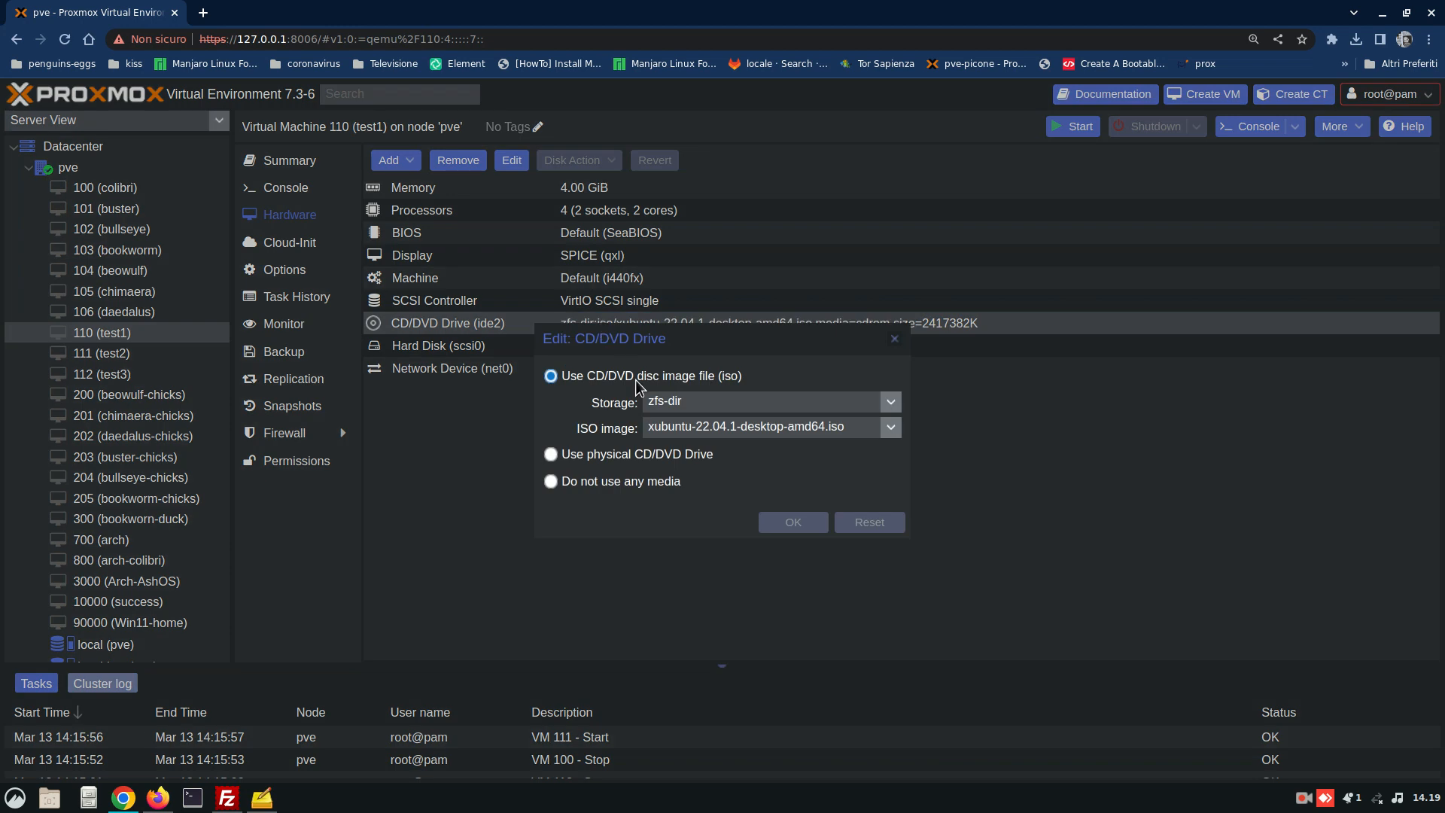
Set VM 110's CD/DVD drive to the local storage image egg-of-debian-bookworm-colibri_EUI_amd64_2023-03-13_1407.iso
click(636, 455)
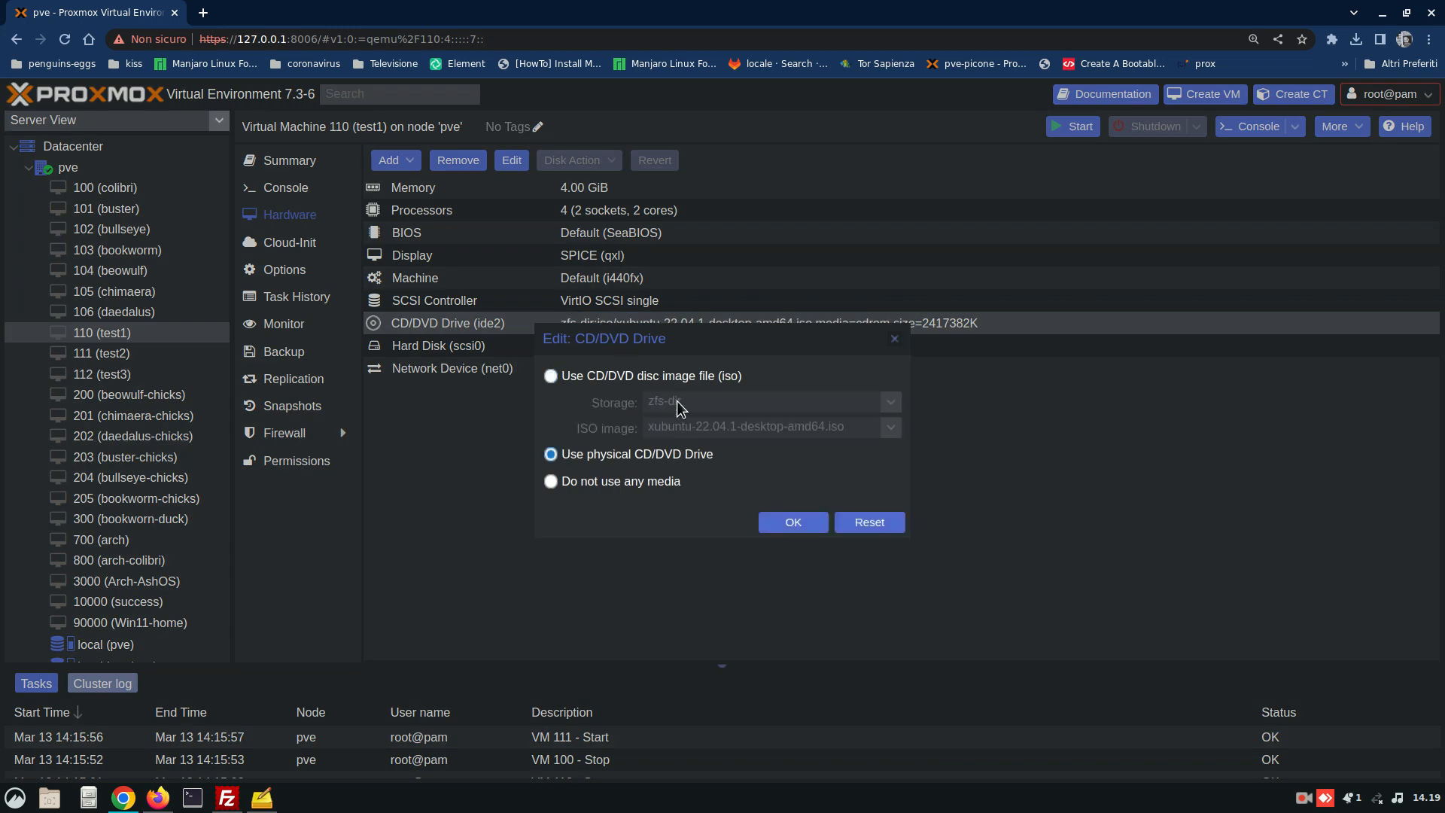
click(584, 378)
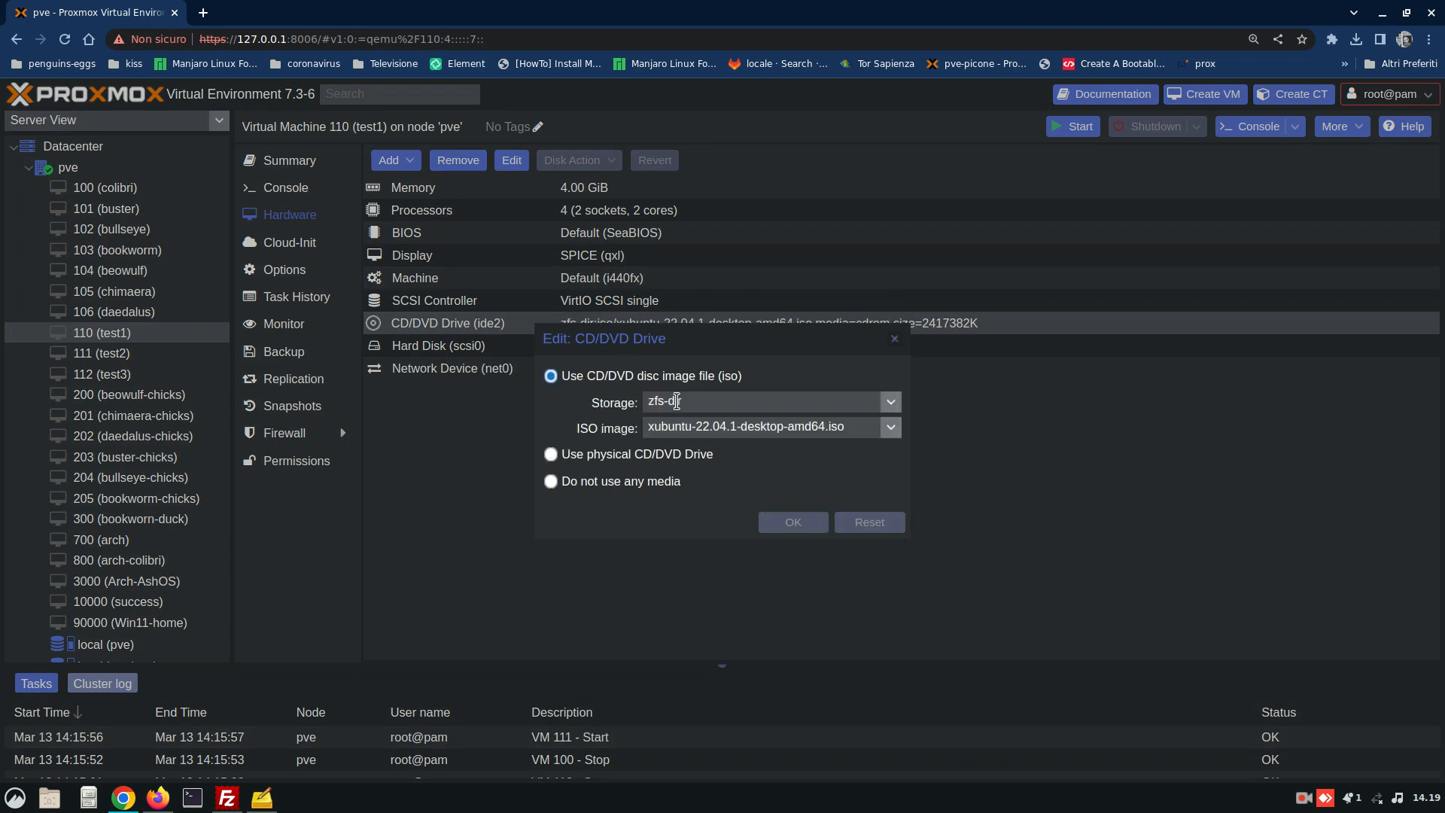
click(678, 402)
click(665, 451)
click(682, 428)
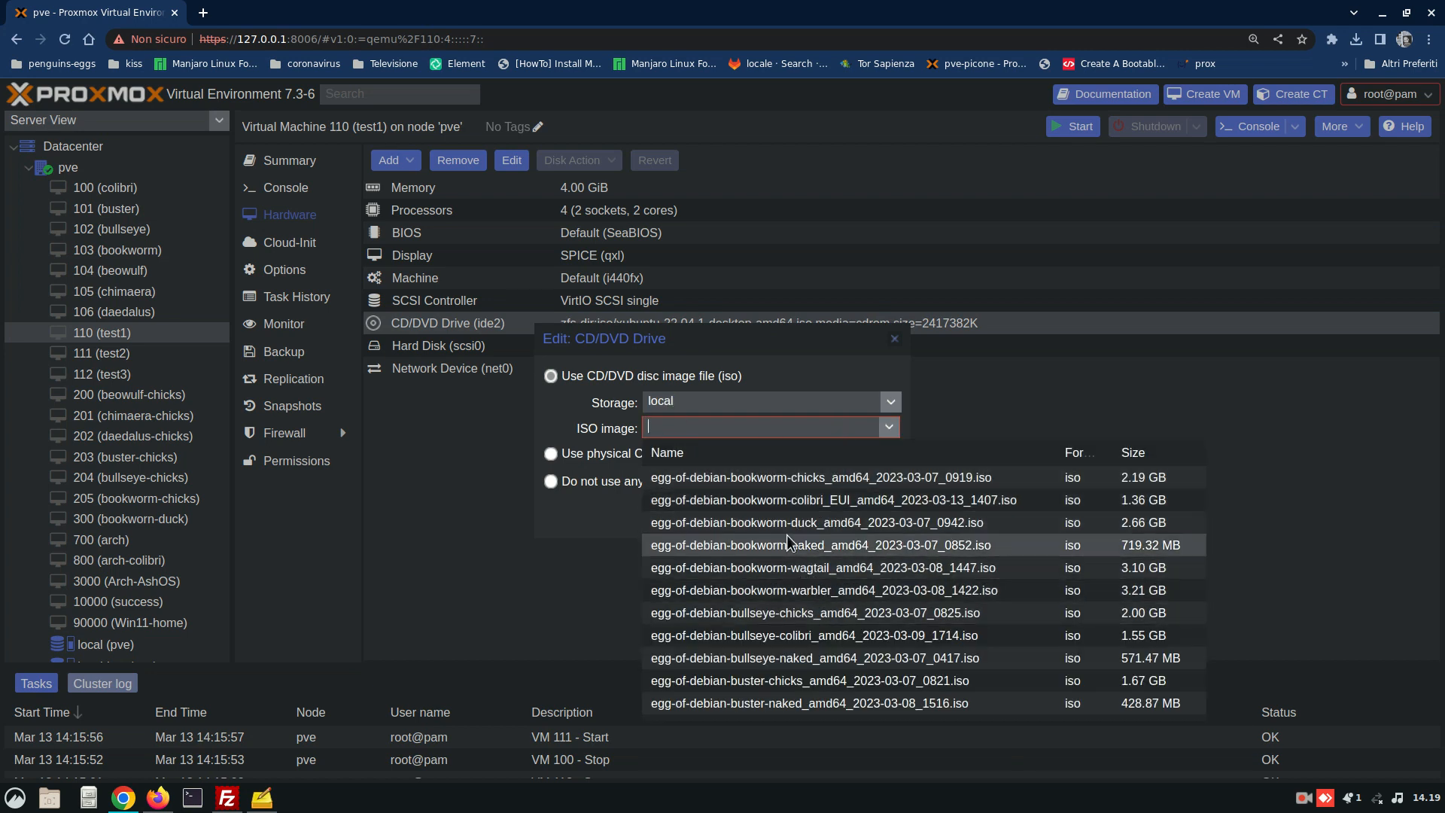
click(794, 502)
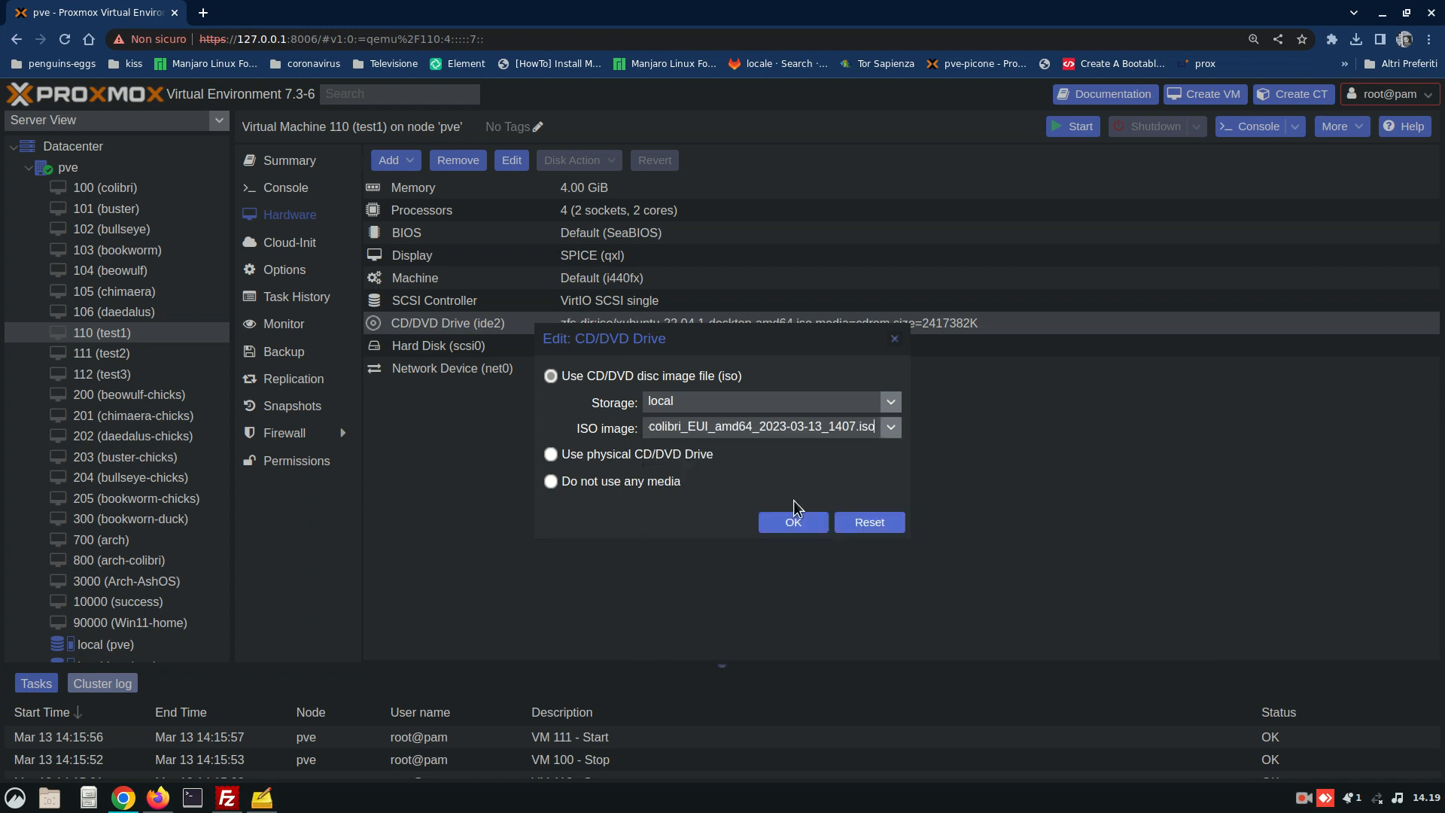
click(782, 522)
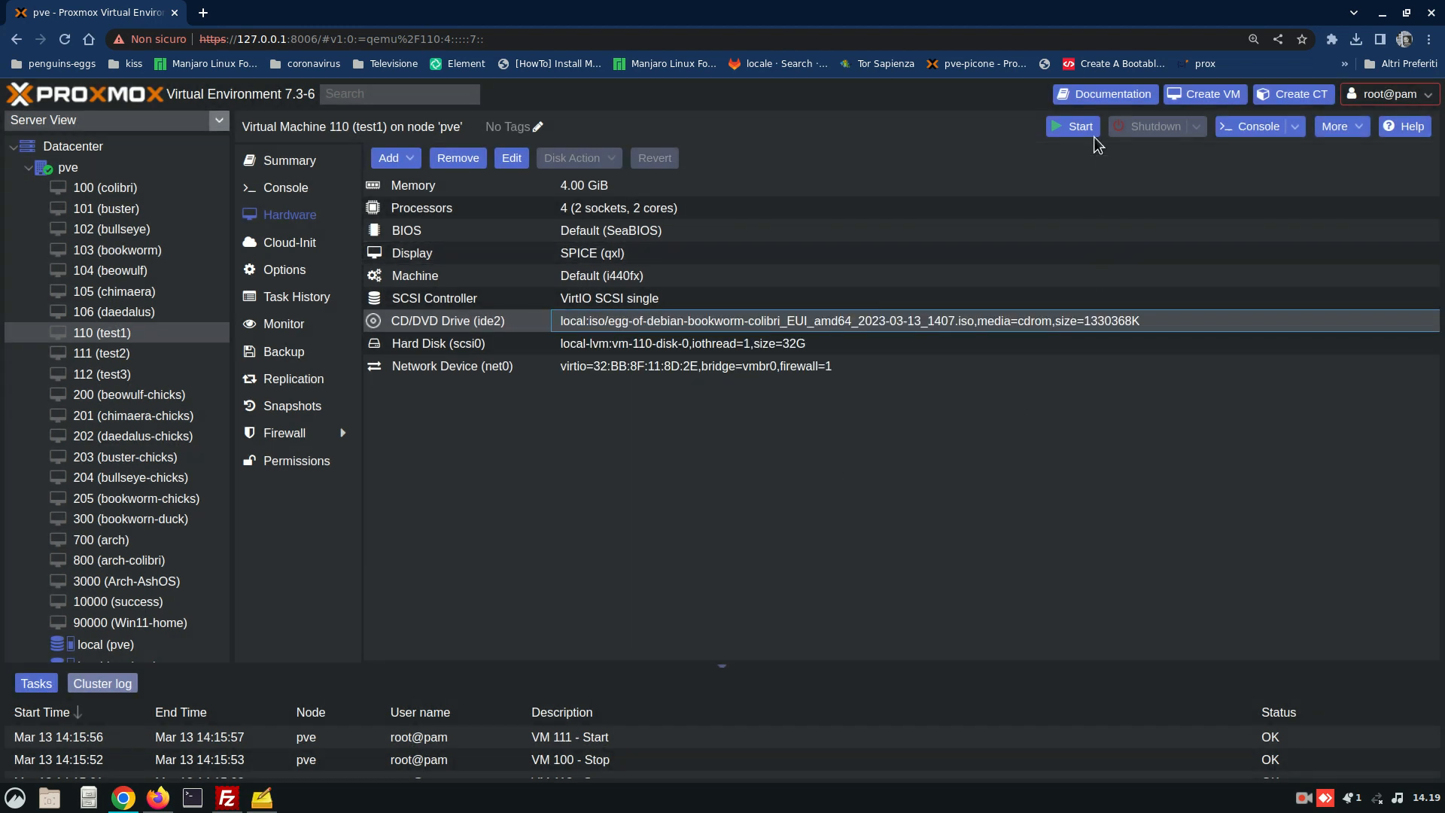
Start VM 110 (test1), open its console in Remote Viewer, and restart it to boot from the DVD/CD device
click(1257, 128)
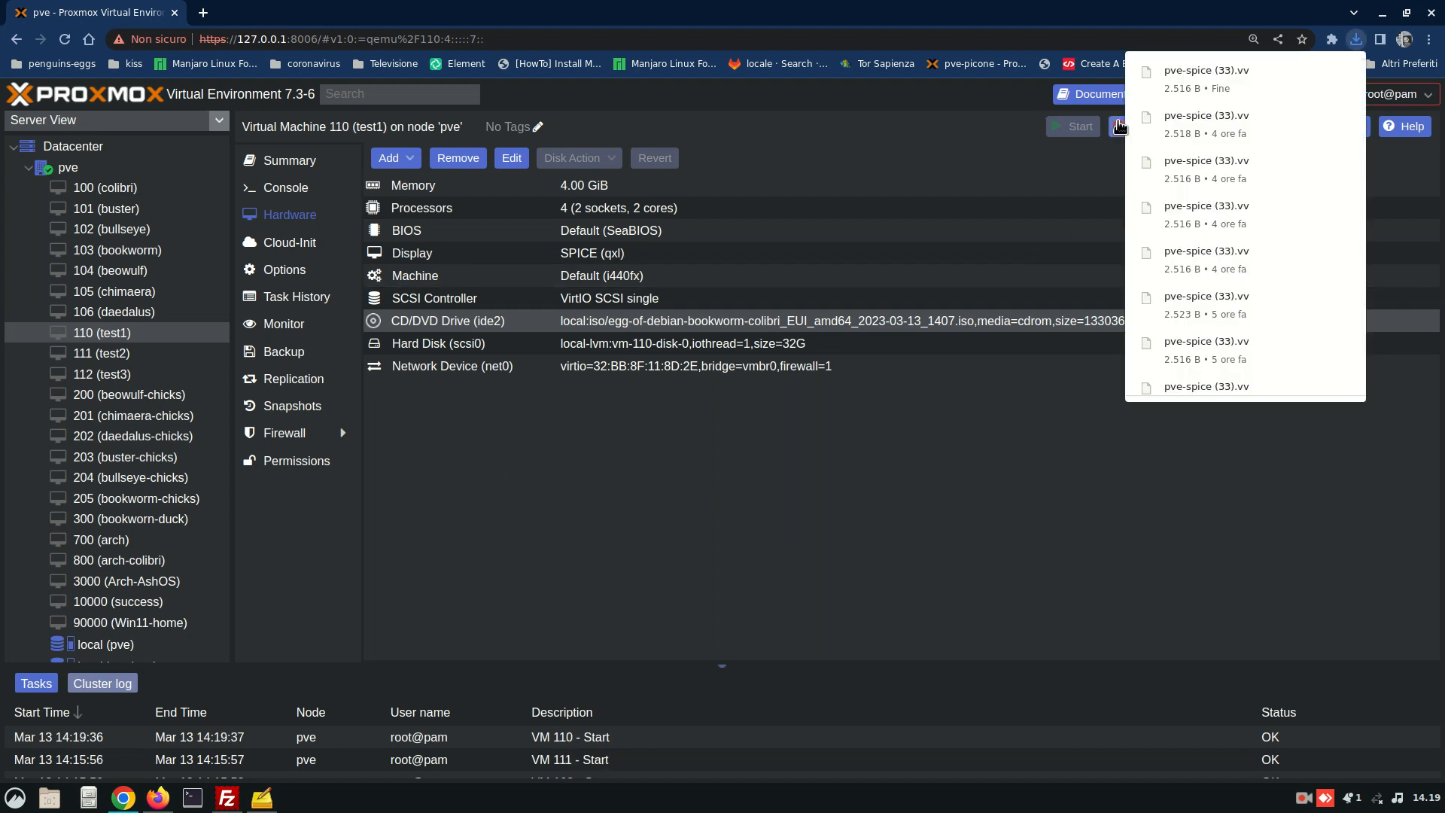
click(1164, 78)
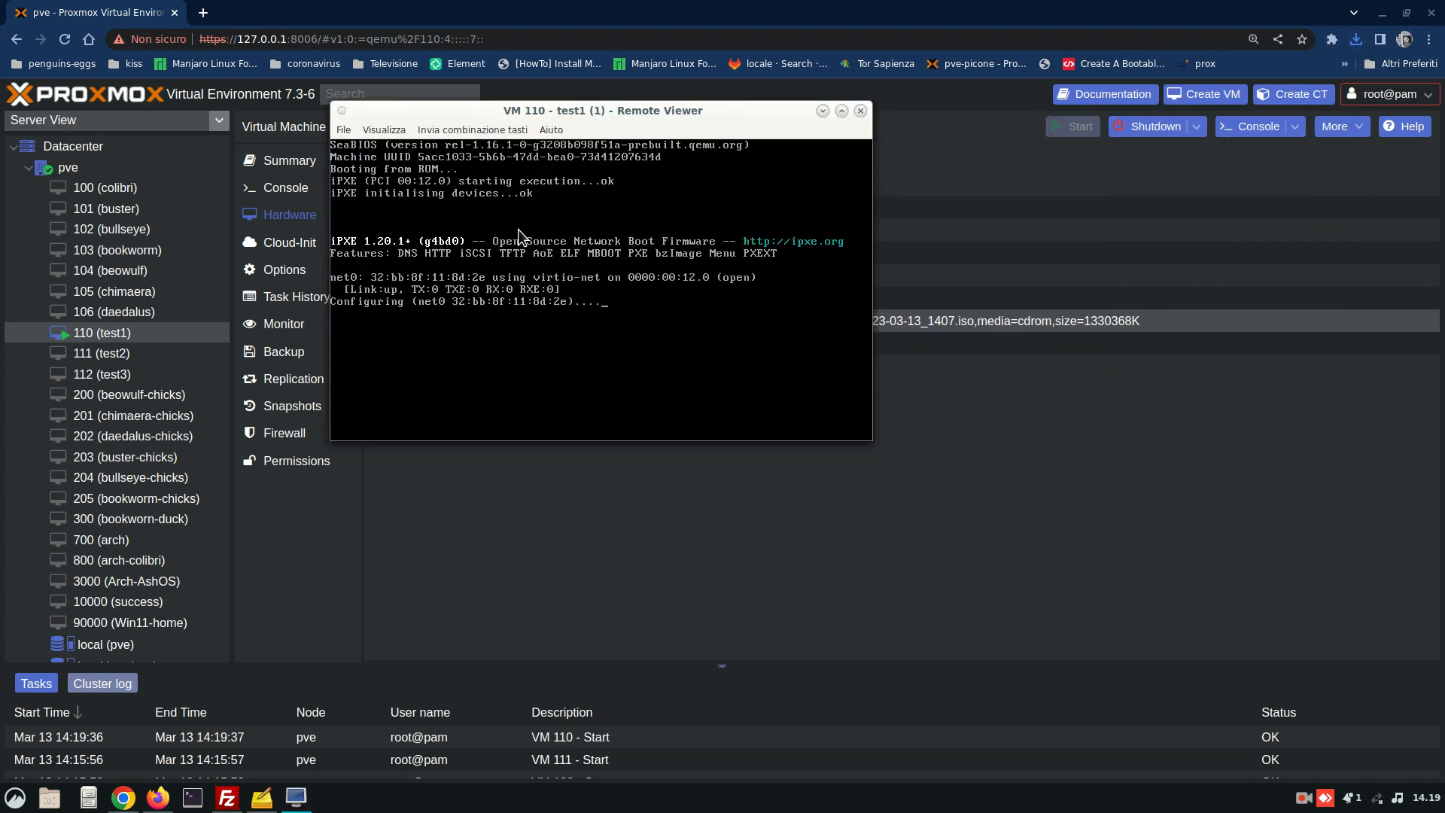
click(453, 129)
click(470, 147)
key(Escape)
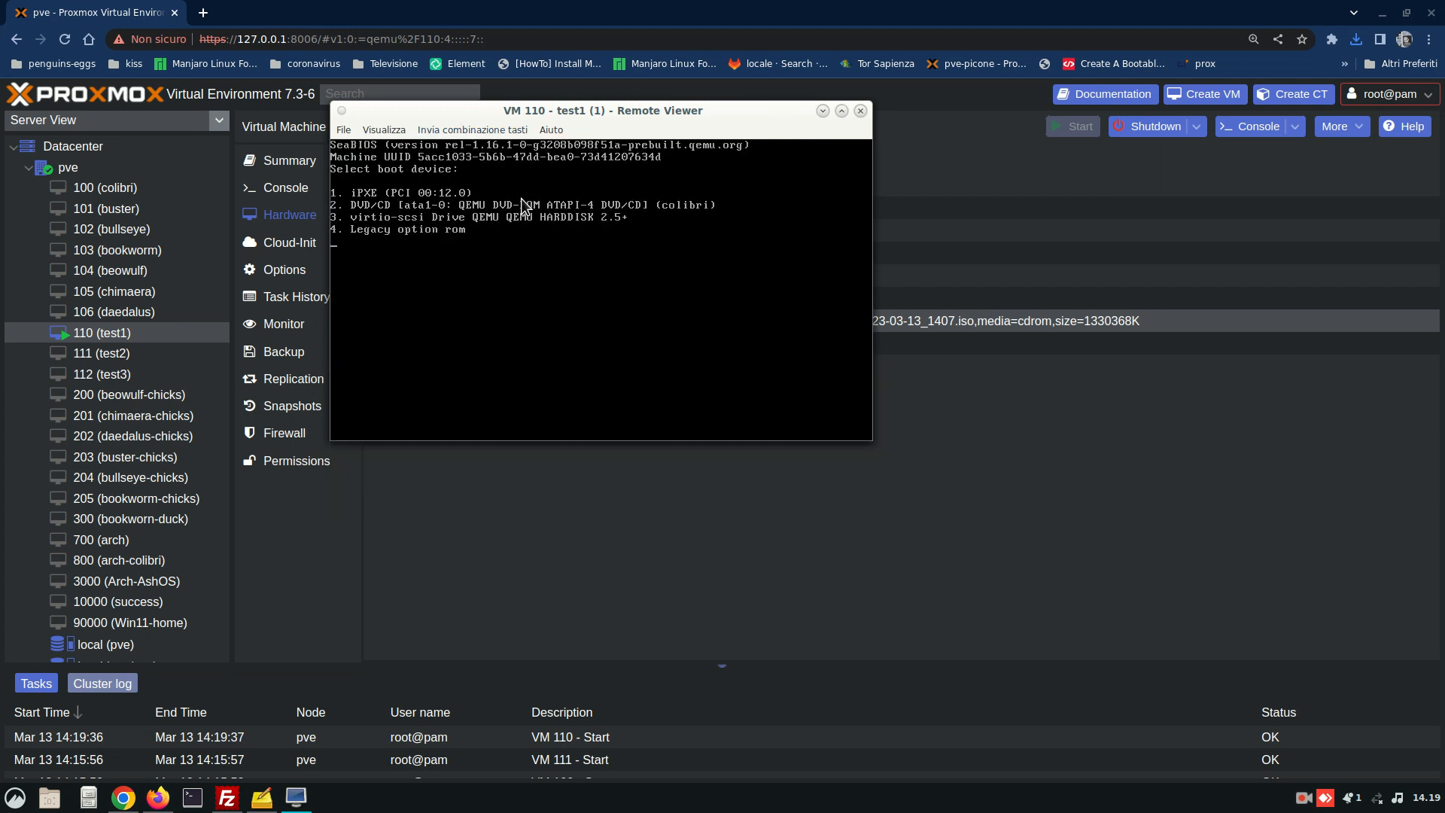
key(2)
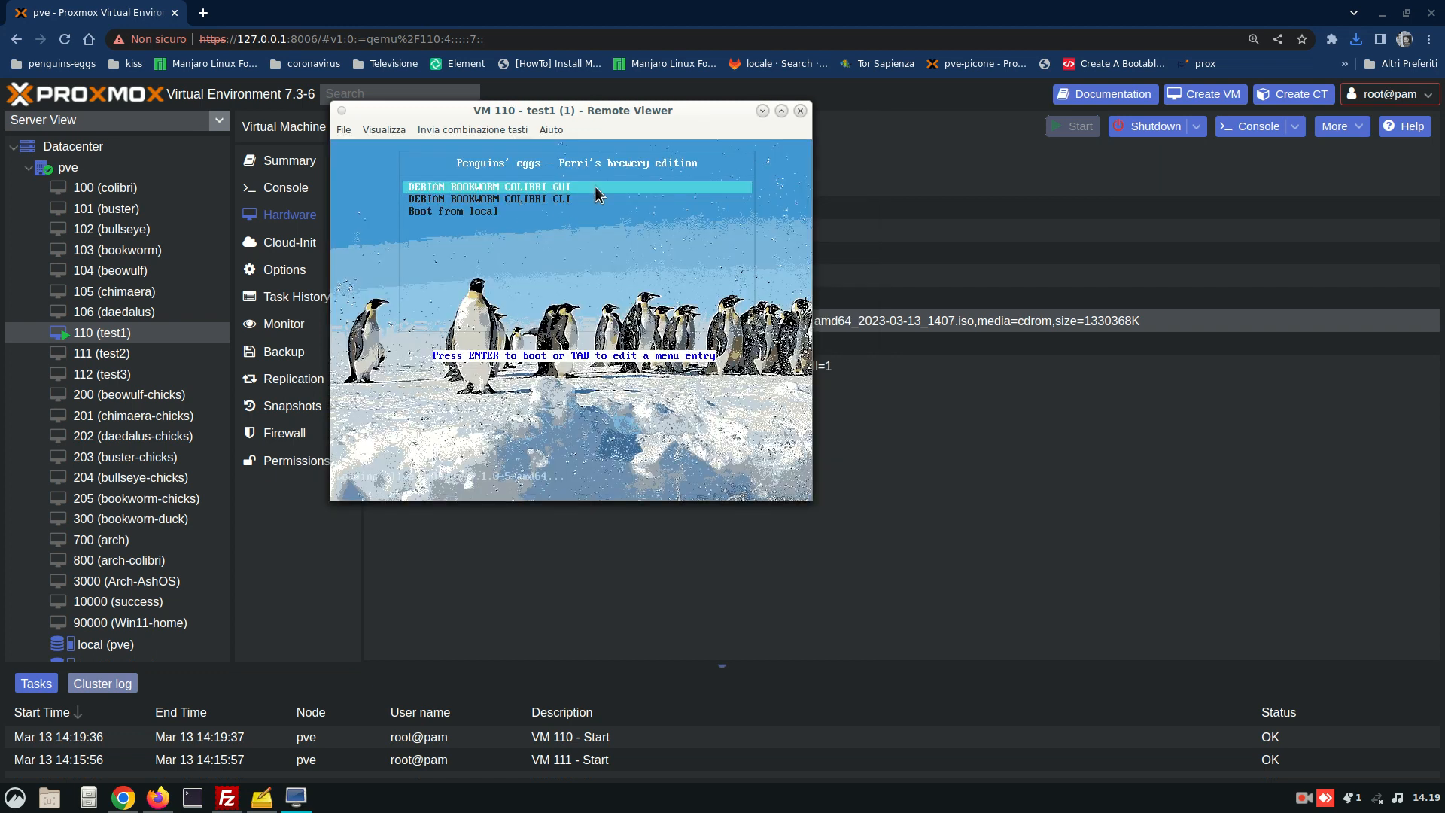
drag(508, 112, 261, 85)
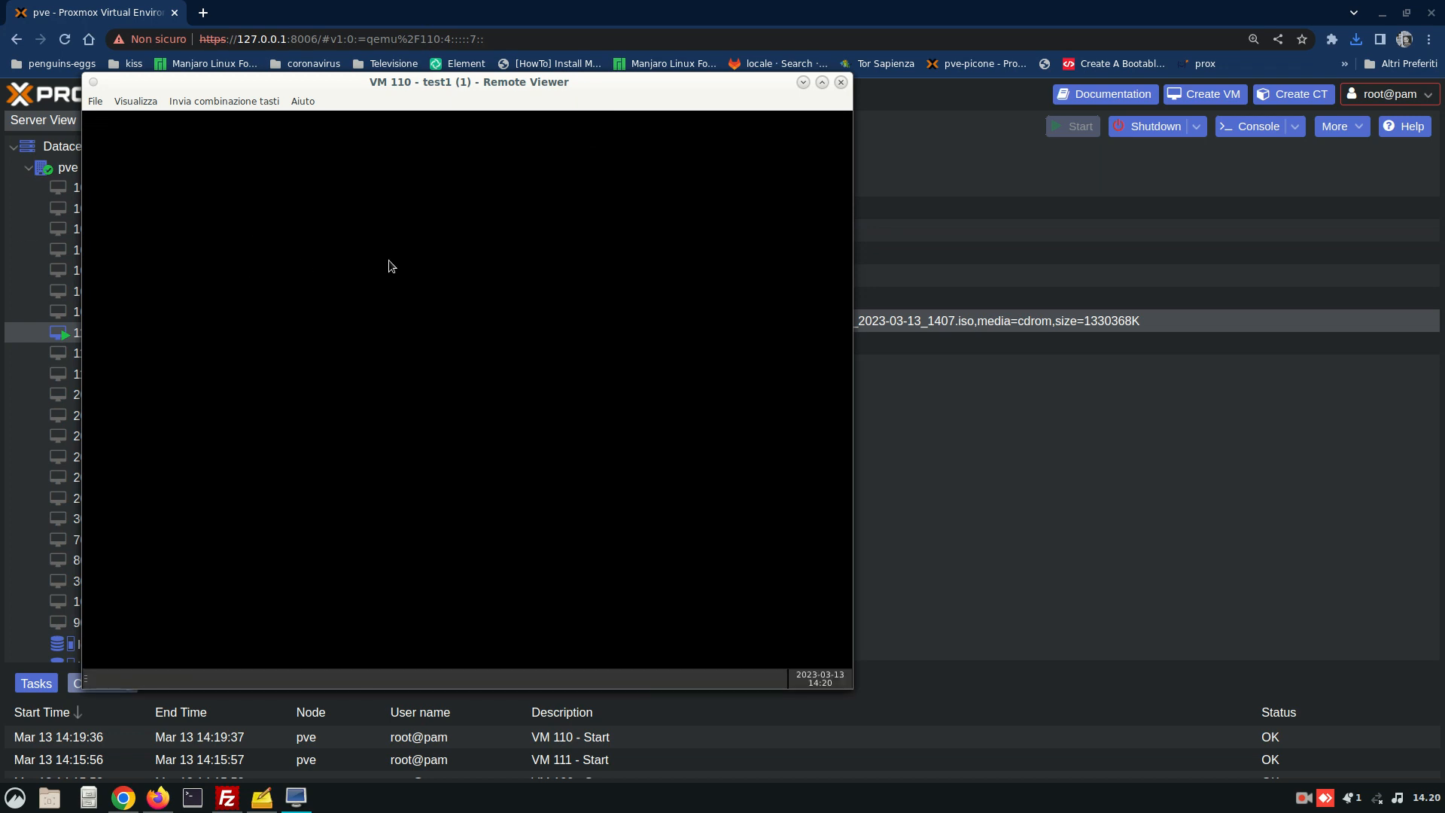
key(ctrl+c)
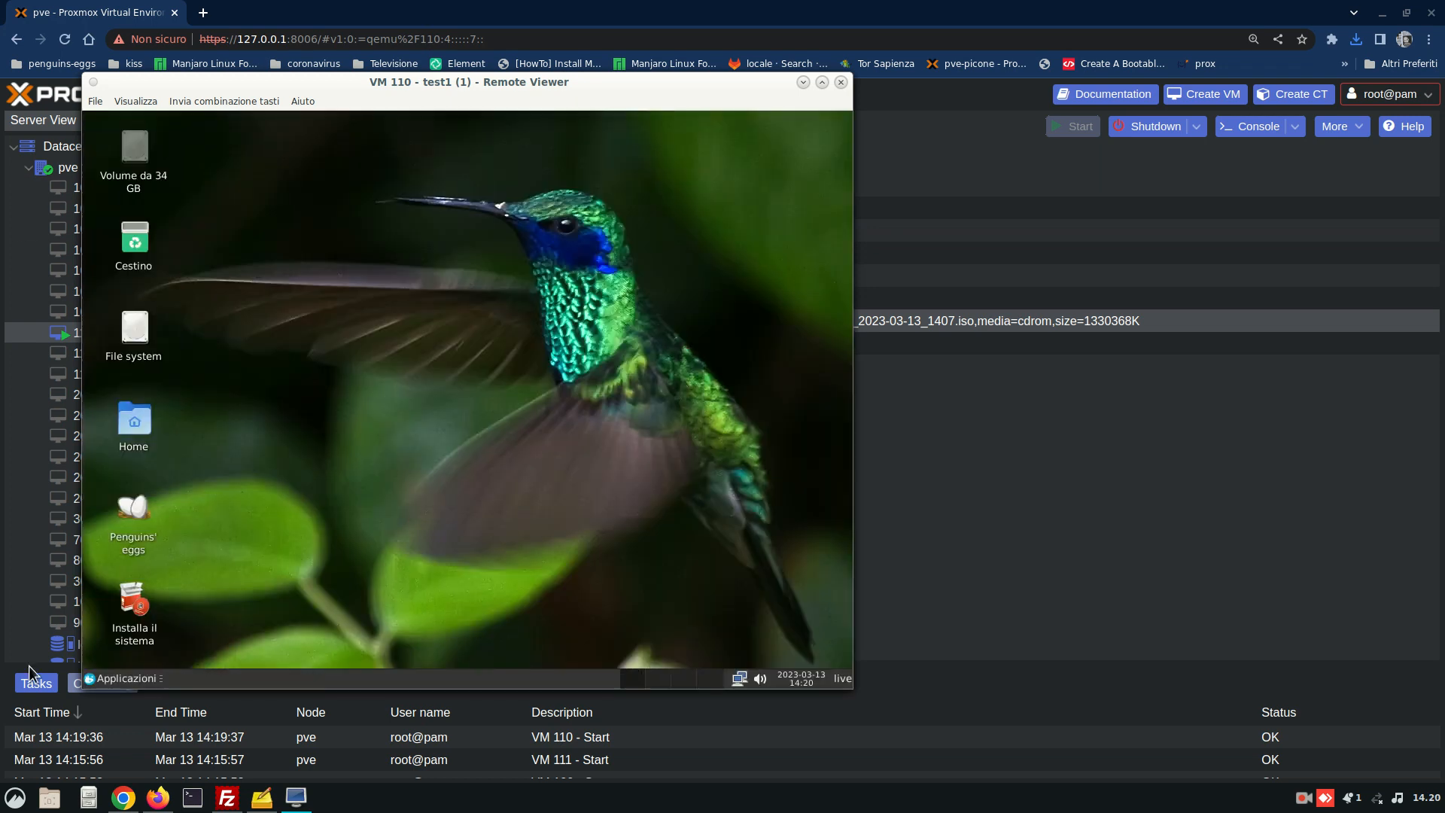
Open a terminal on the live desktop of VM 110 and run "sudo eggs cuckoo"
click(143, 685)
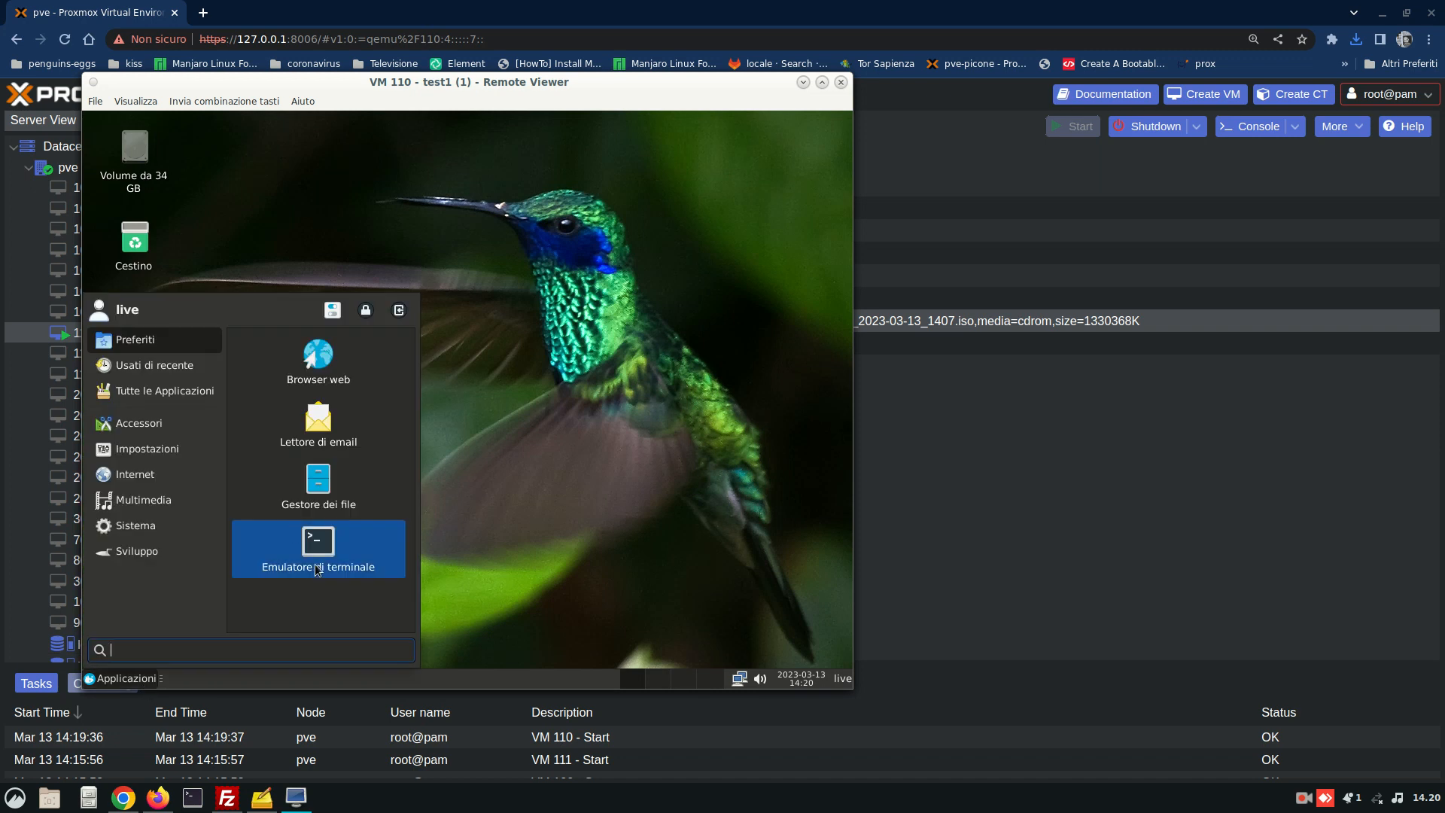
click(319, 557)
text(sudo)
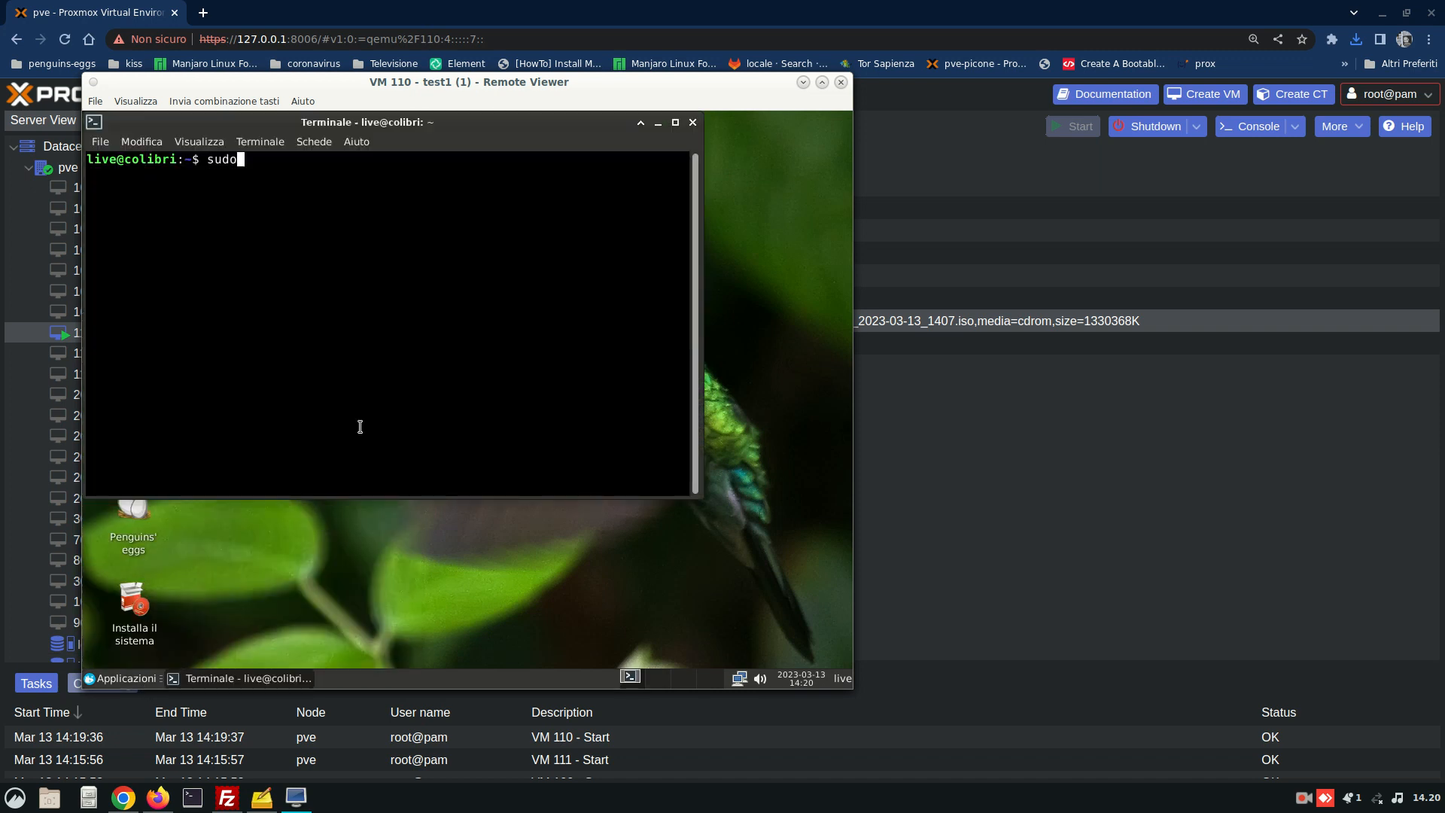
text( eggs cuckoo)
key(Return)
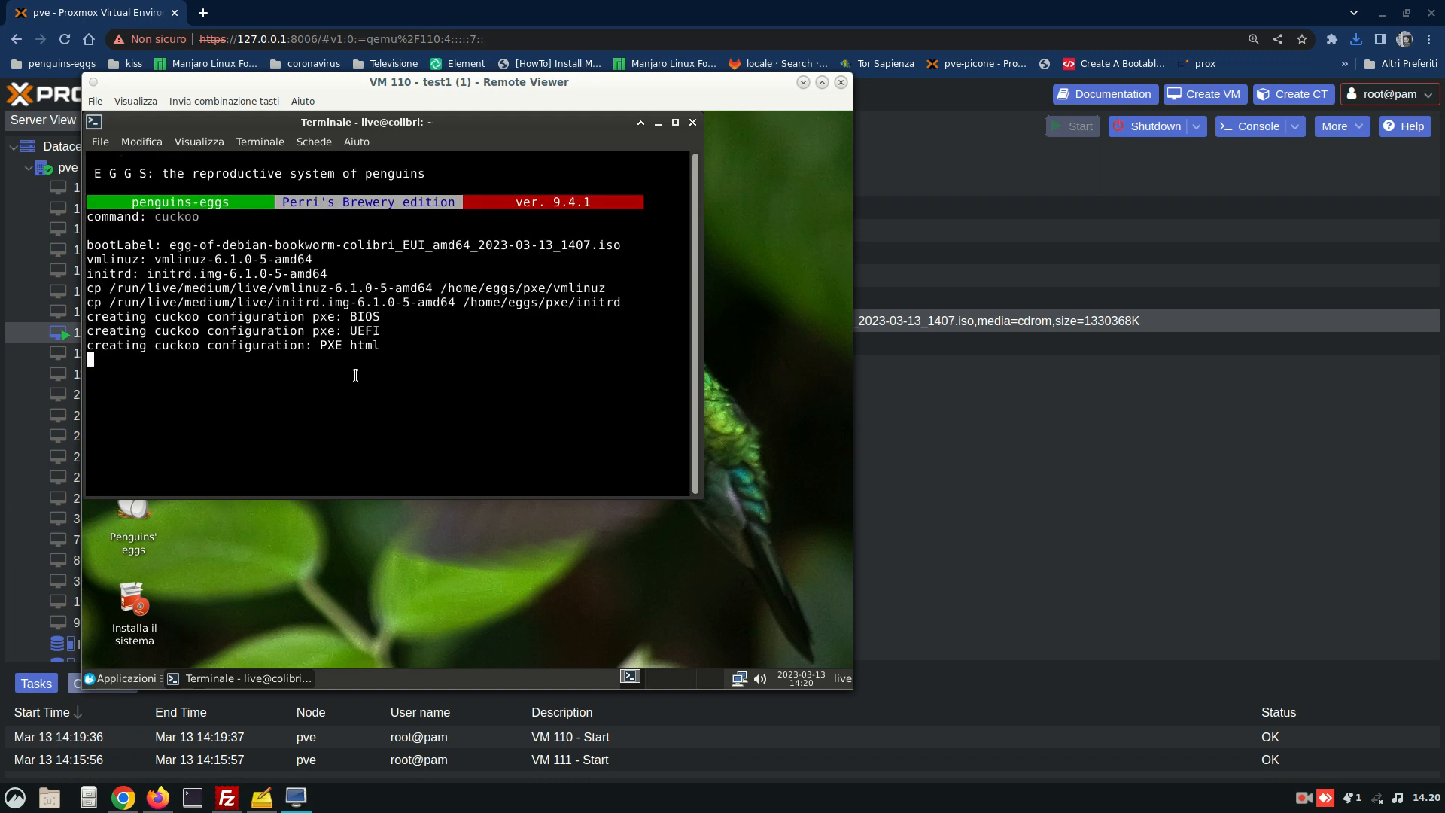
Replace the body of the "Eggs Unattended install" note with "This is just an ISO not an installed Machine!" and "Let's to see if work"
click(262, 800)
scroll(1091, 316, up, 5)
click(1080, 274)
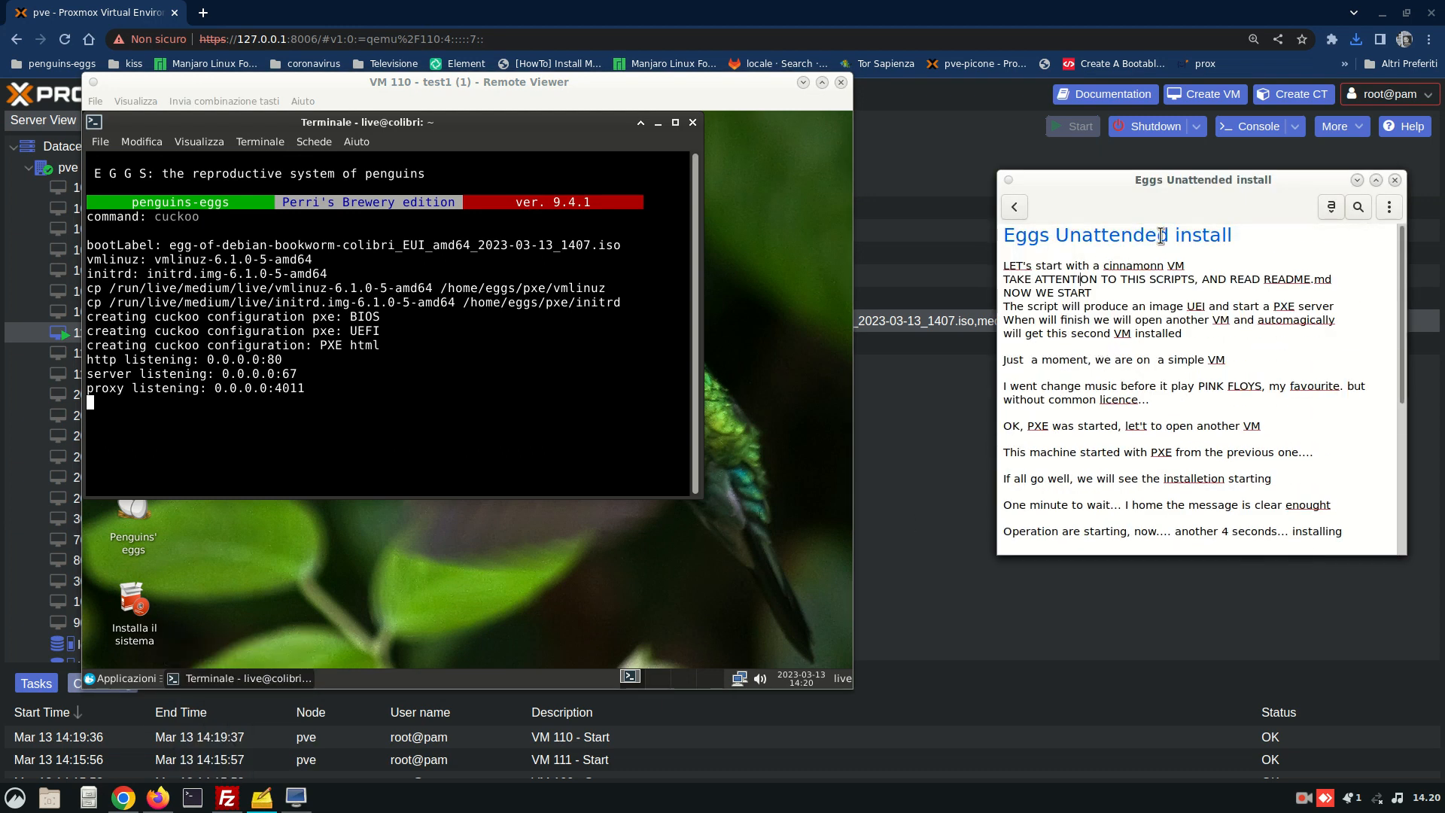
key(ctrl+a)
key(Delete)
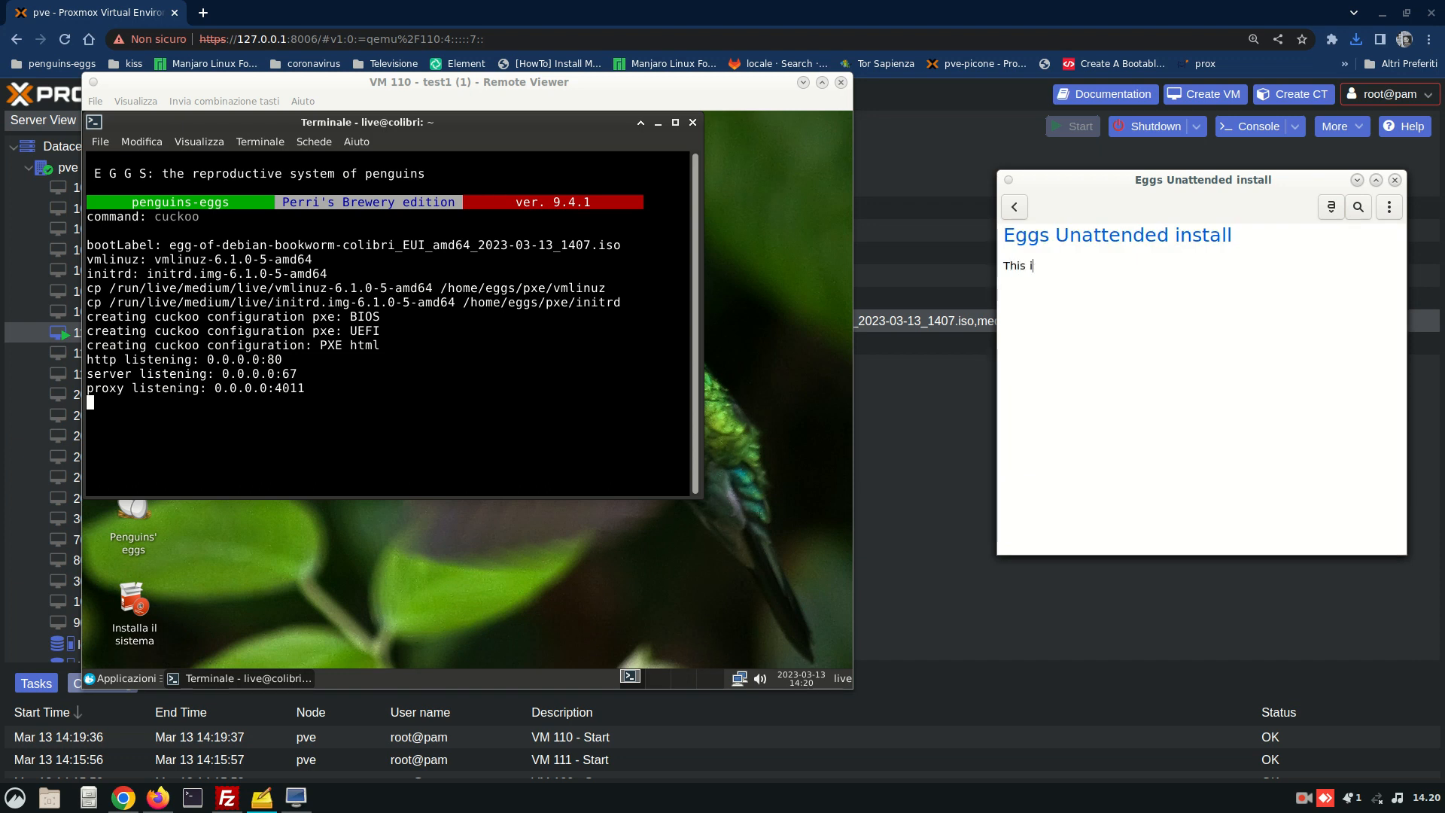
text(This is just a)
key(BackSpace)
text(n ISO not an installed Mac)
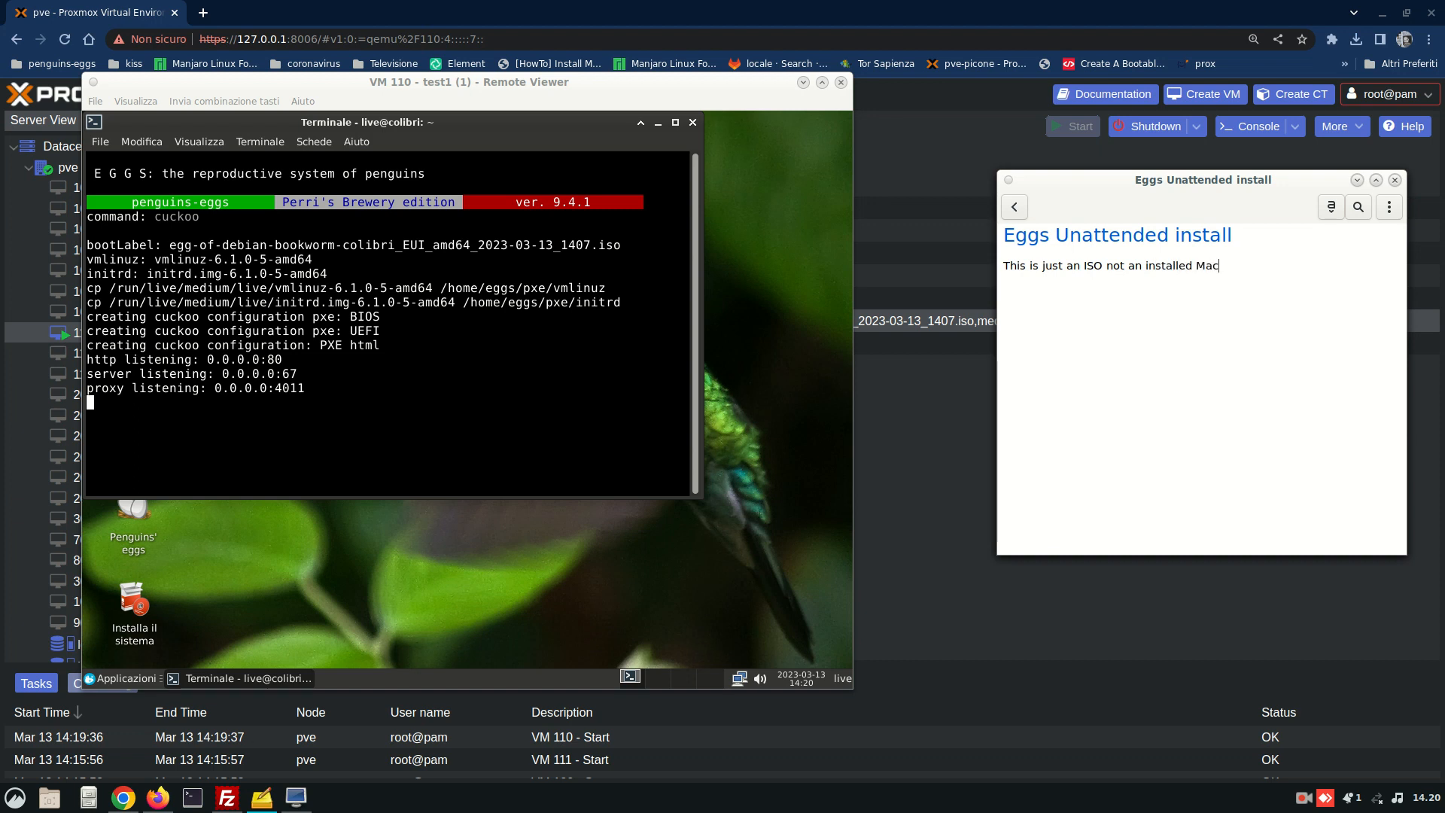
text(hine!)
Return to Proxmox and examine the boot order in the options of VM 110 (test1) and VM 111 (test2)
click(17, 331)
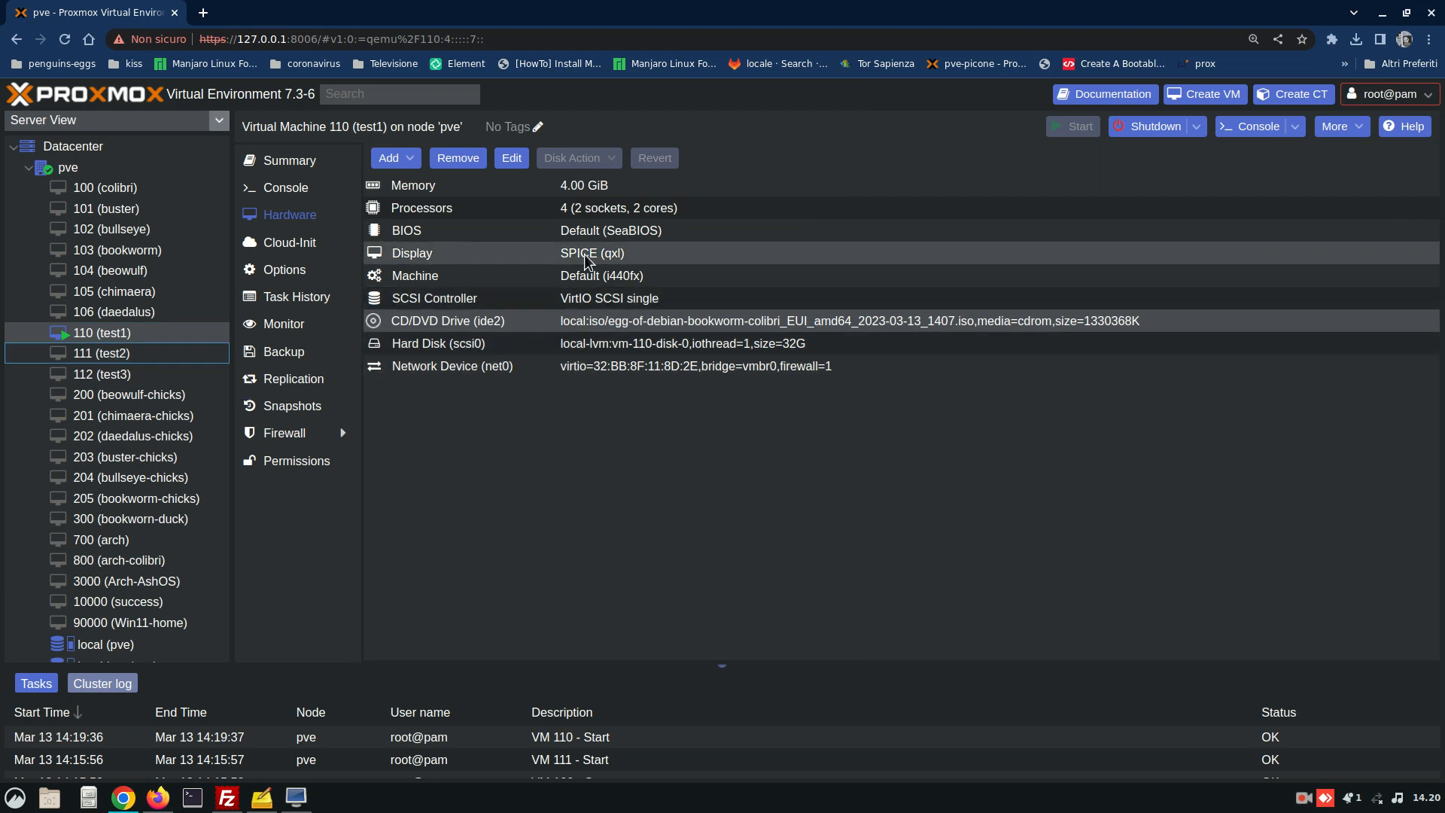
click(285, 269)
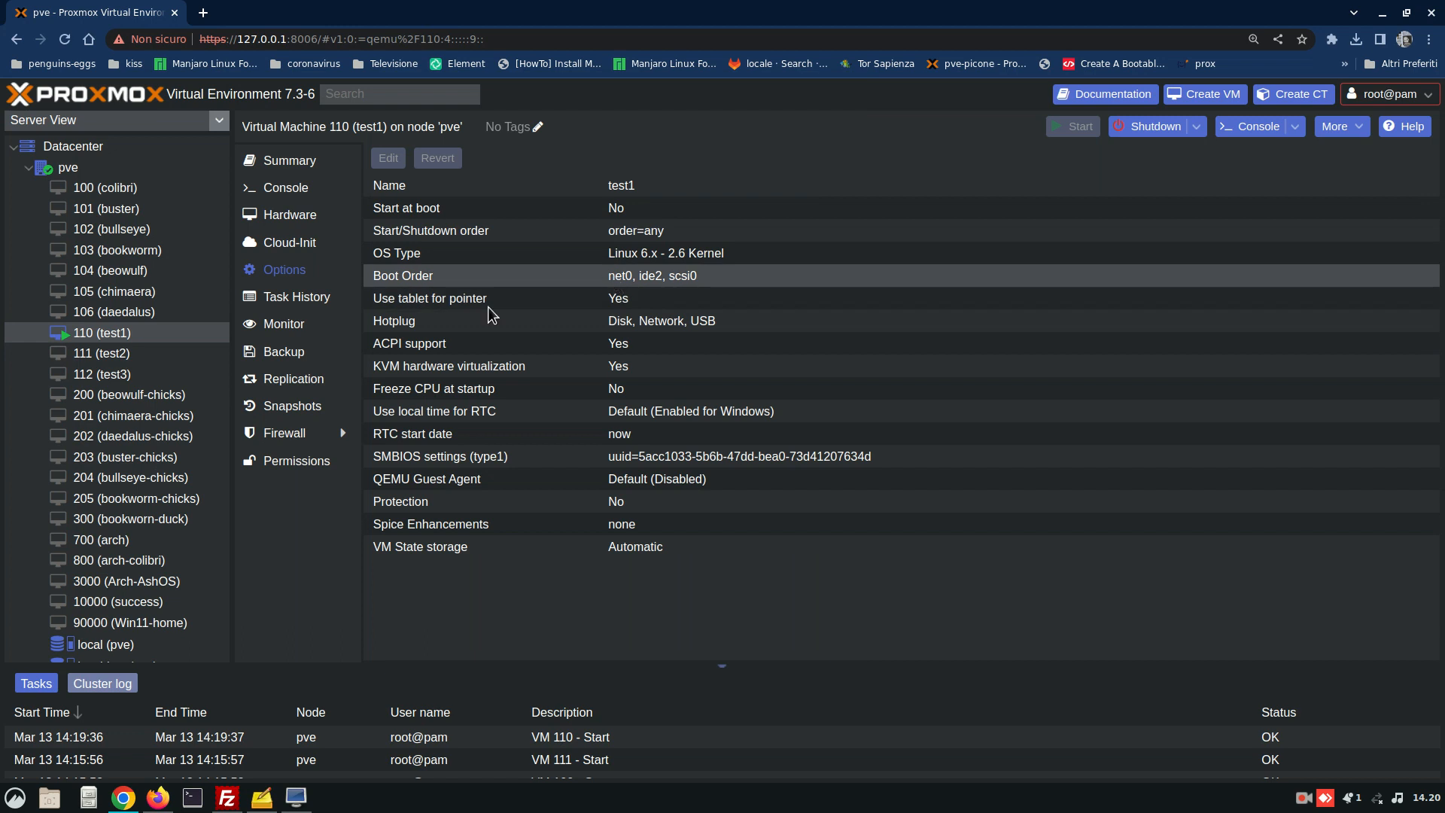
click(96, 351)
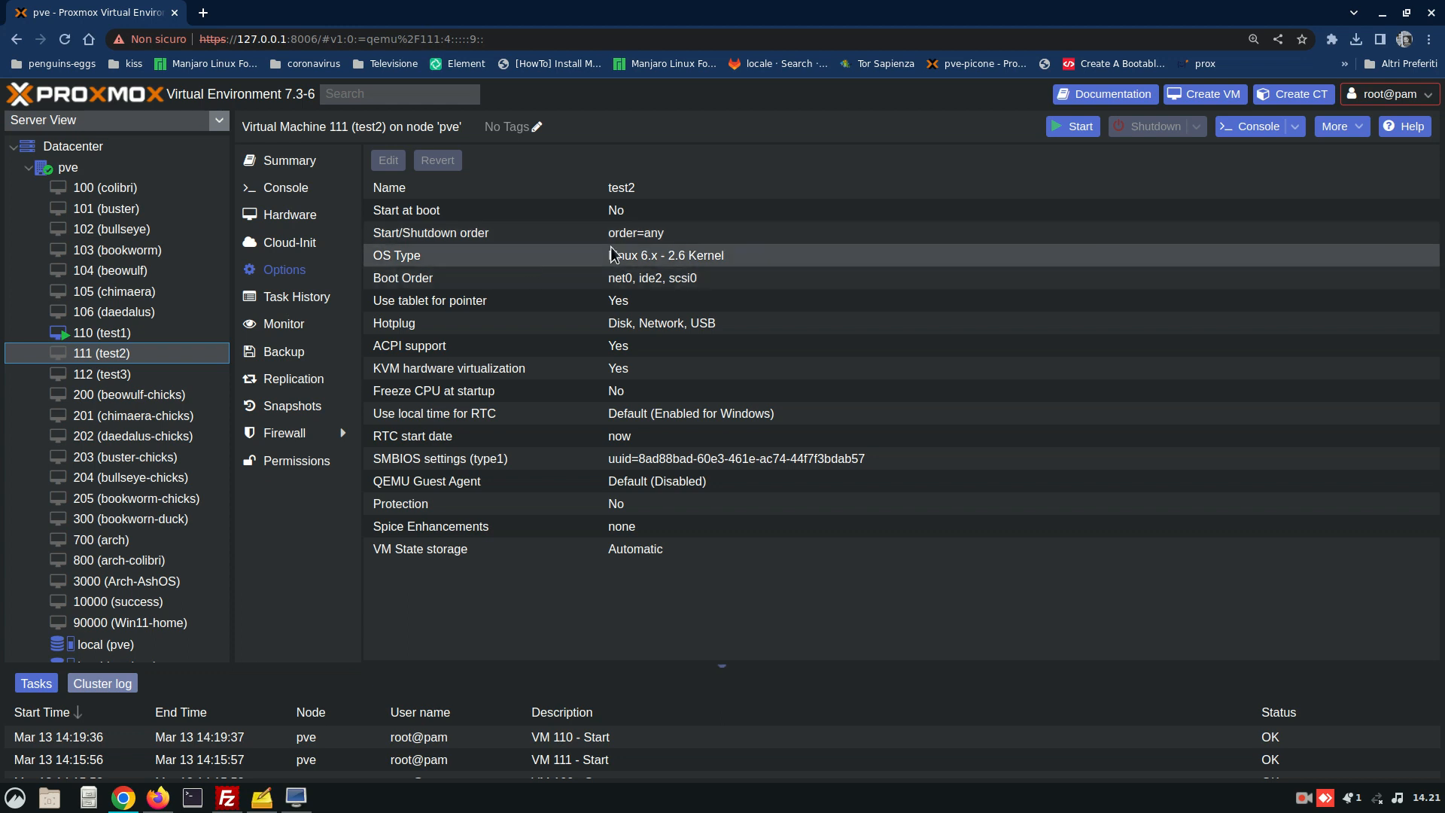
Try to start VM 111 (test2), and set its CD/DVD drive to use no media
click(1076, 125)
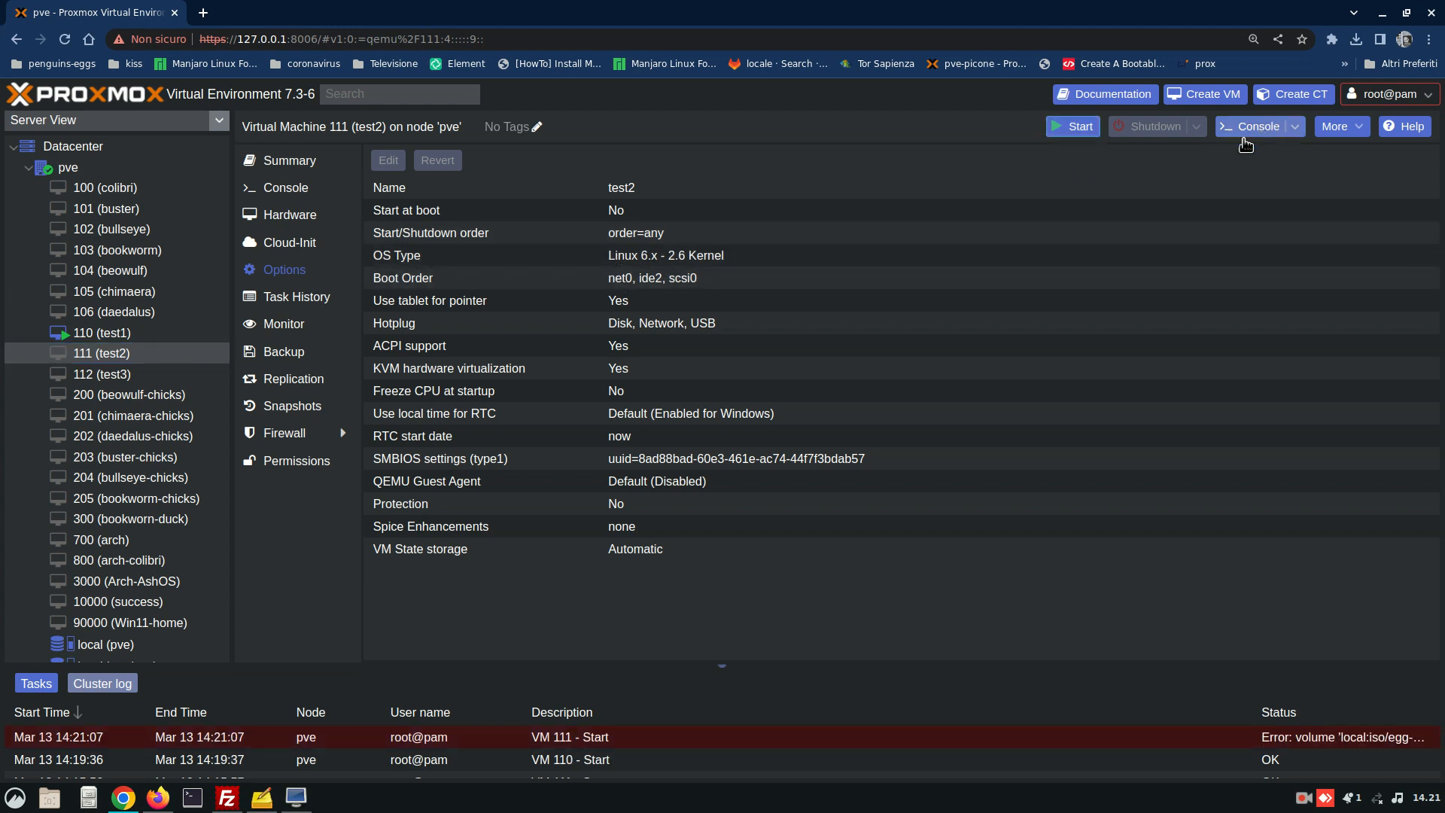
click(290, 214)
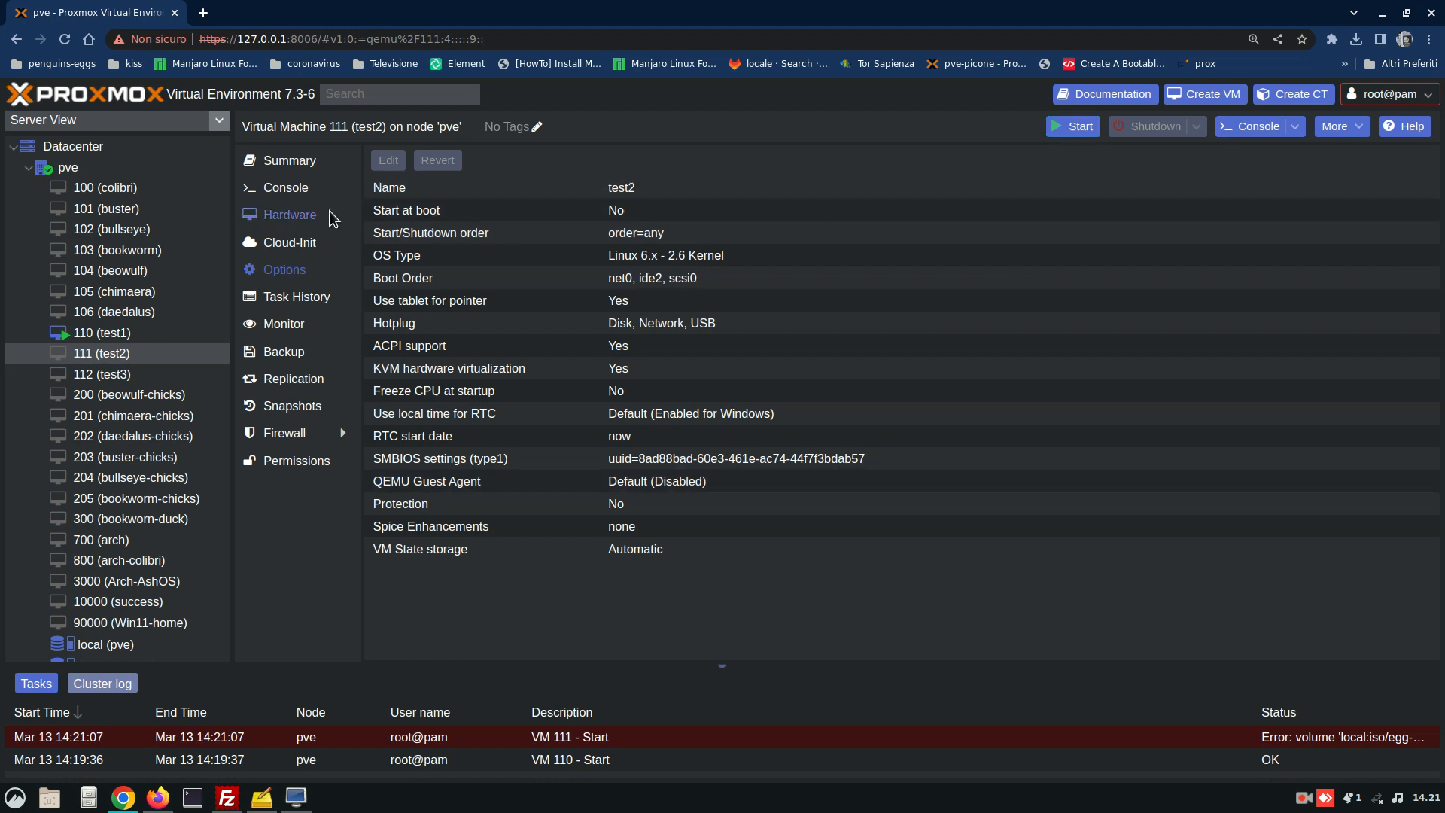
double_click(732, 324)
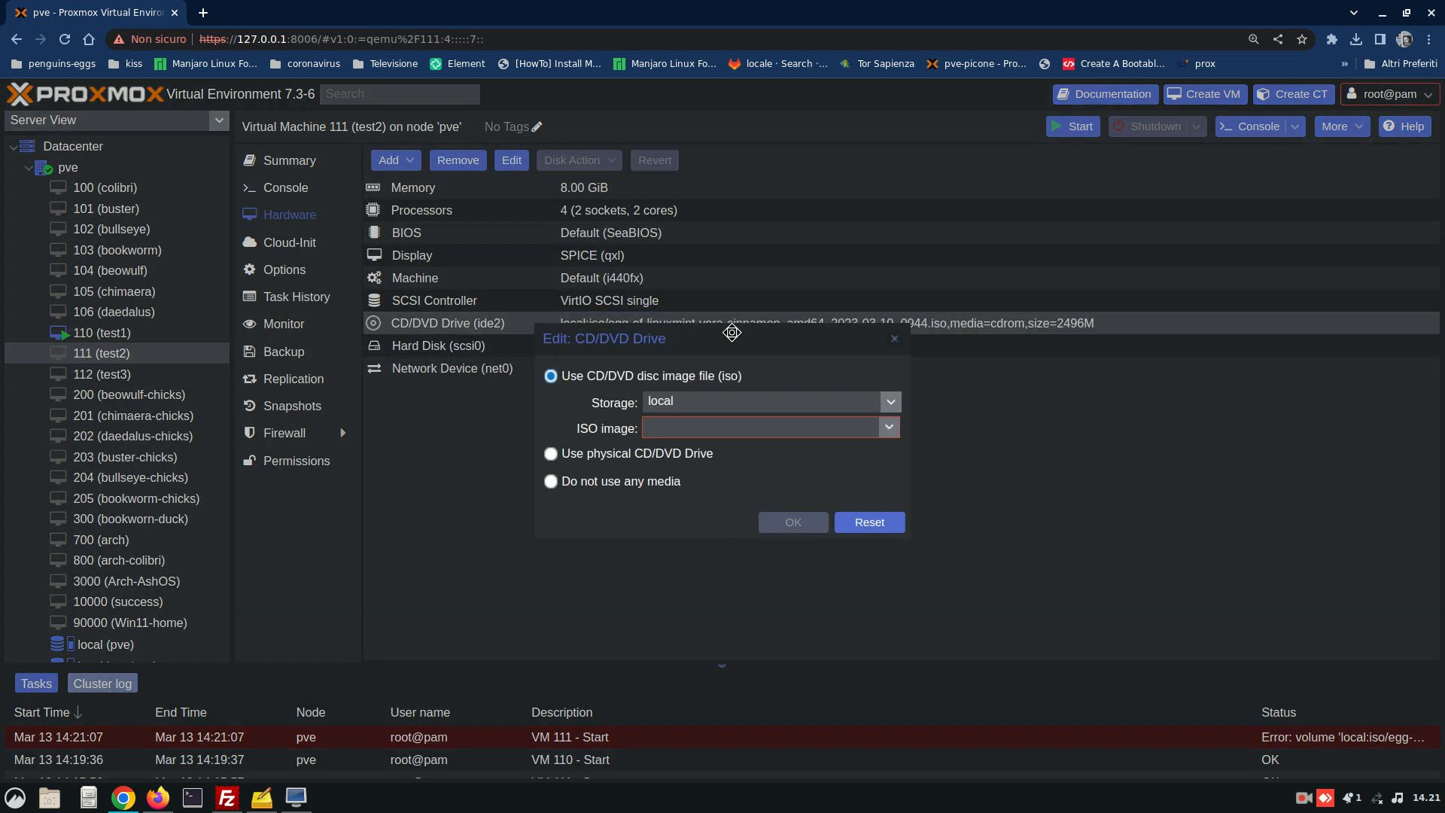
click(583, 482)
click(766, 522)
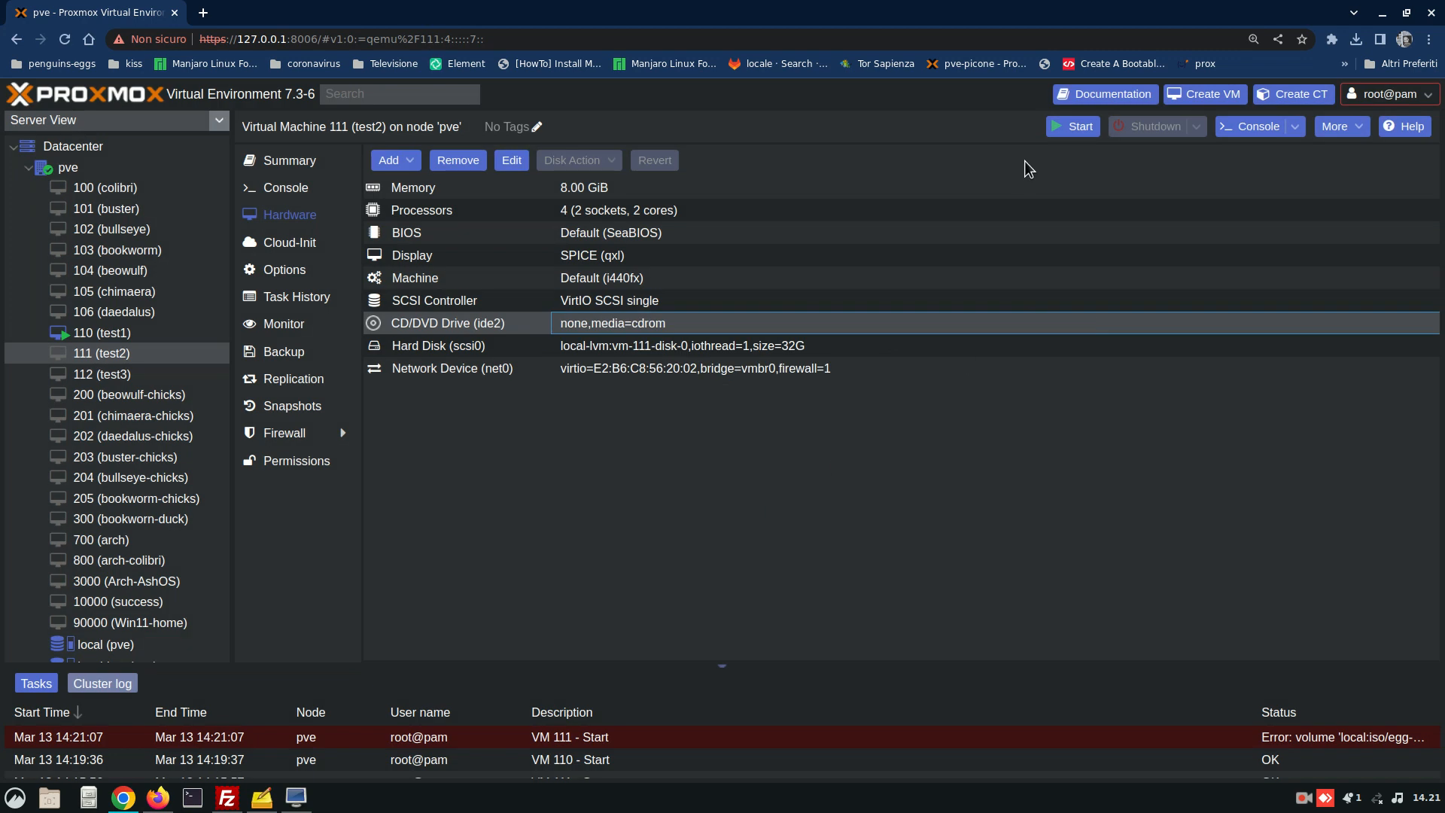
Start VM 111 (test2) and open its console in a separate Remote Viewer window
click(1058, 128)
click(1265, 125)
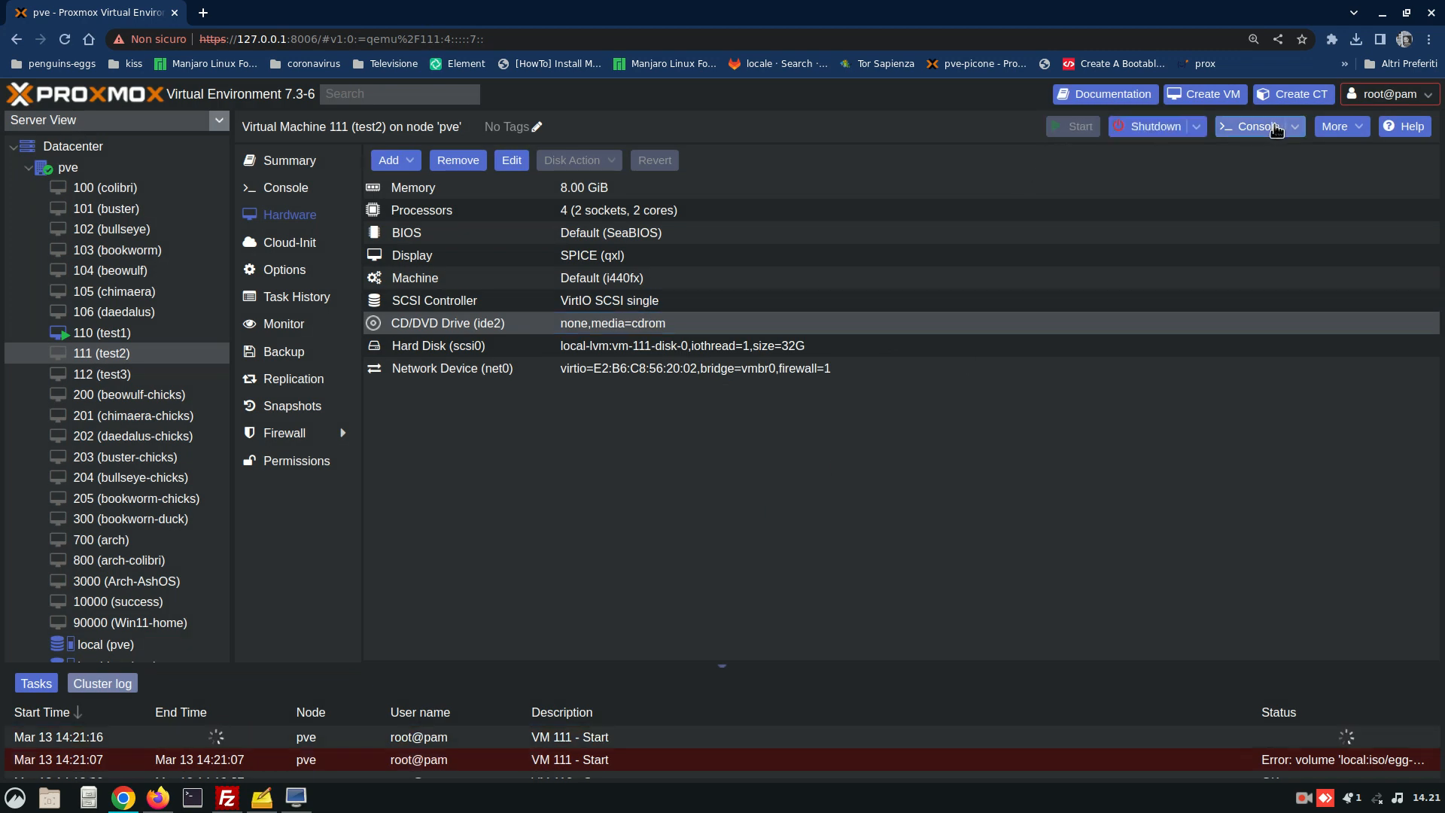
click(1222, 83)
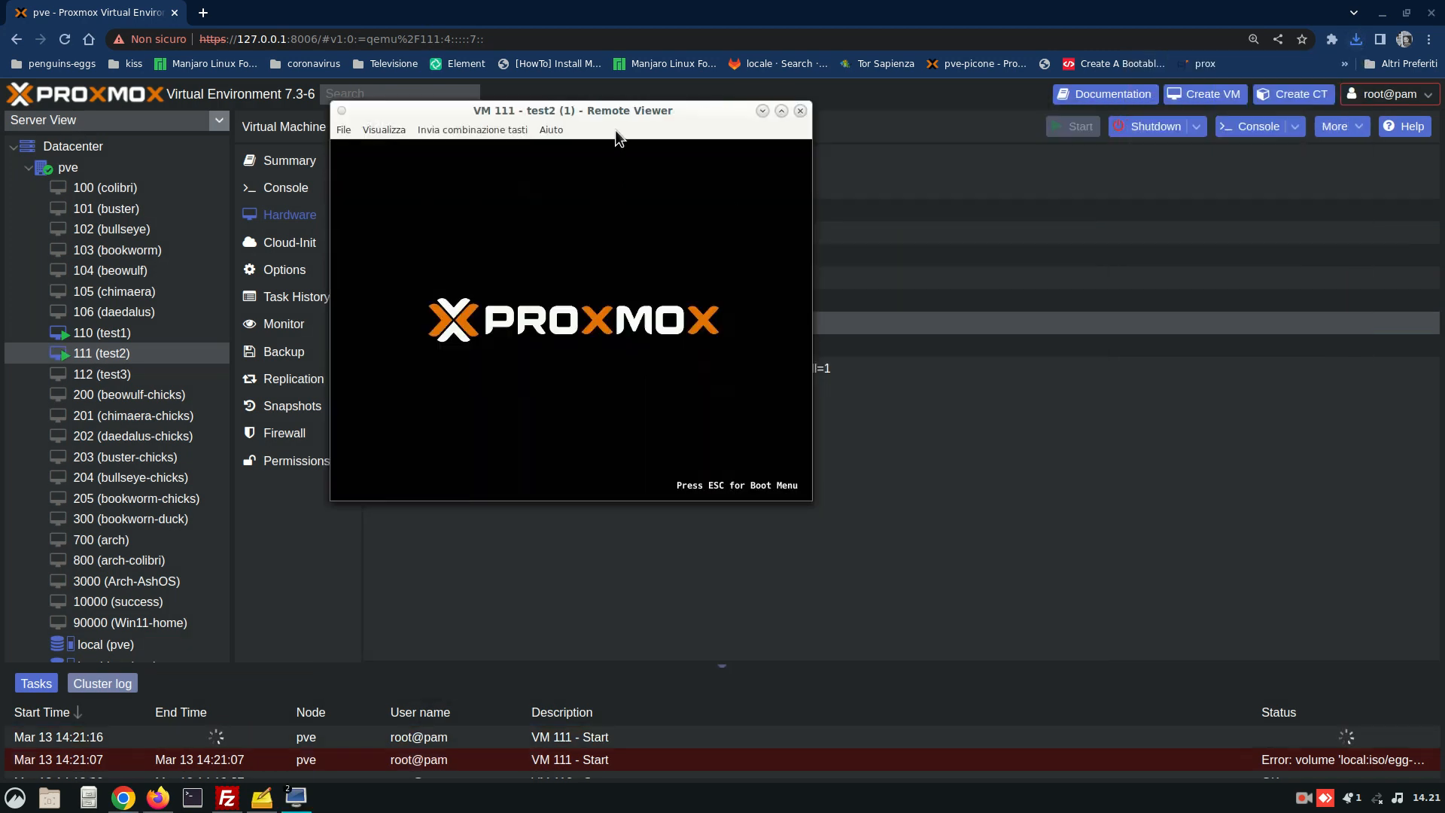
drag(625, 111, 963, 81)
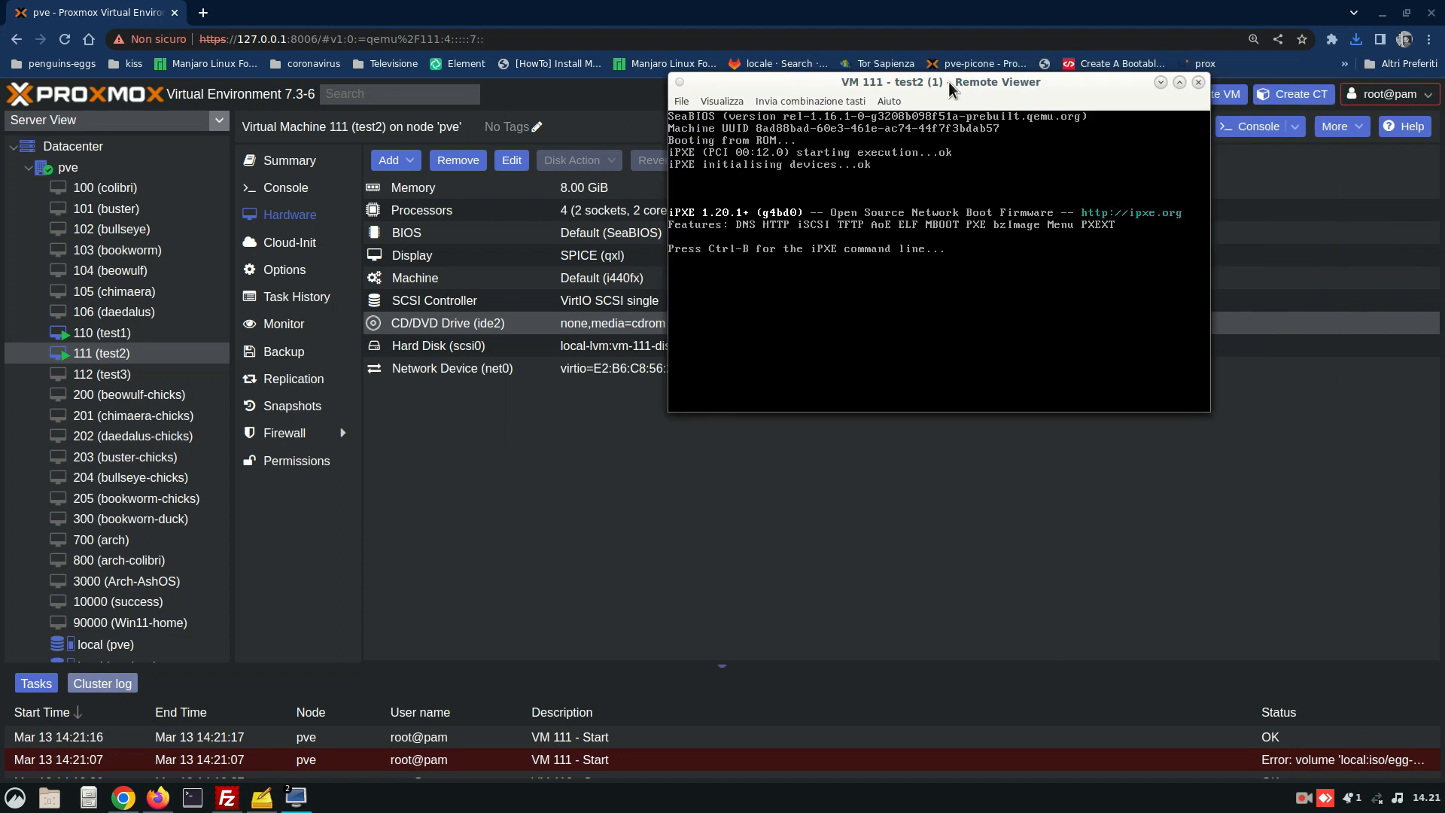
Bring both VM consoles into view and boot the egg-of-debian-bookworm-colibri entry from the cuckoo PXE menu on VM 111
key(alt+Tab)
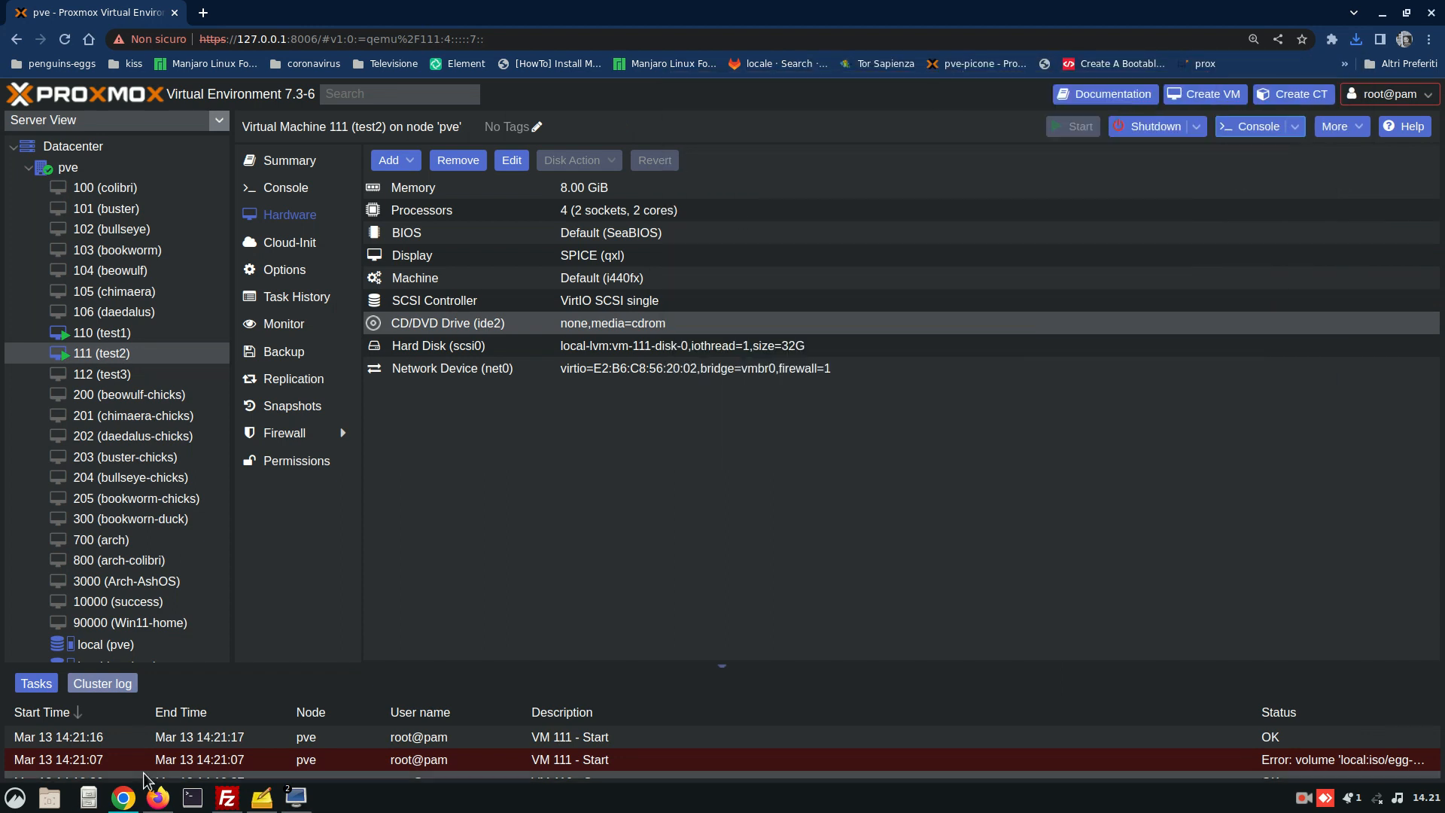
click(359, 780)
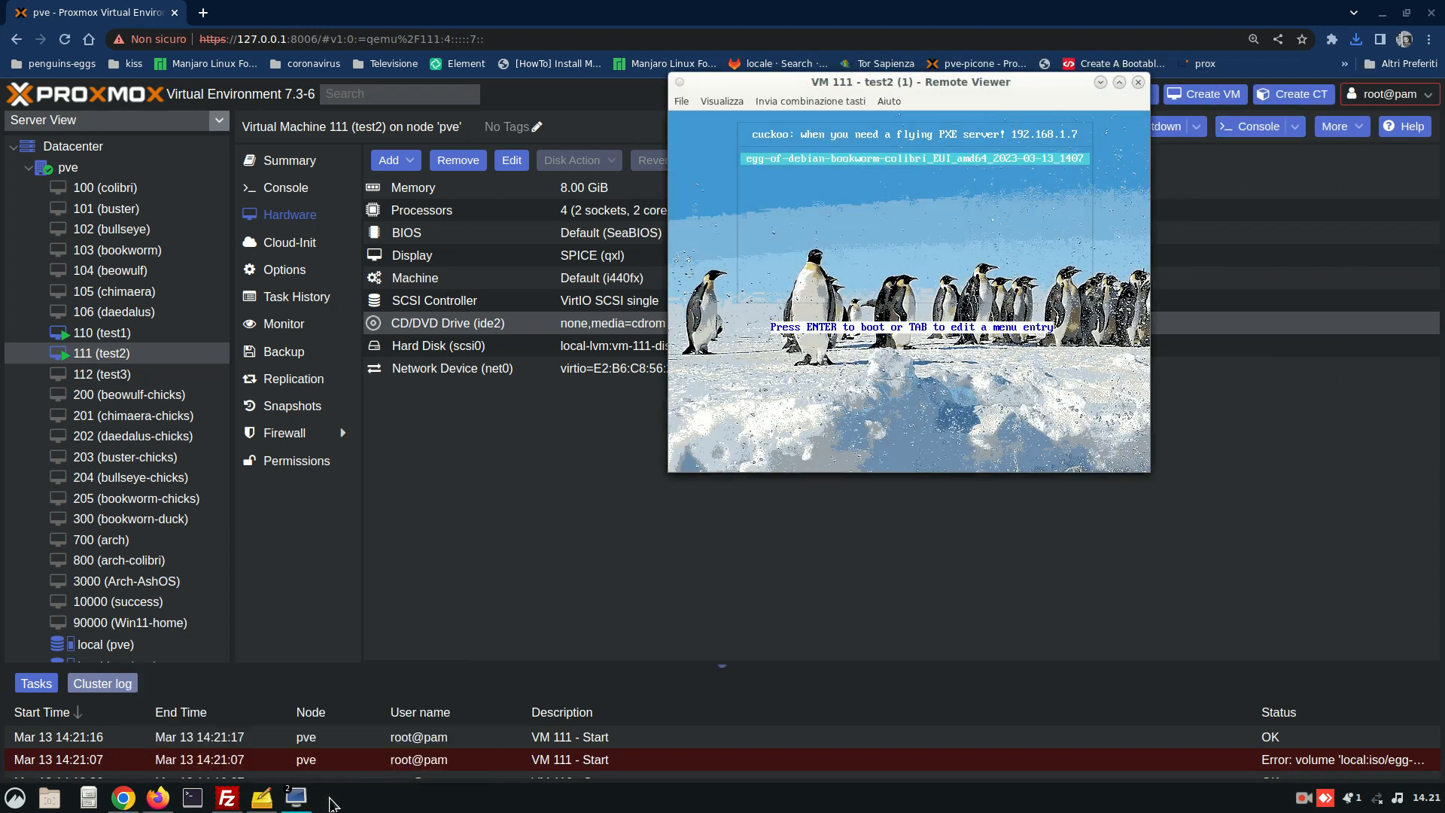
mouse_move(299, 804)
click(202, 729)
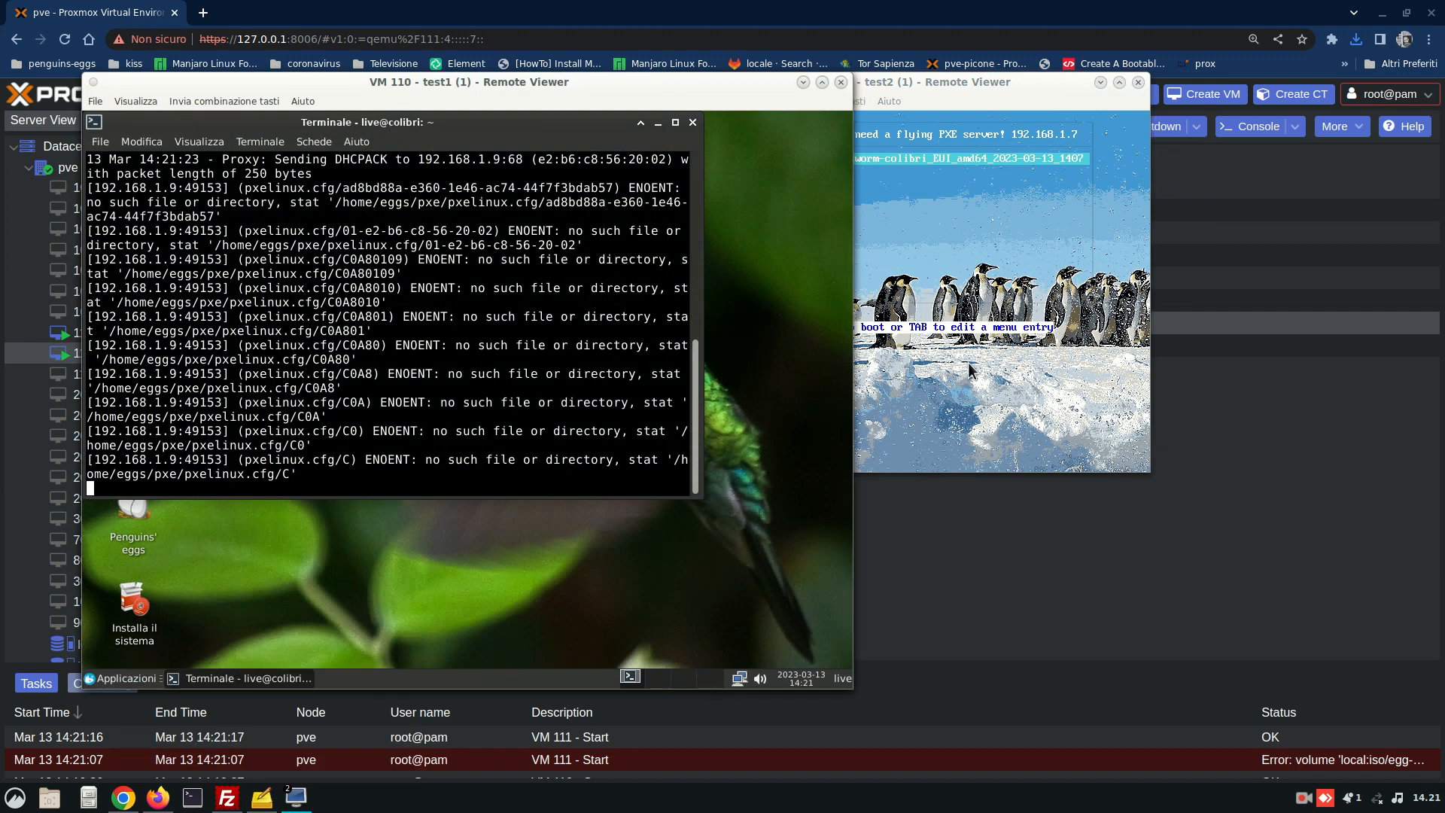
click(994, 91)
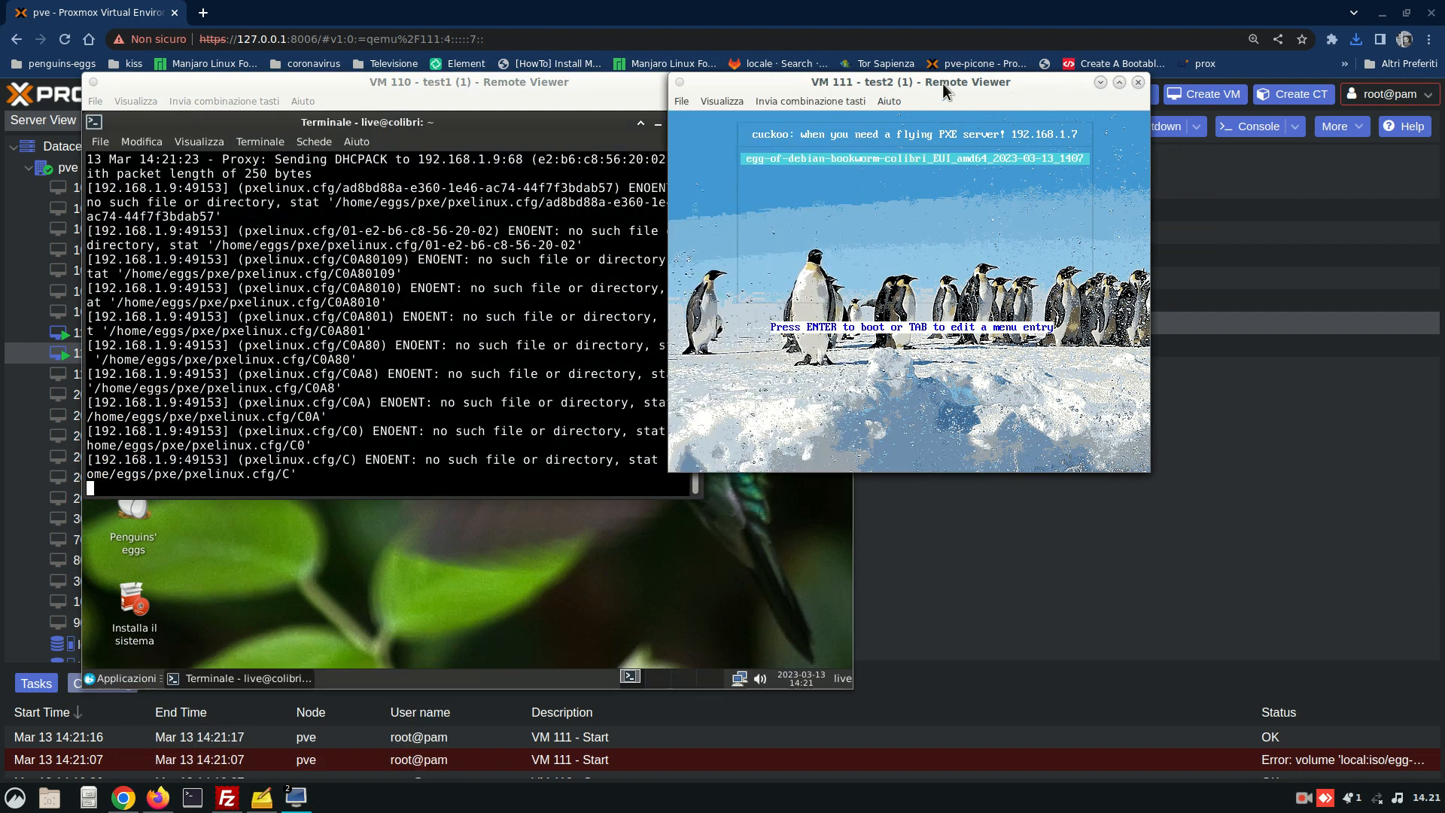
key(Return)
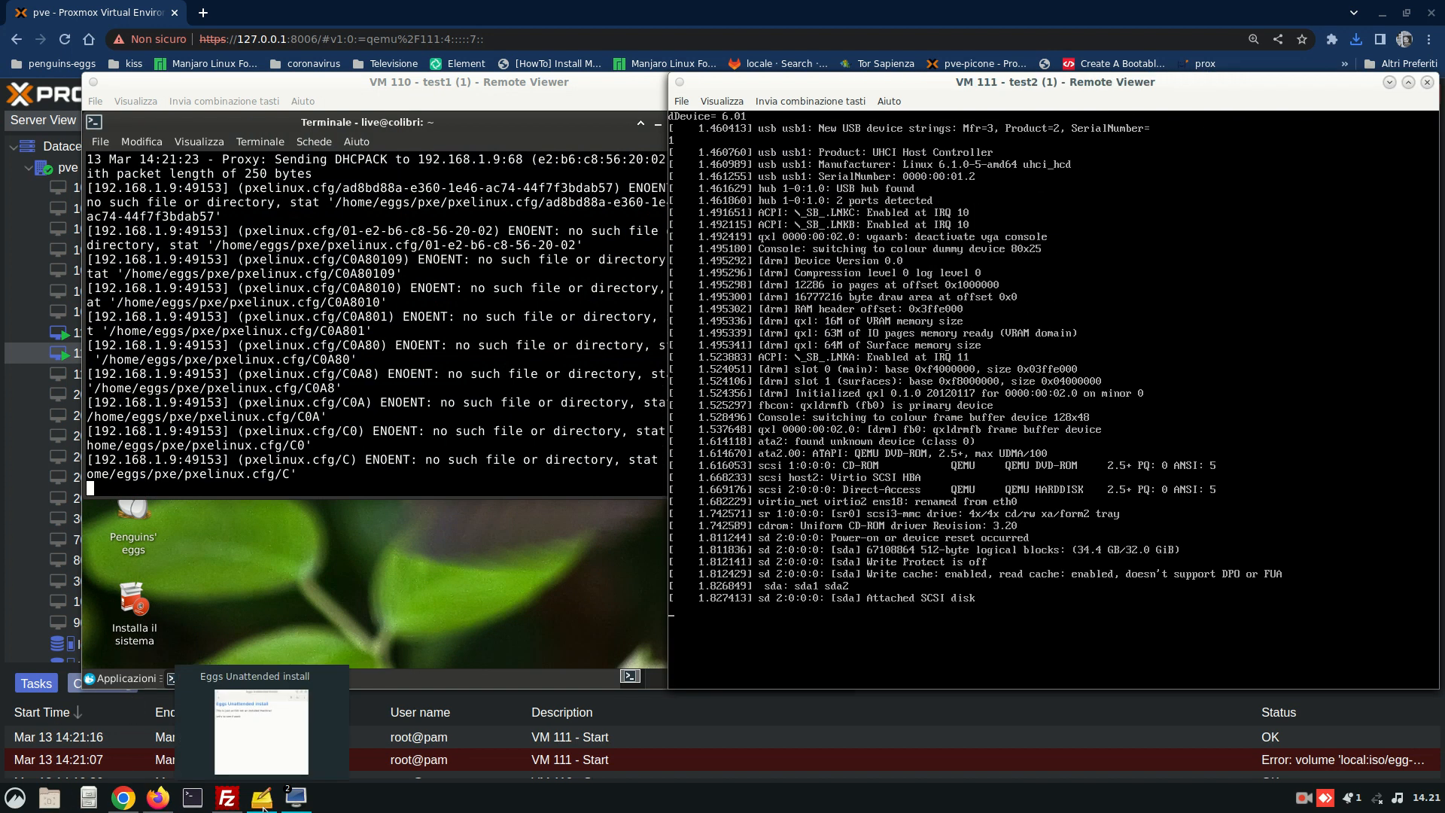
Bring up the Eggs Unattended install note over the VM 110 console and add the line "VM111 is booting from LAN from the previus machine..."
click(263, 806)
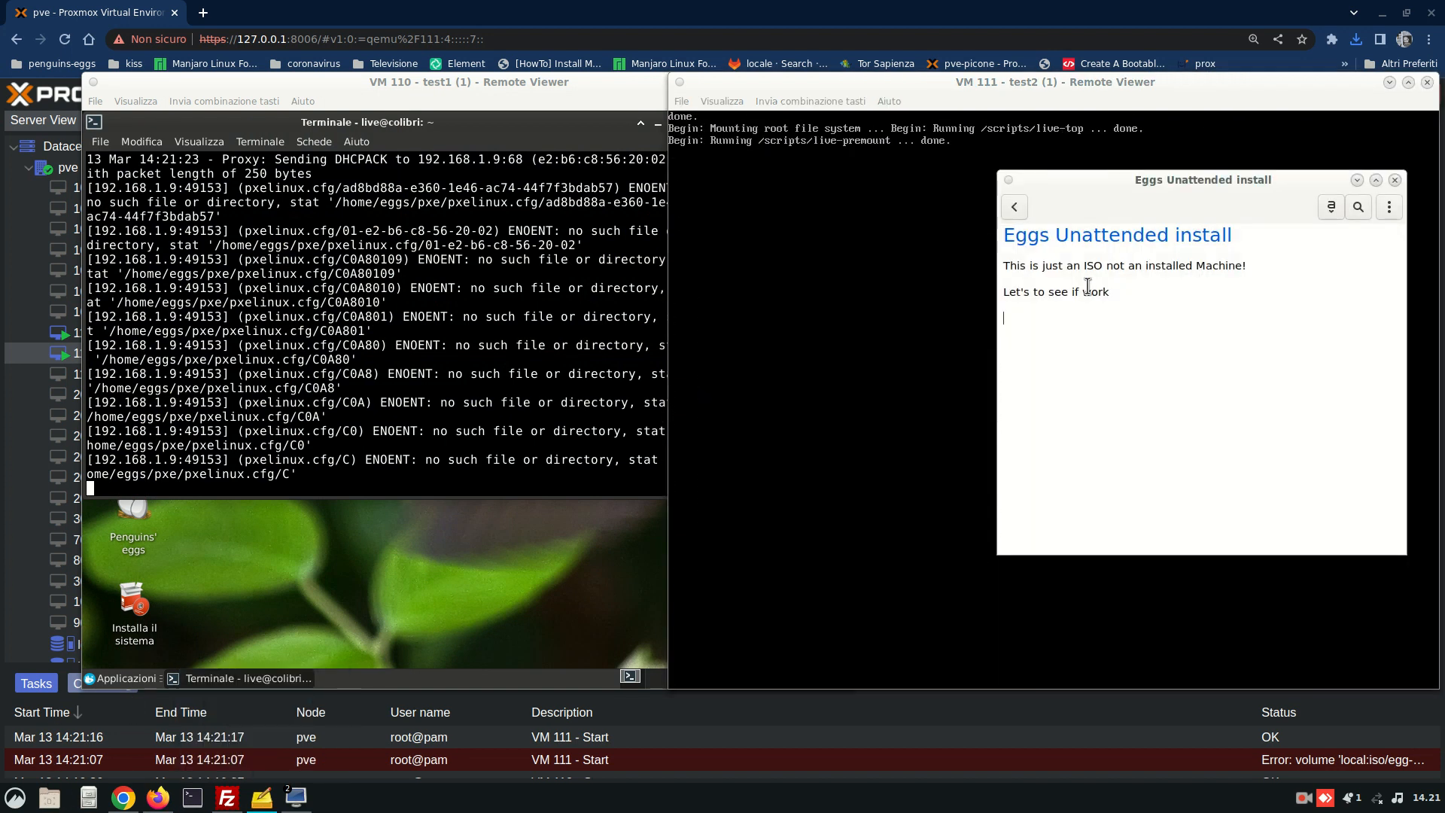
drag(1102, 187, 363, 312)
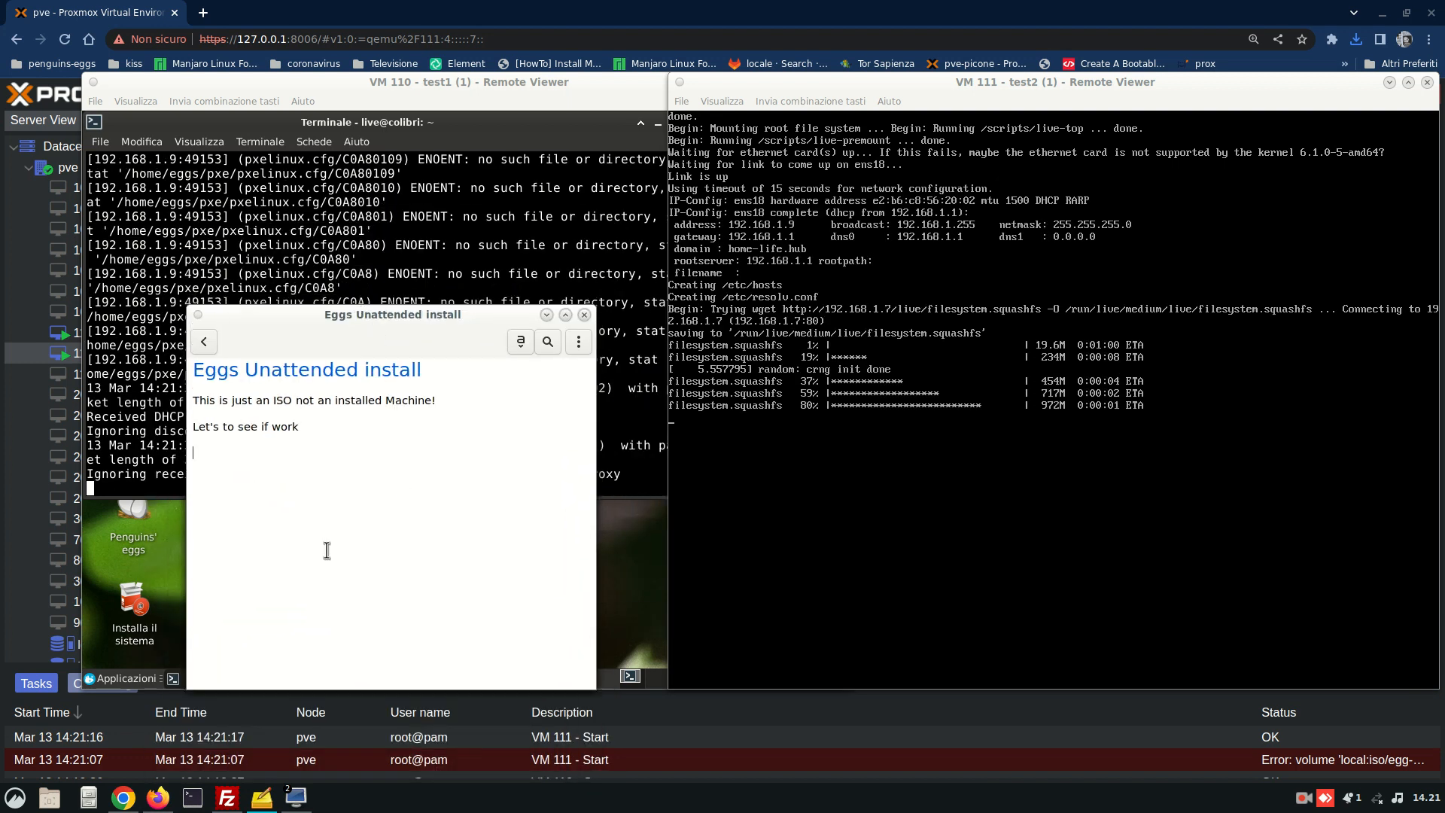
text(VM111 is)
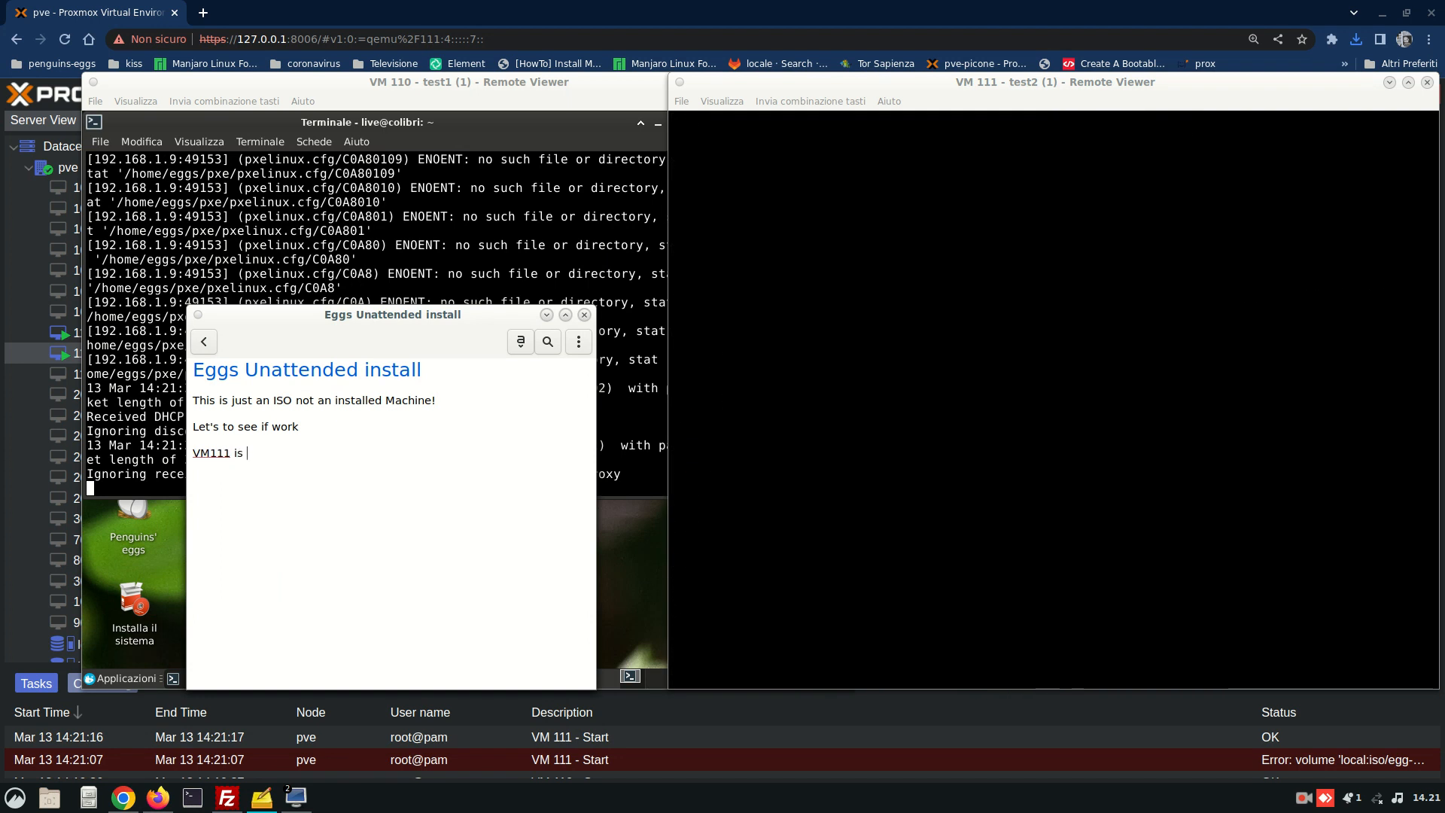
text( bootin)
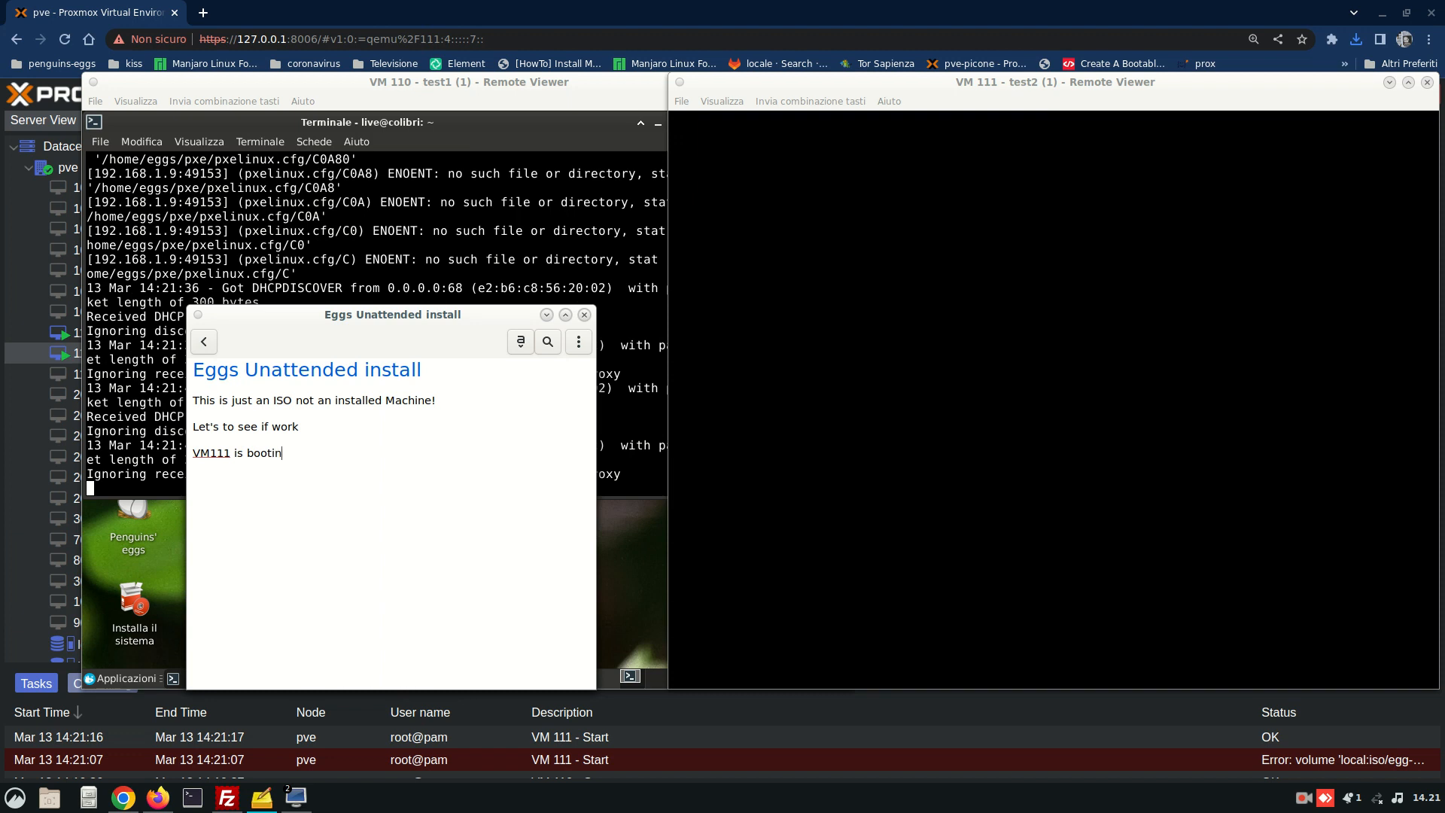
text(g from LAN from the prev)
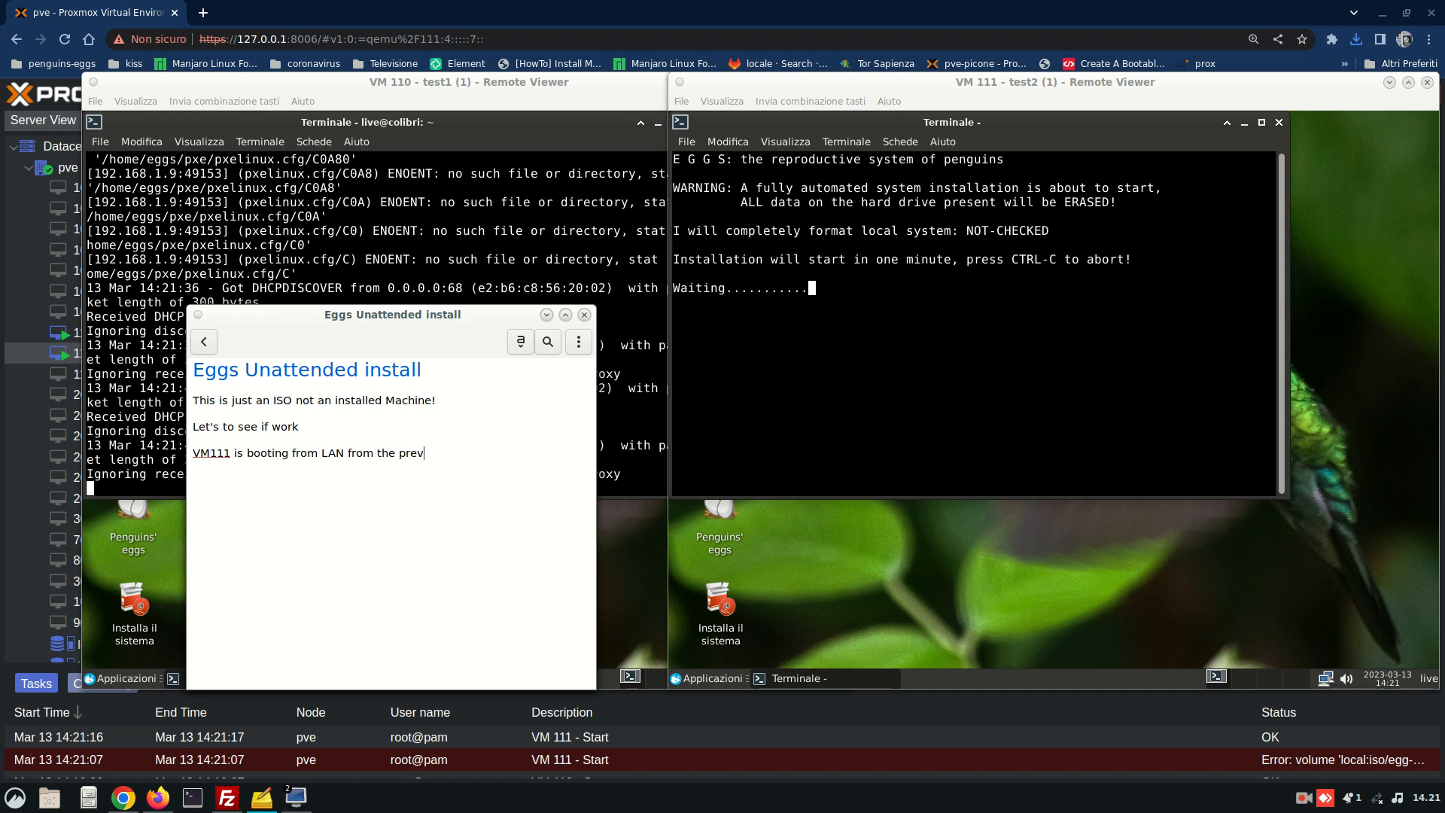
text(uus ma)
key(BackSpace)
key(Return)
Add the line "Now will start installations!!! ONE minute......" to the note
text(Now eill)
key(BackSpace)
key(BackSpace)
text(will start installations!!)
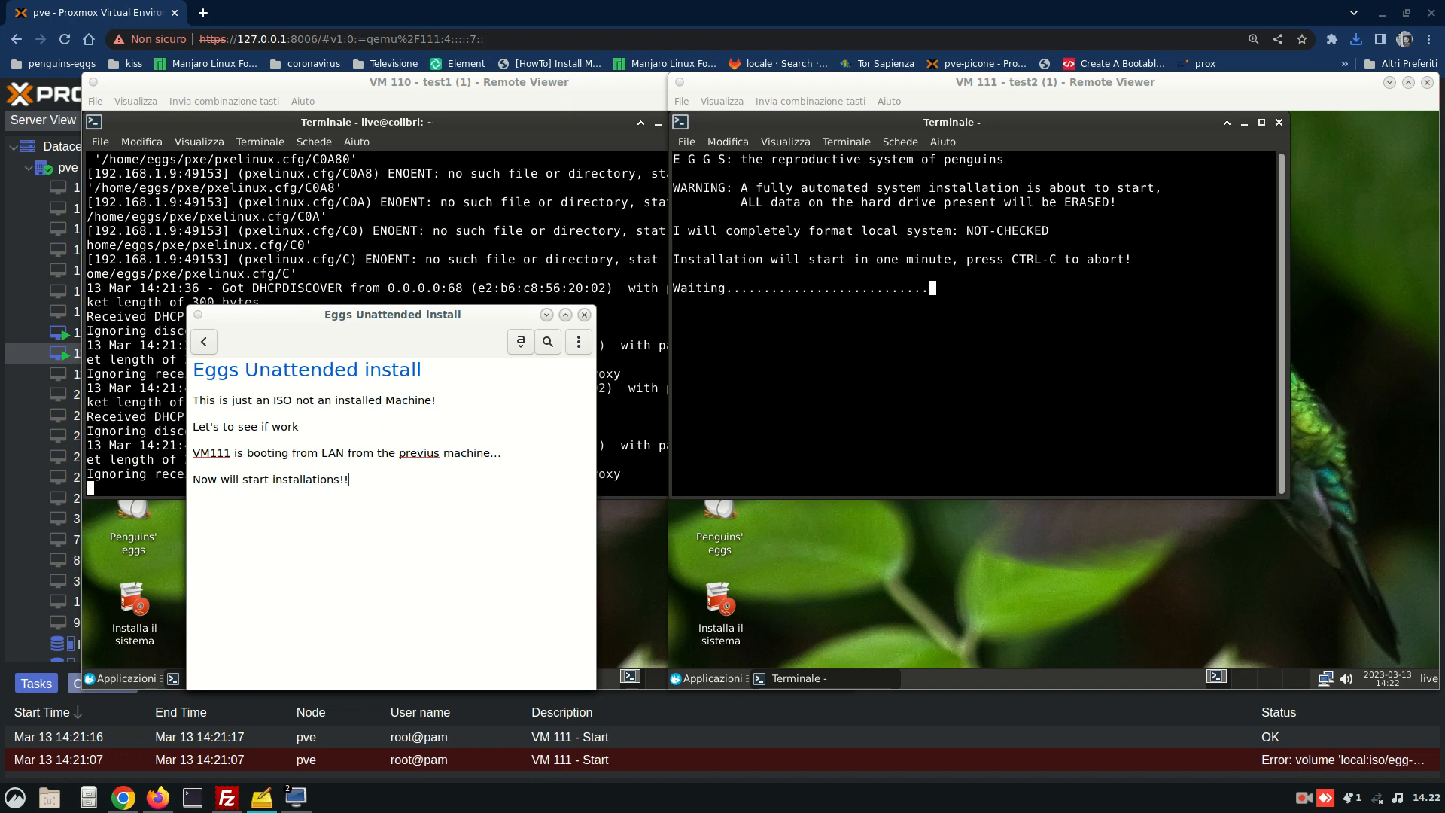
text(! ONE mintute......)
key(Return)
Return to Proxmox, start VM 112 (test3) and open its console in a separate Remote Viewer window
click(2, 482)
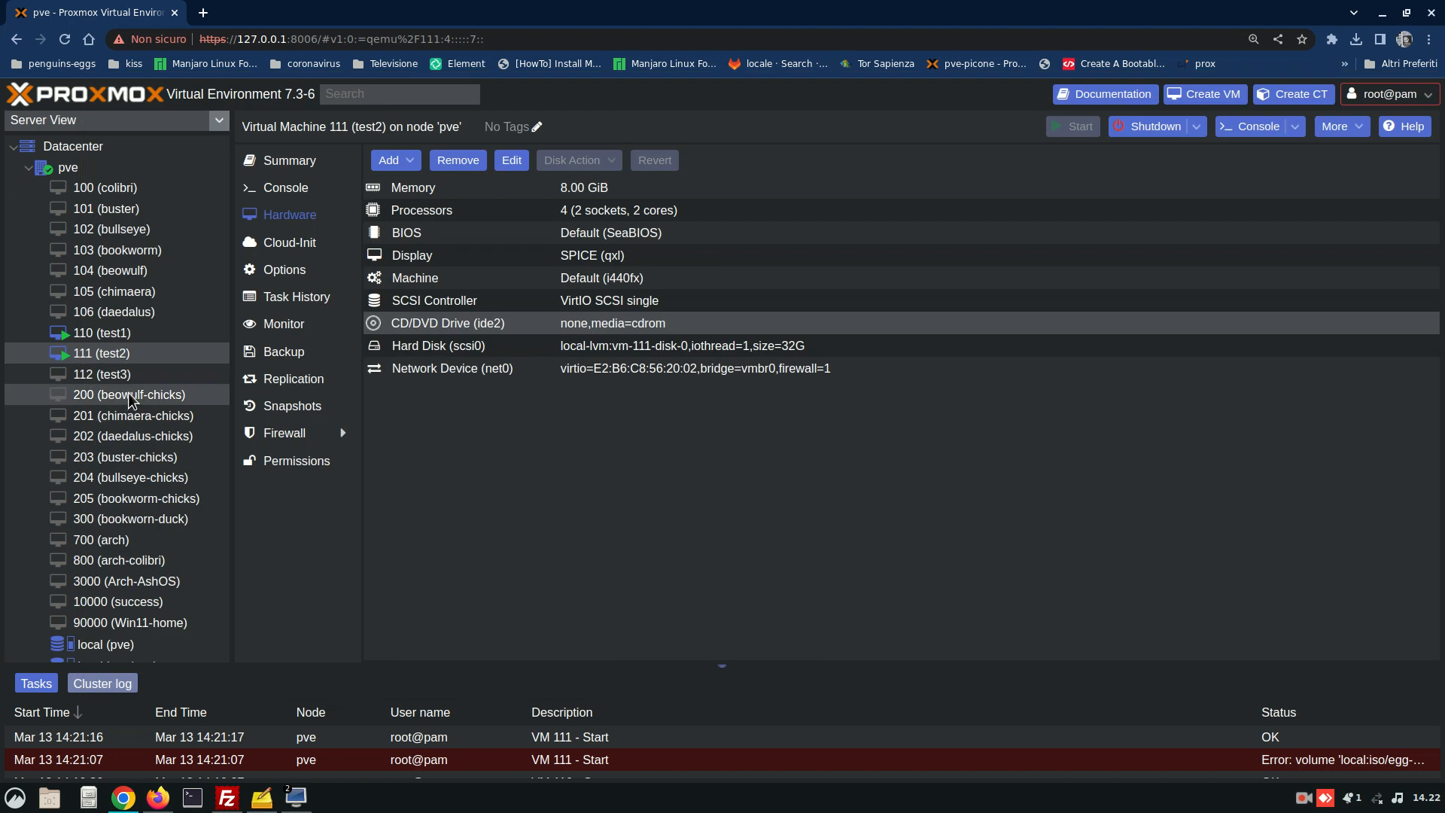
click(130, 374)
click(1074, 126)
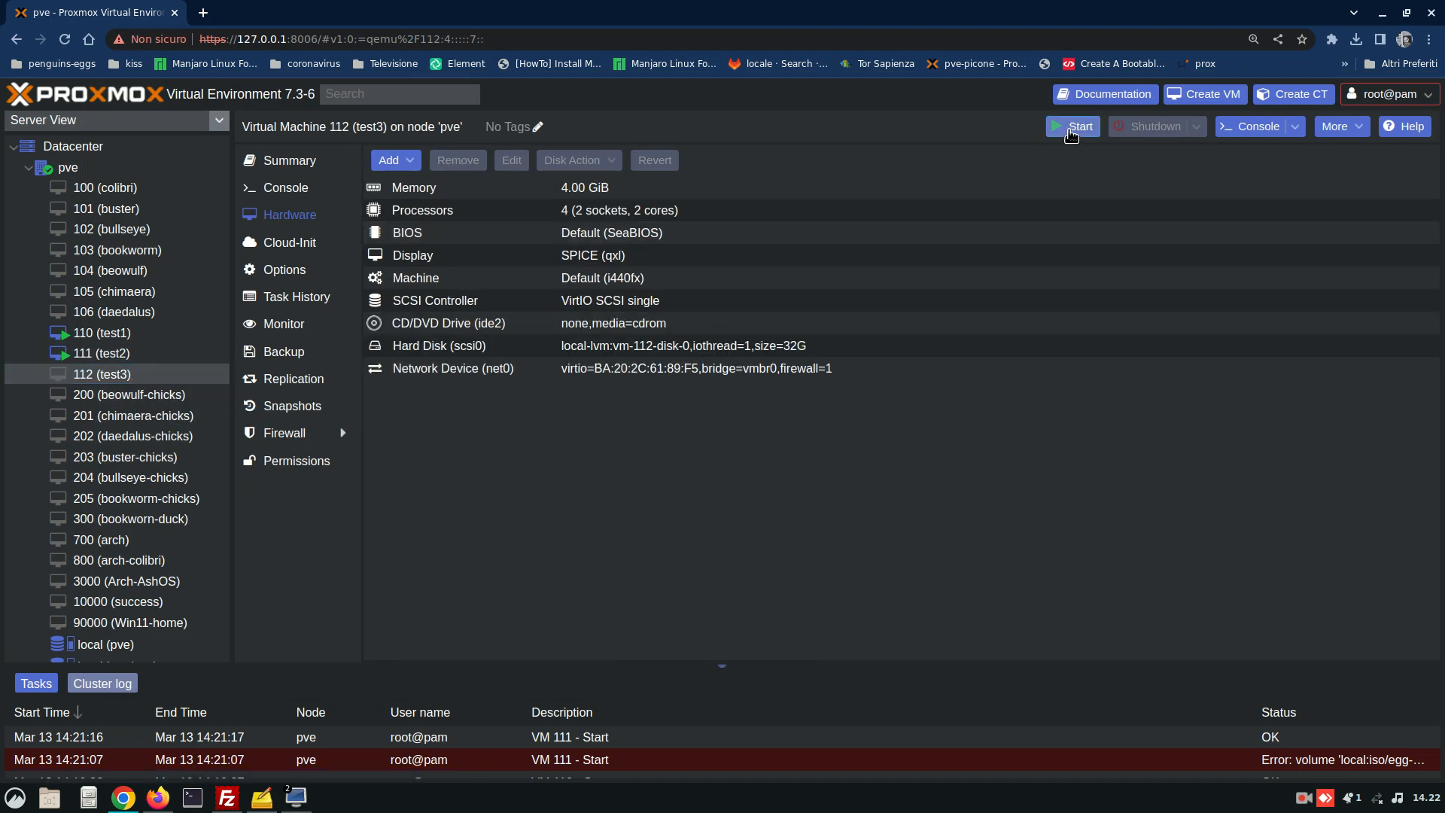
click(1259, 127)
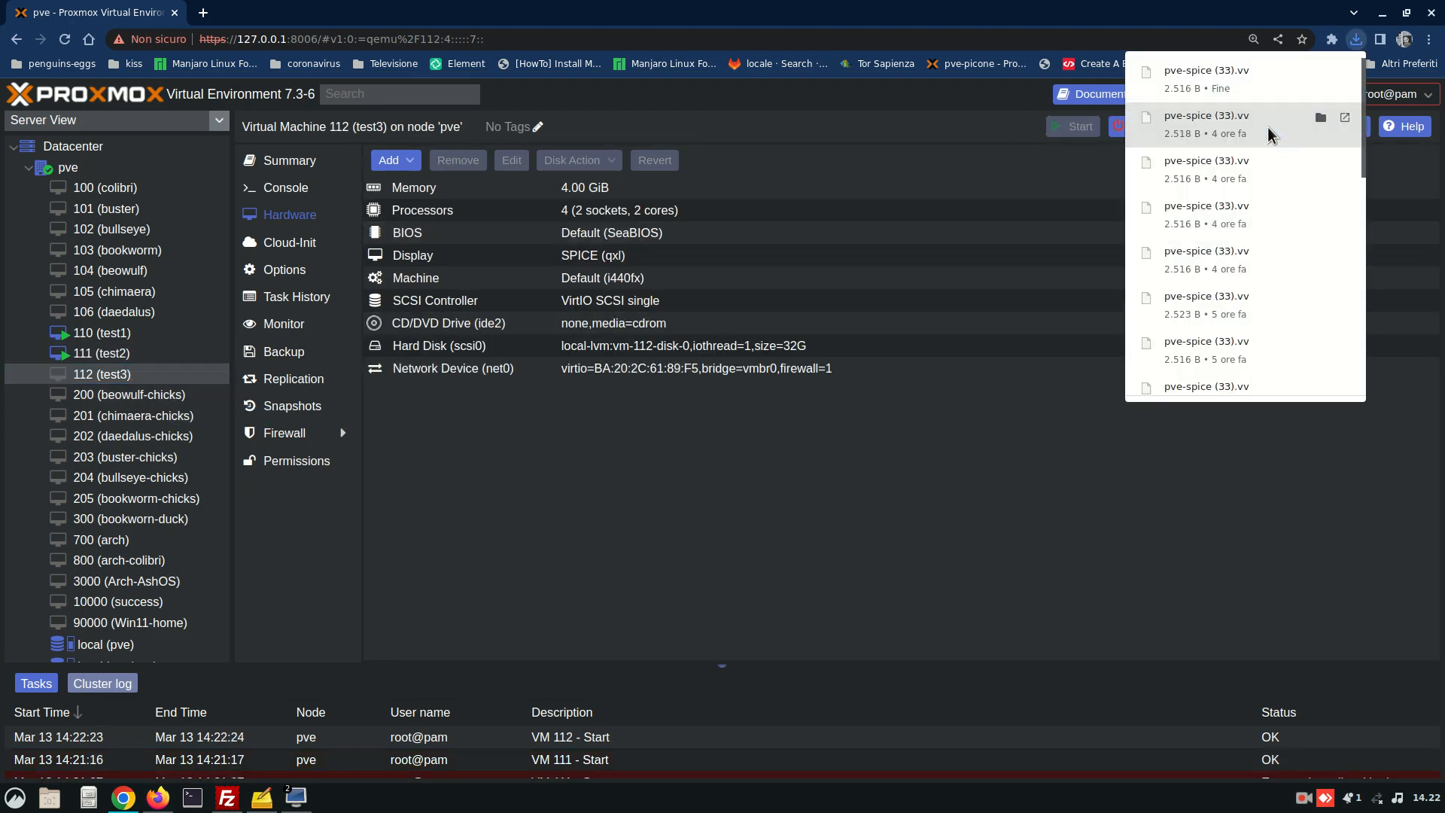
click(1234, 75)
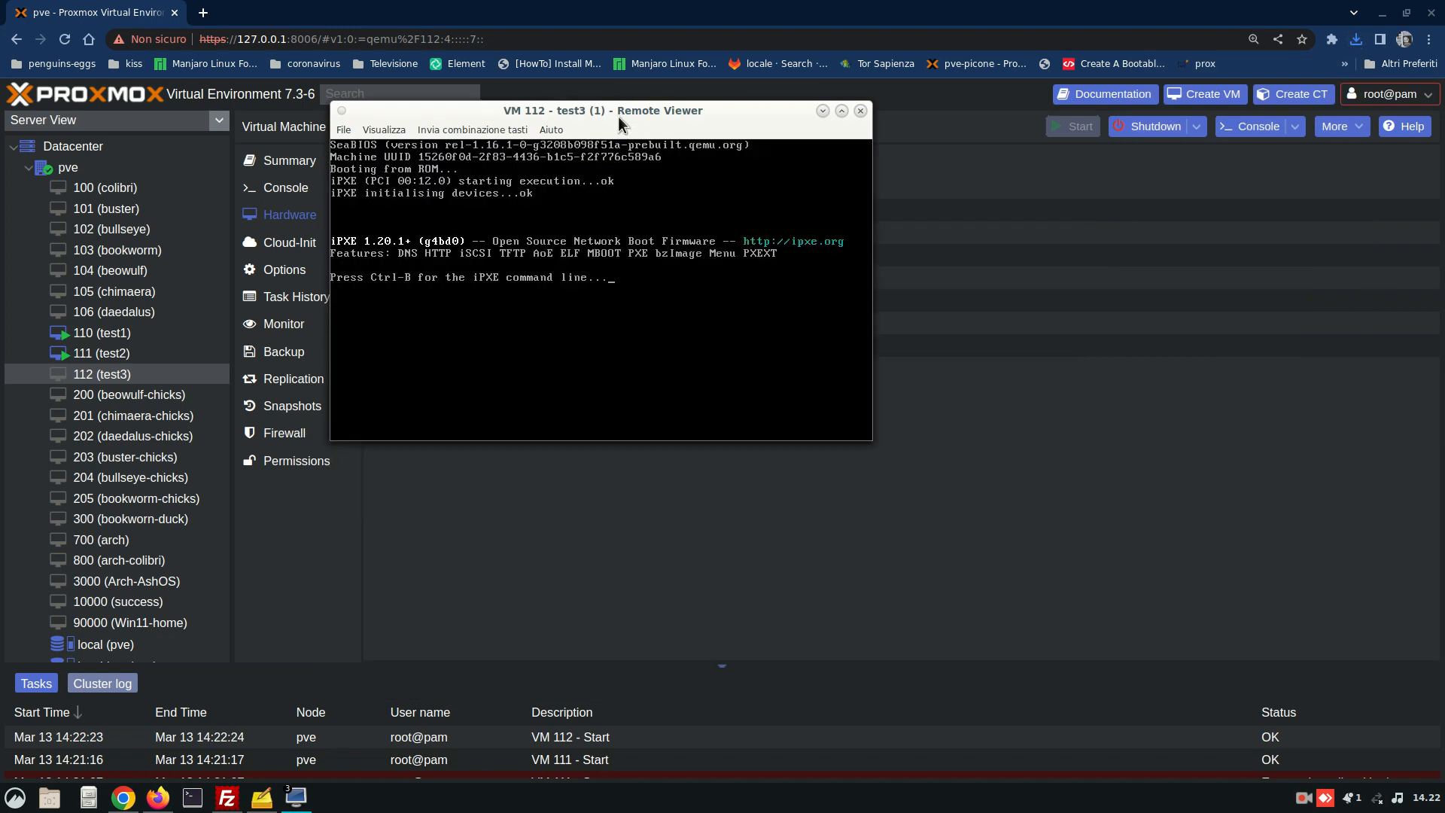
Boot the egg-of-debian-bookworm-colibri entry from the cuckoo PXE menu on VM 112 and bring the VM 111 console back into view
drag(625, 104, 494, 75)
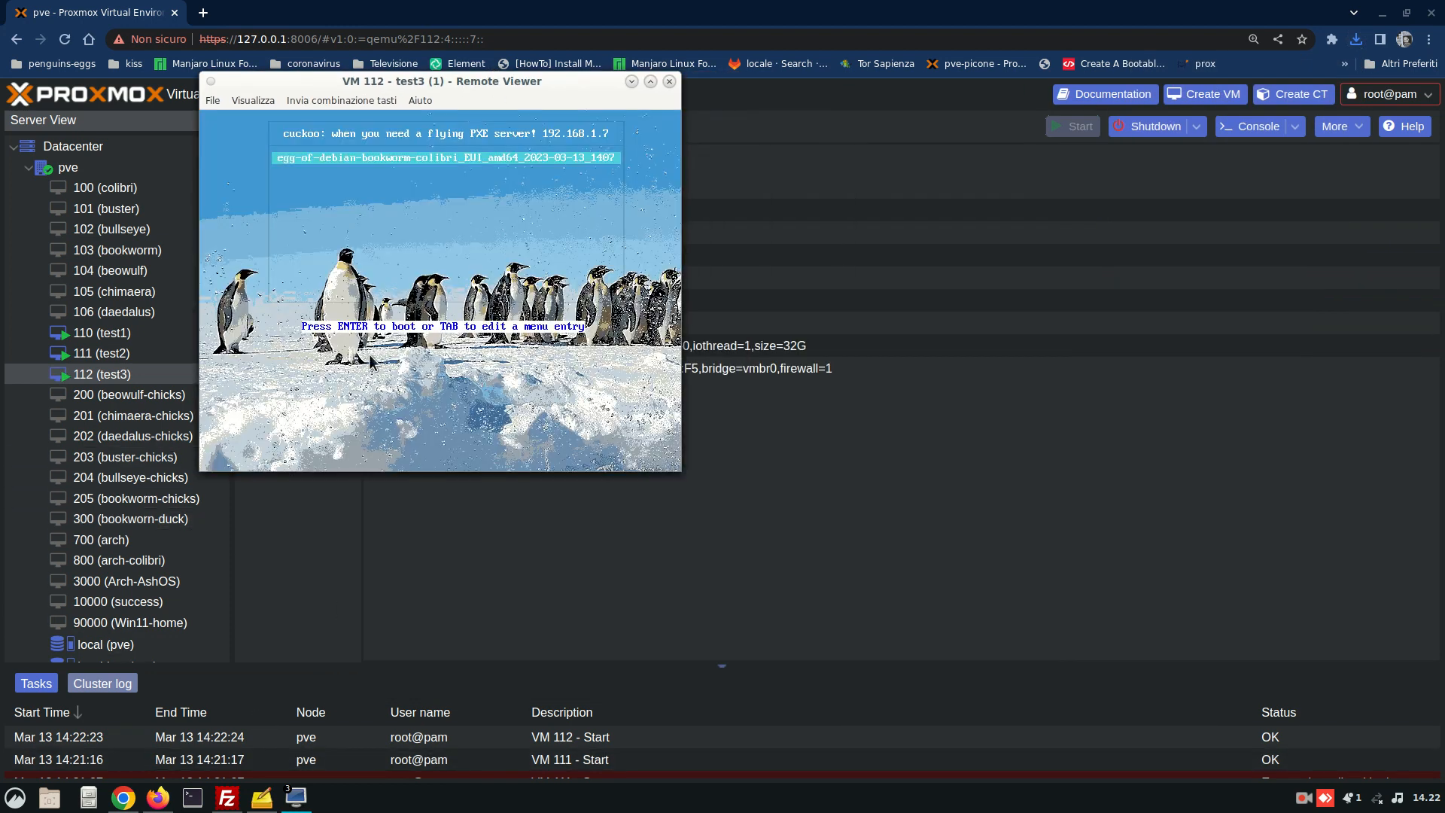
key(Return)
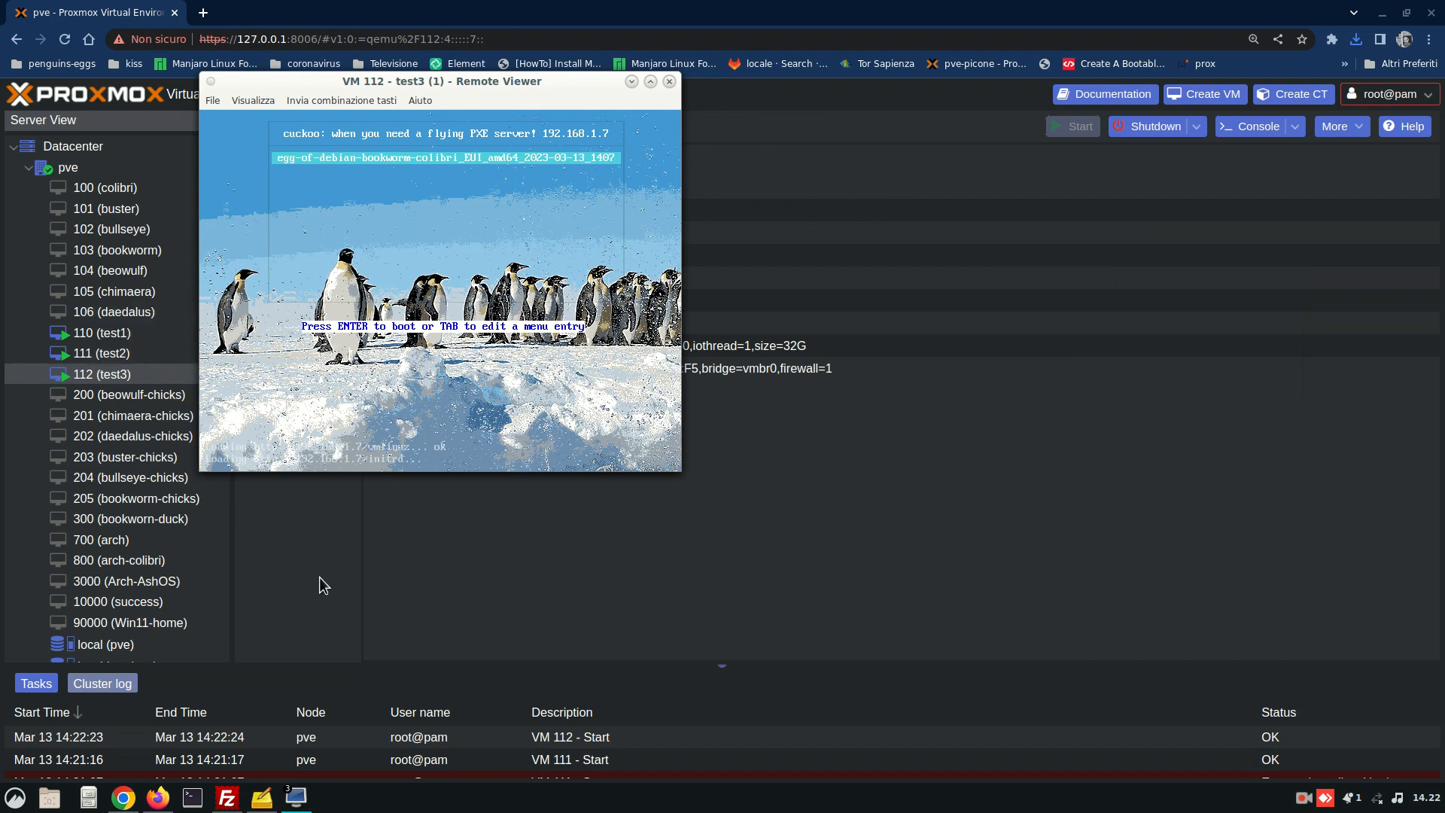
mouse_move(298, 800)
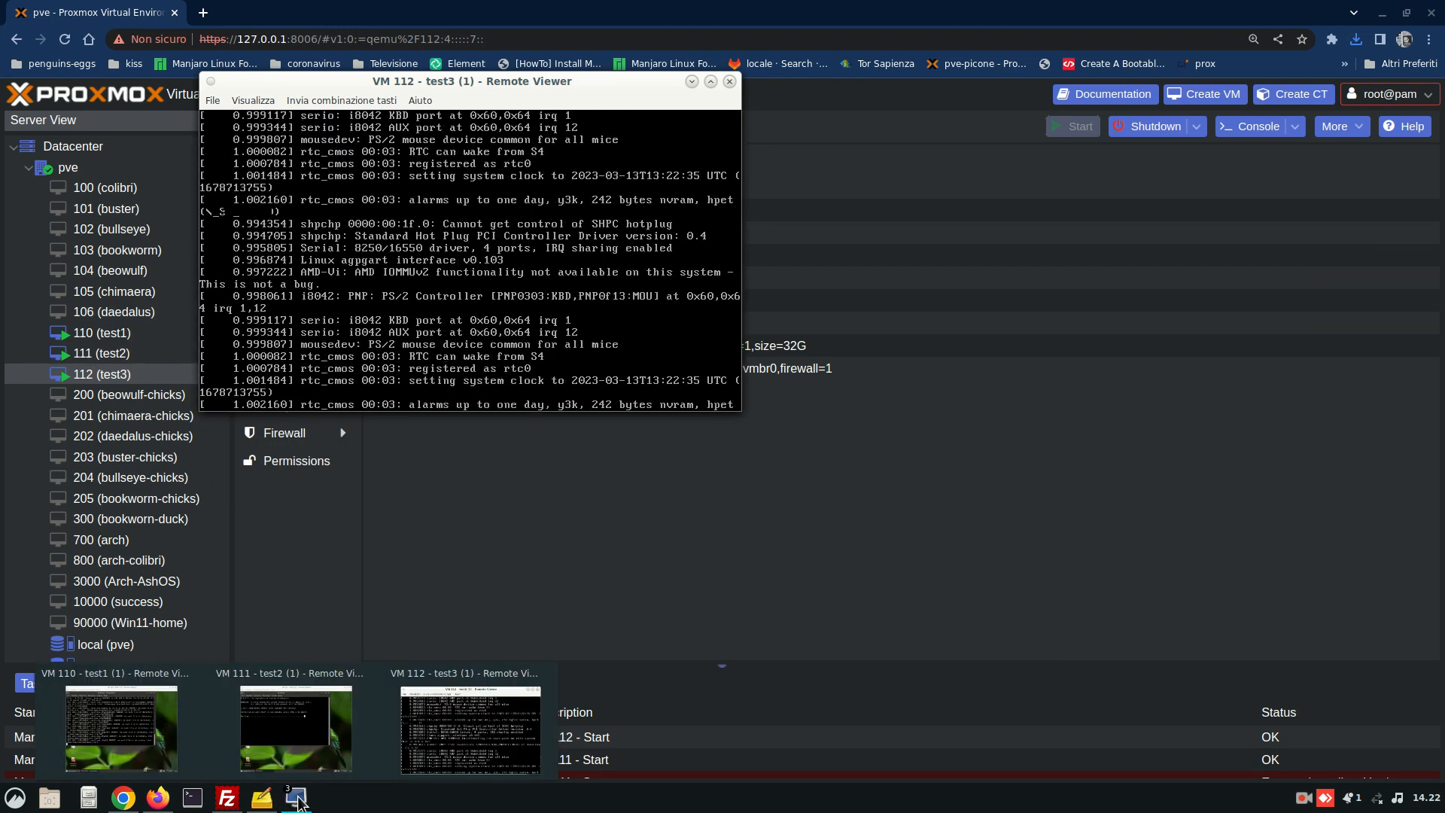
click(298, 800)
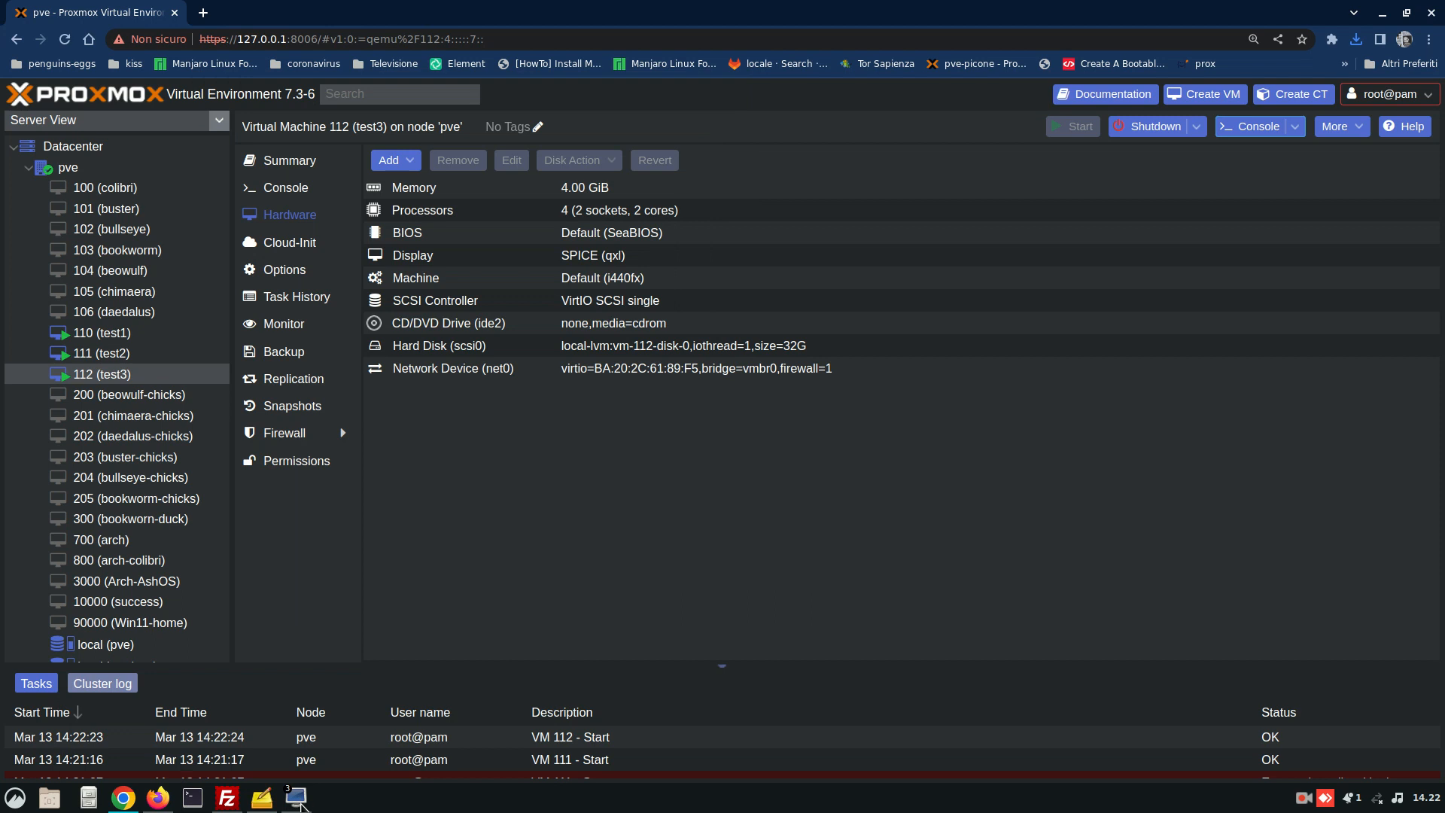
click(298, 800)
mouse_move(298, 802)
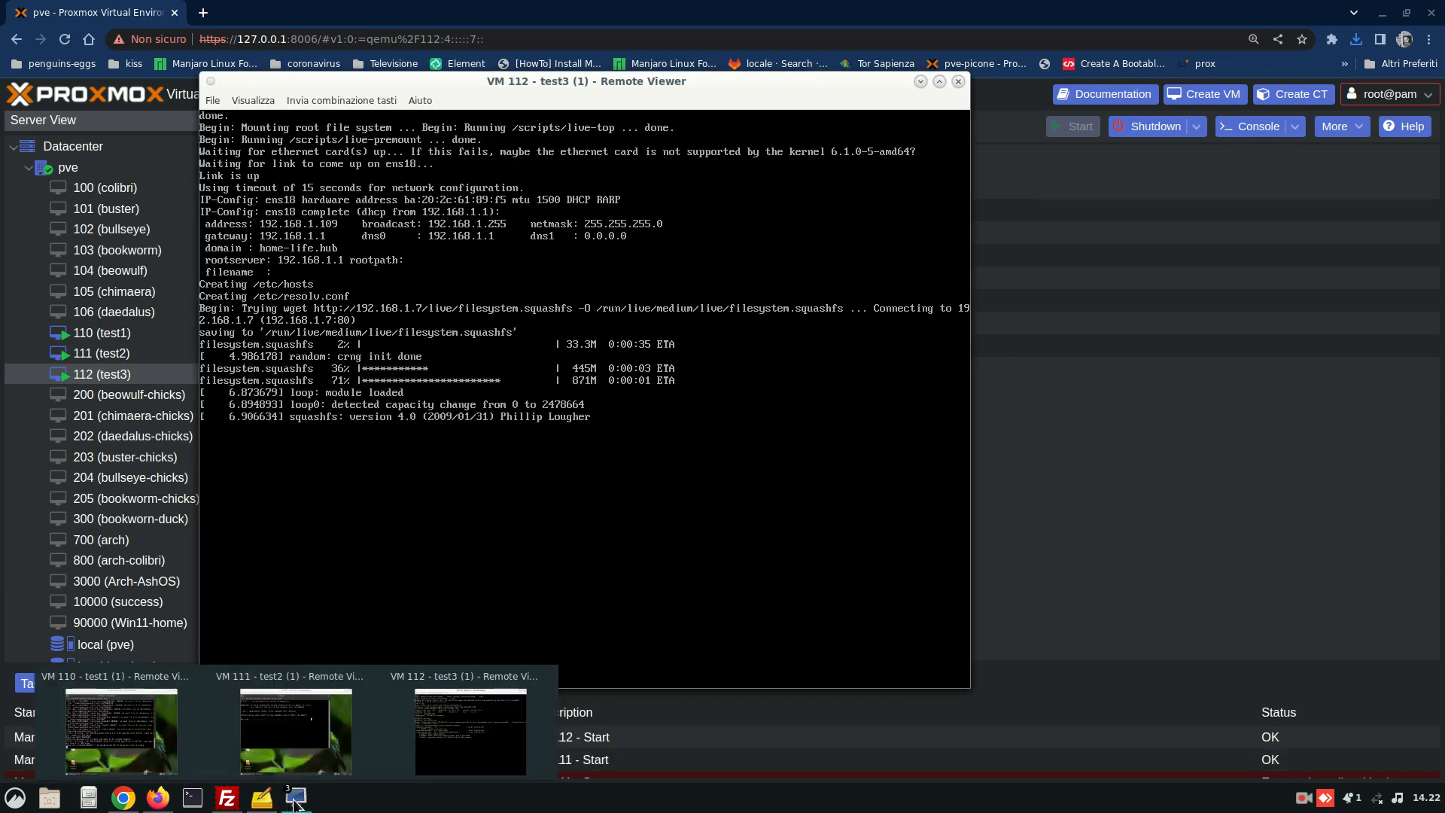
click(294, 803)
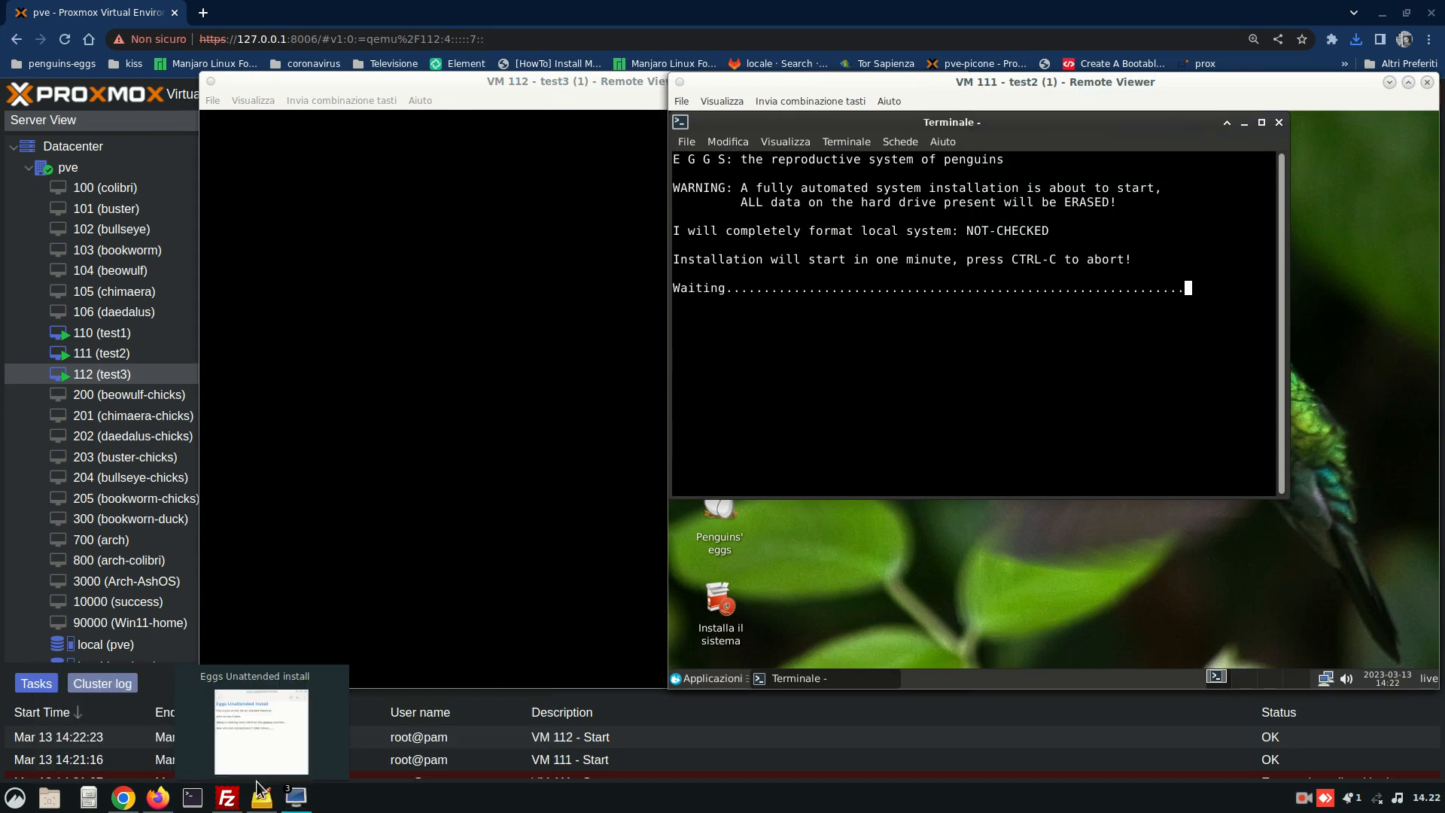
click(328, 488)
click(1011, 442)
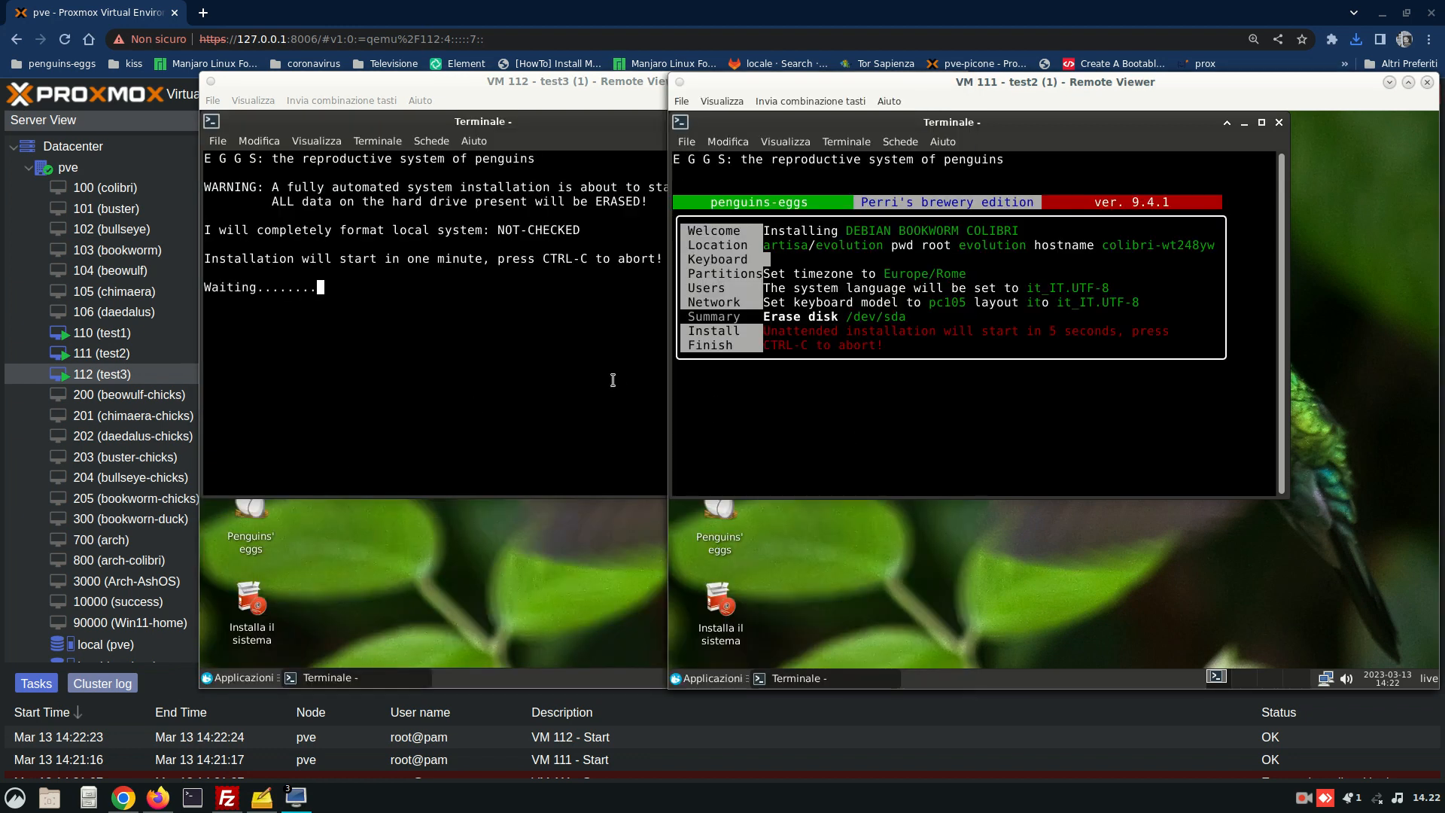
mouse_move(298, 798)
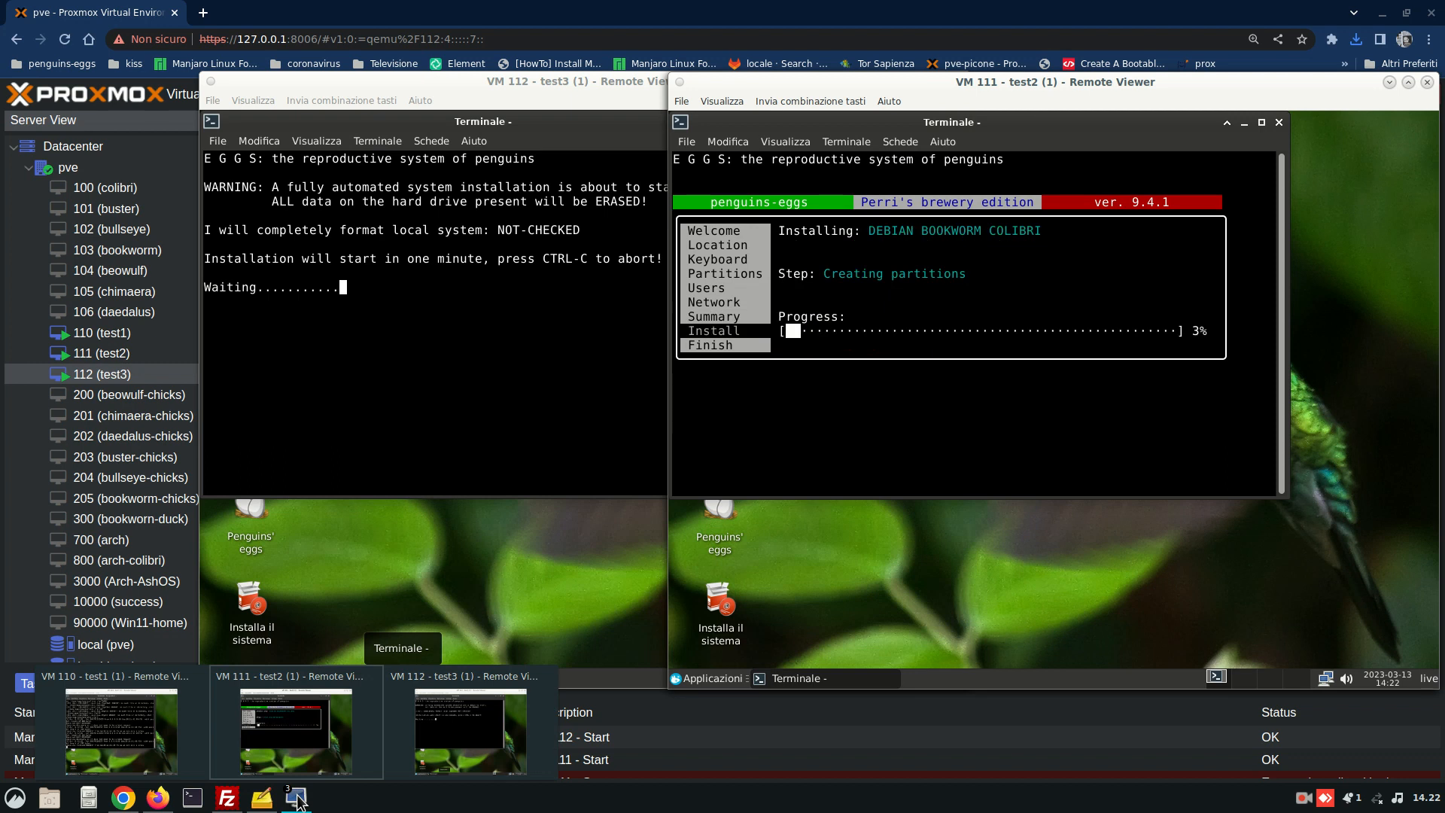
Reopen the Eggs Unattended install note and add the line "VM111 is already installing,,,, VN 112 will start soon"
click(261, 798)
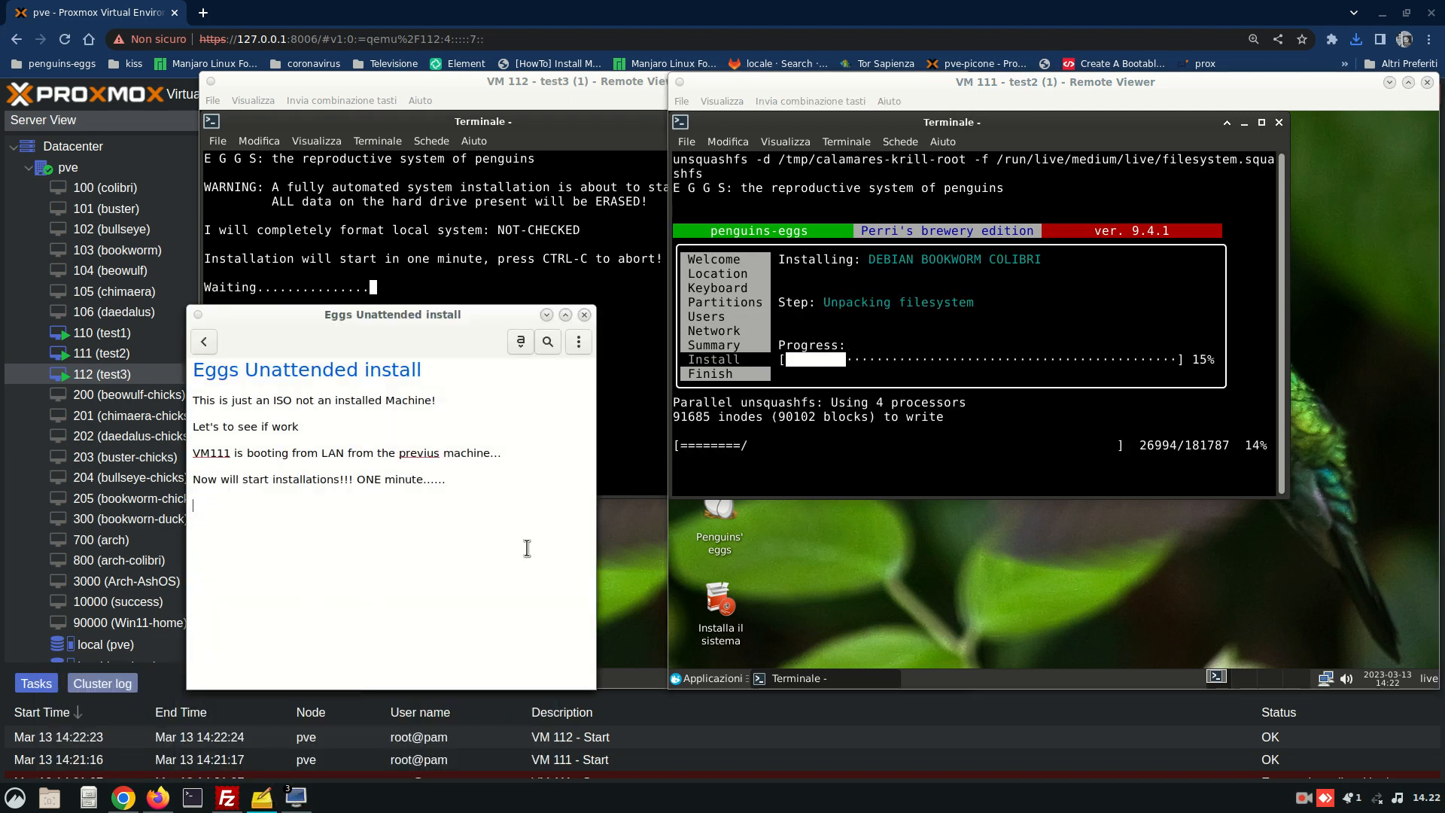
text(VM)
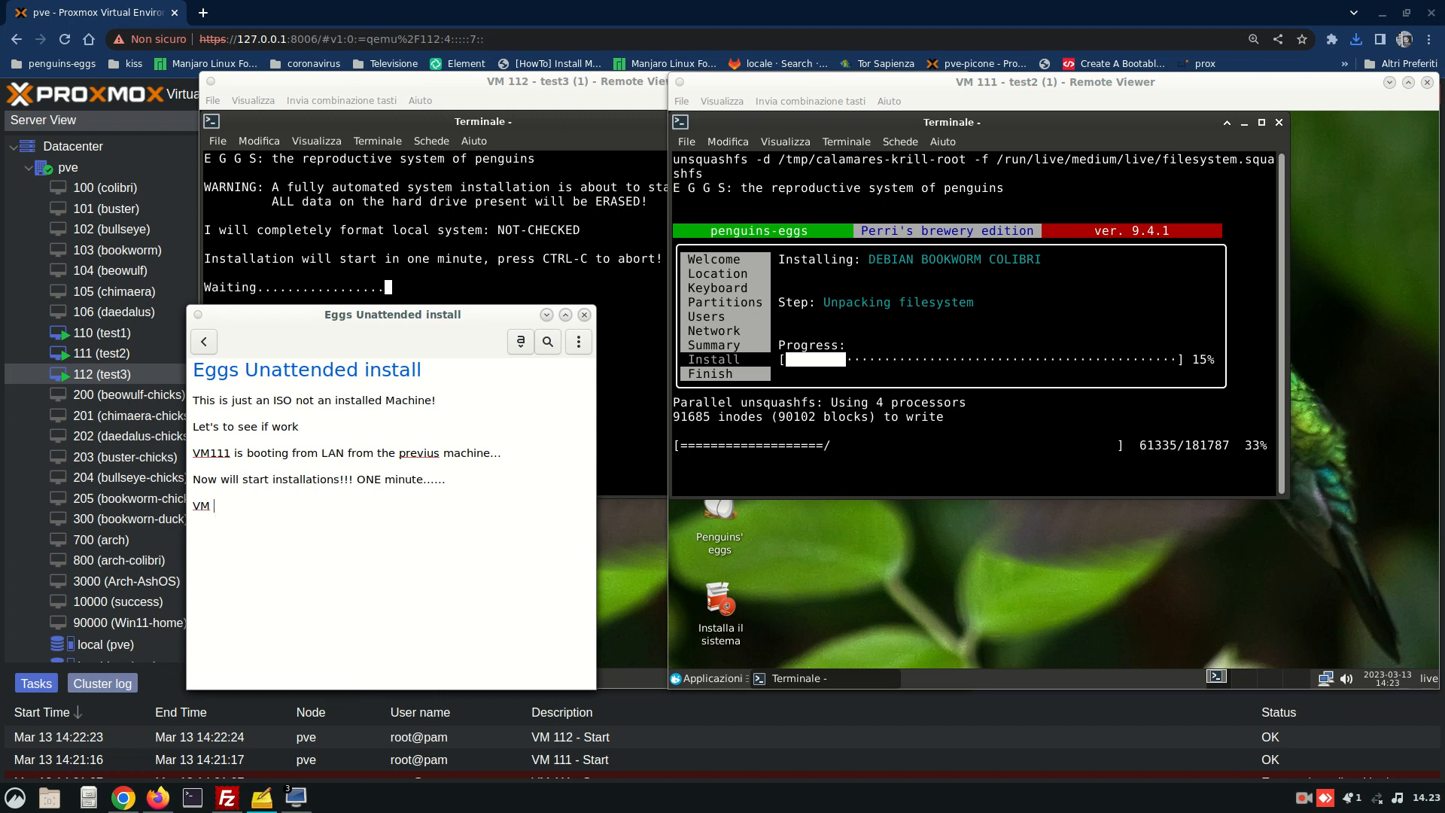
text(111 is alre)
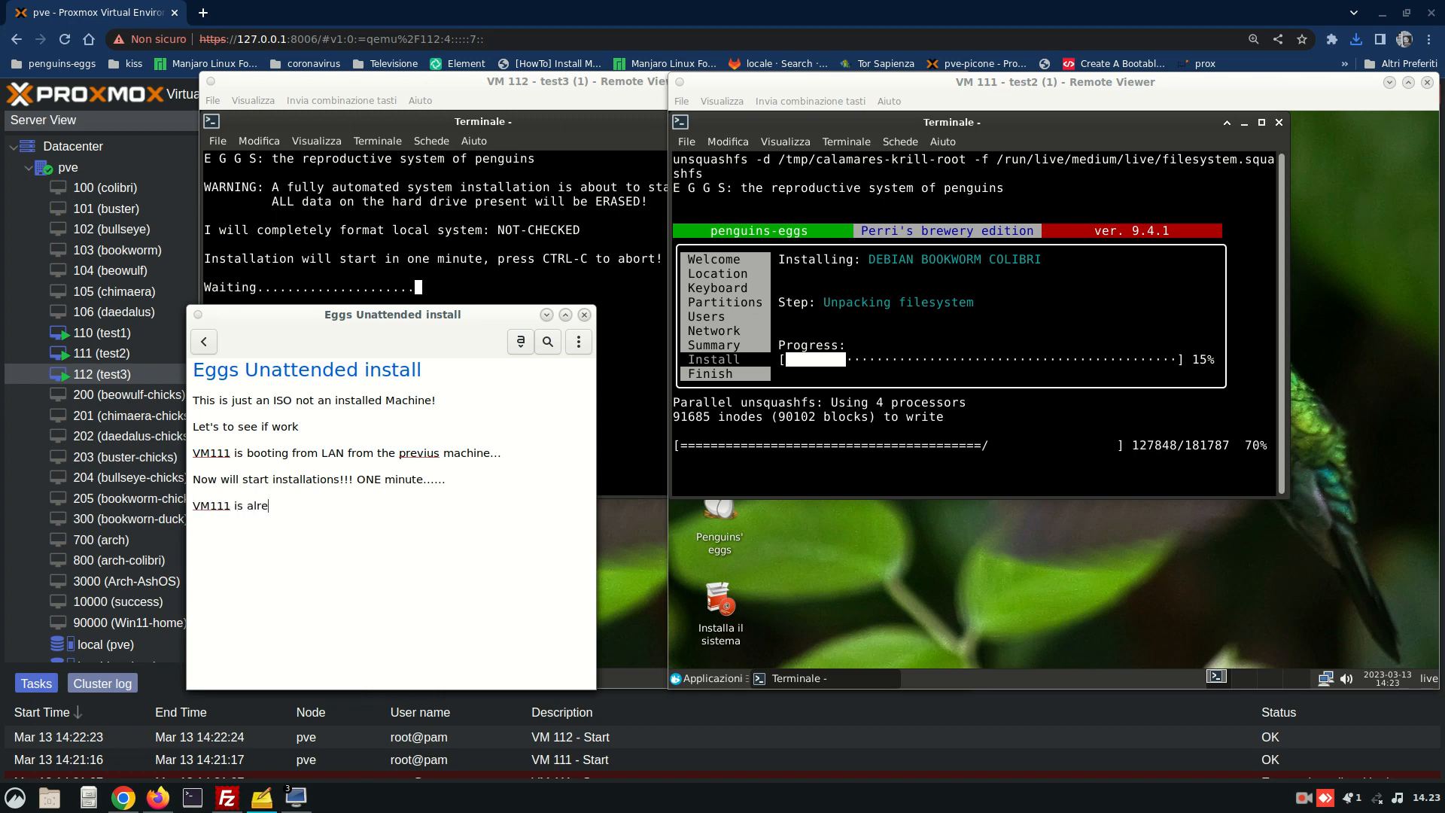
text(ady ins)
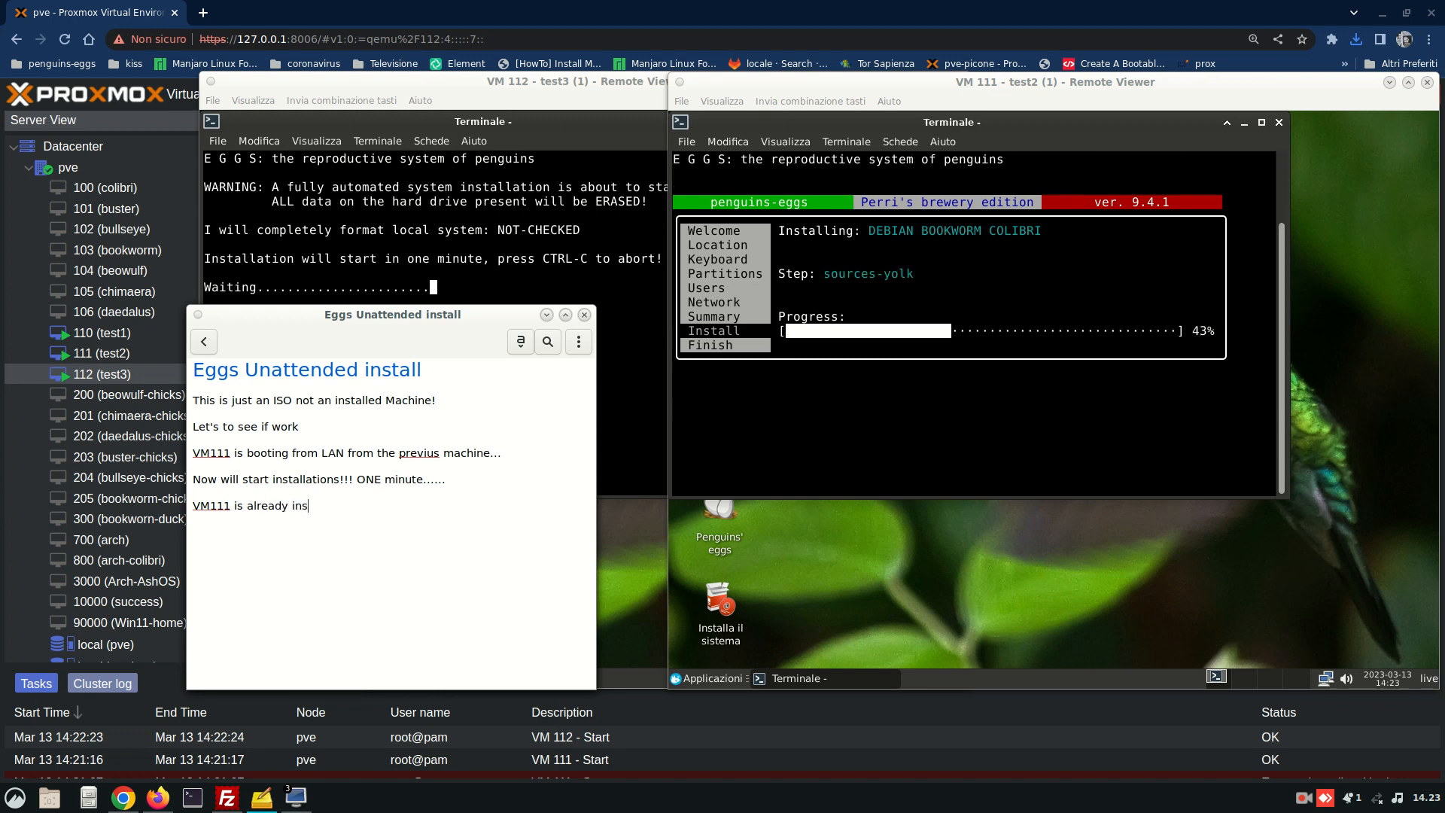
text(talleng,,,, VN 112 will start soon)
key(Return)
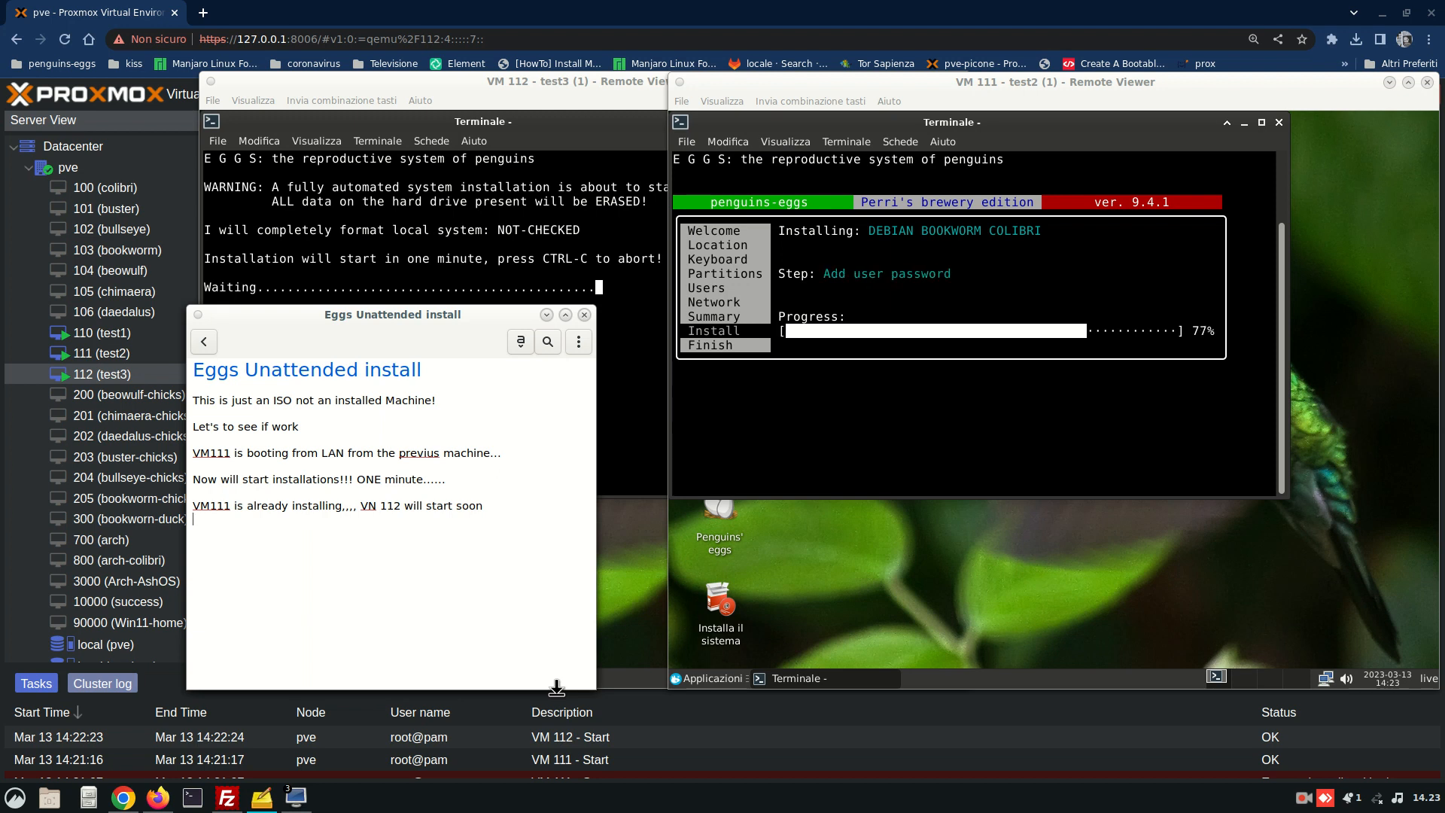
Add the line "At end of installation machines will shutdown" to the note
text(At end onf)
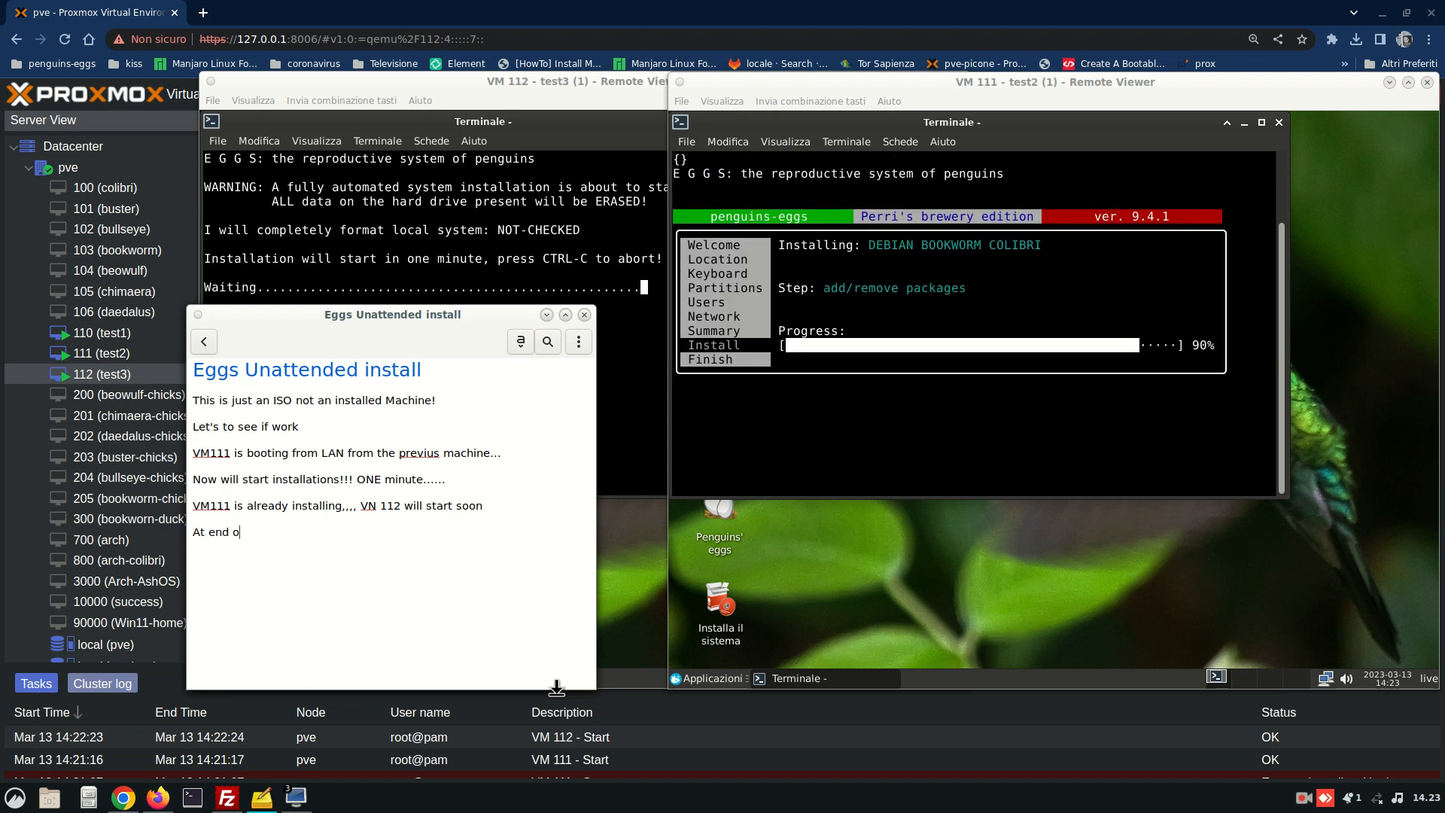
key(BackSpace)
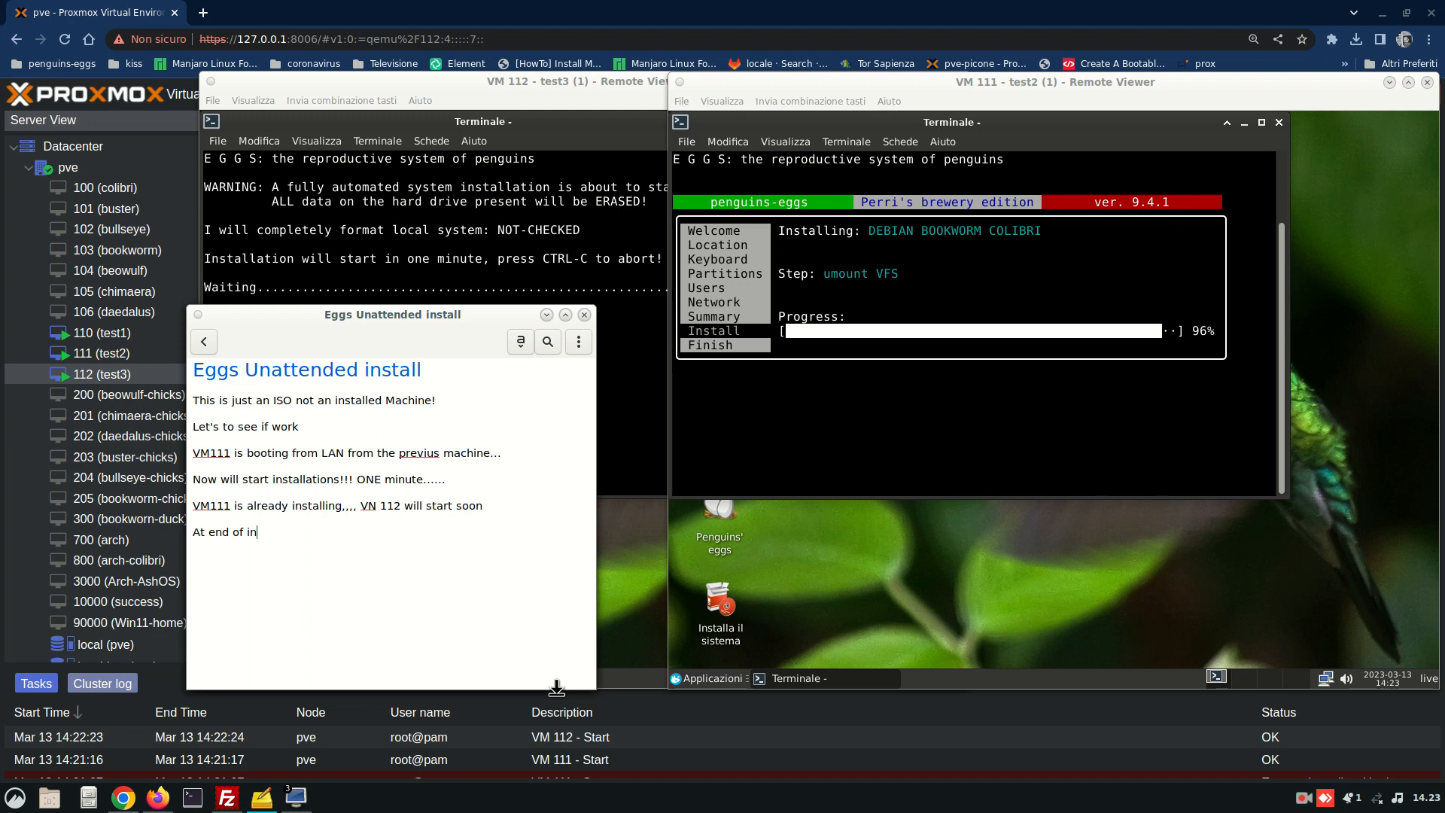
text(installatio)
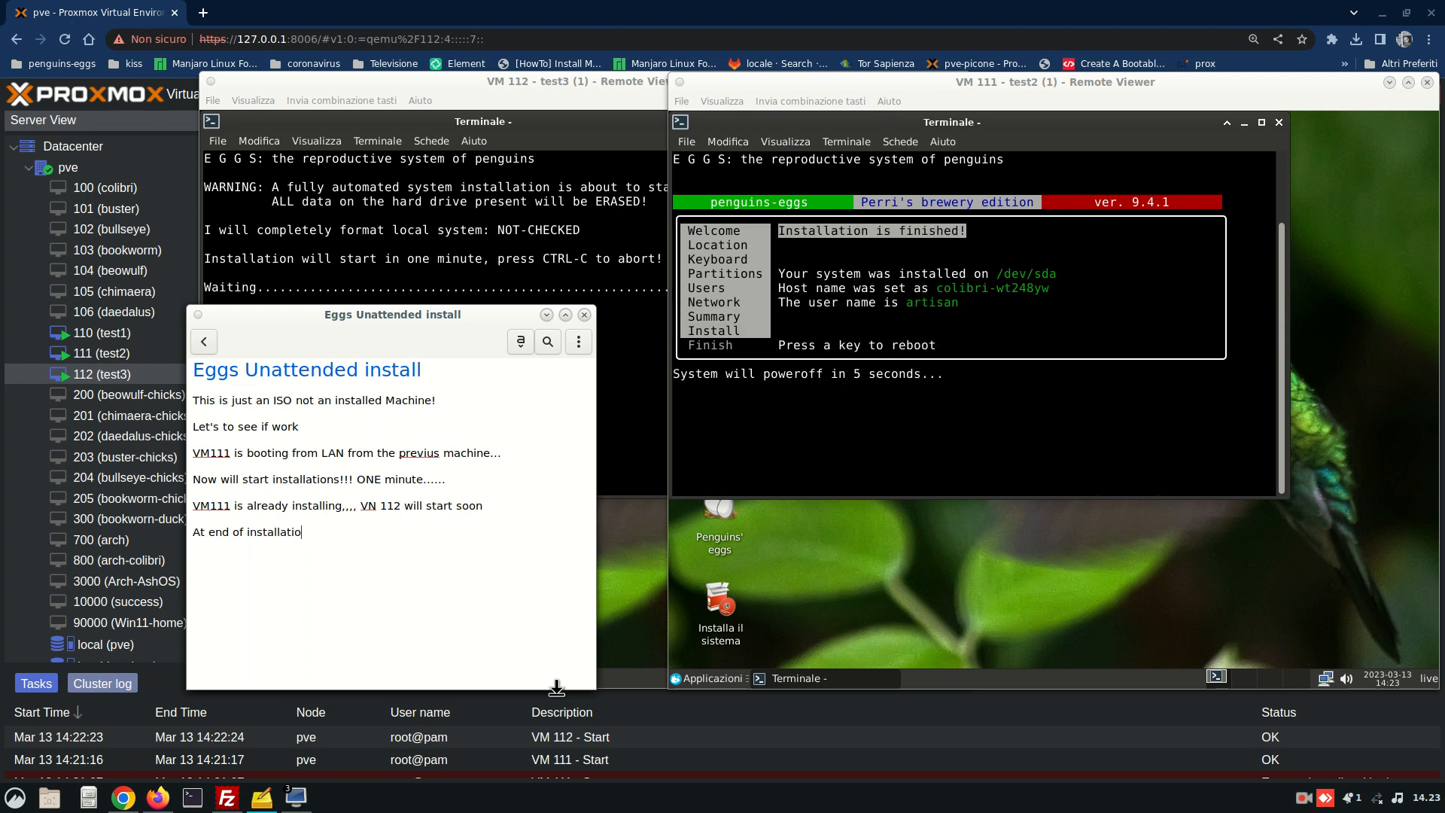
text(n machines will)
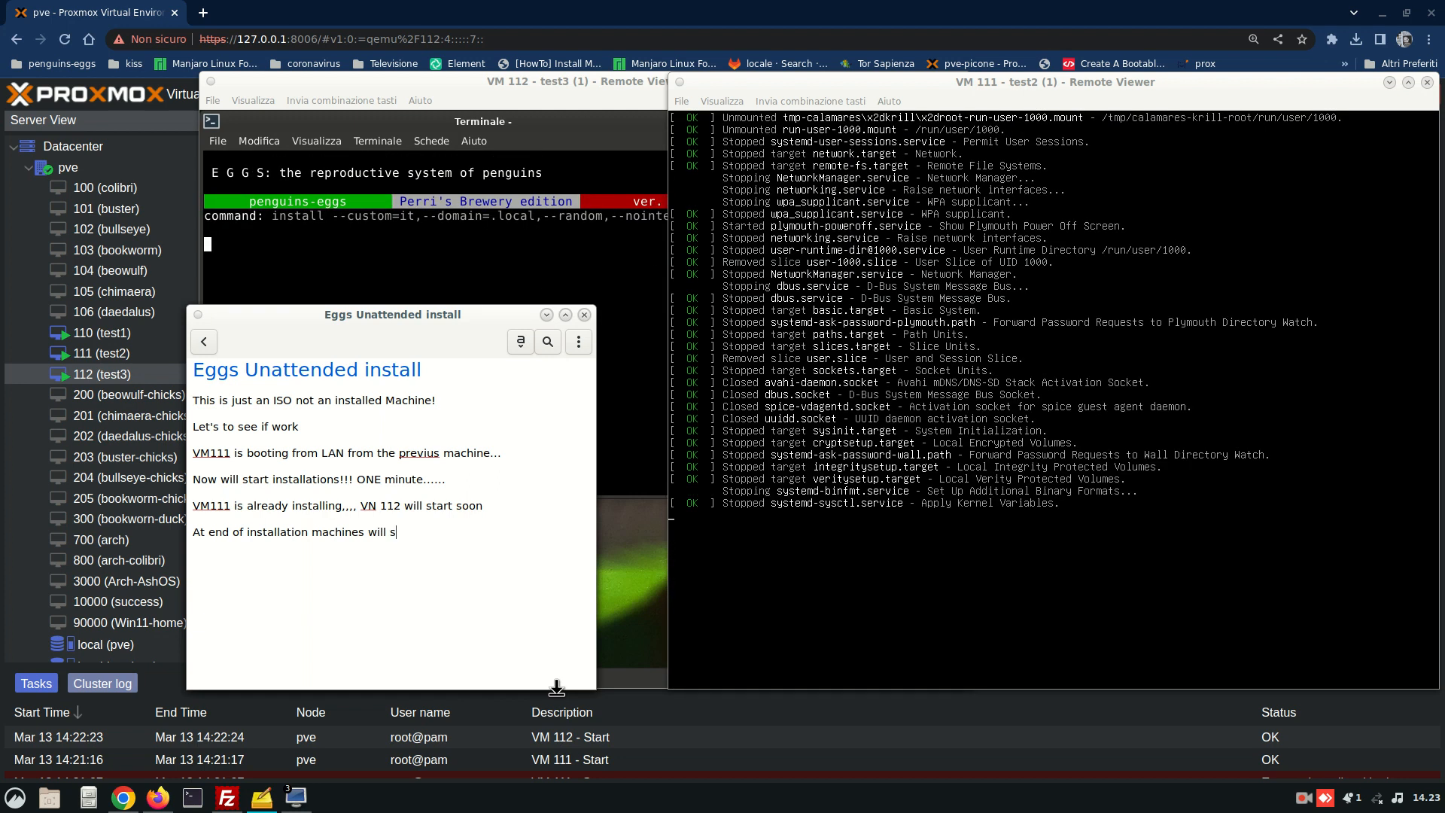
text( shutdown)
key(Return)
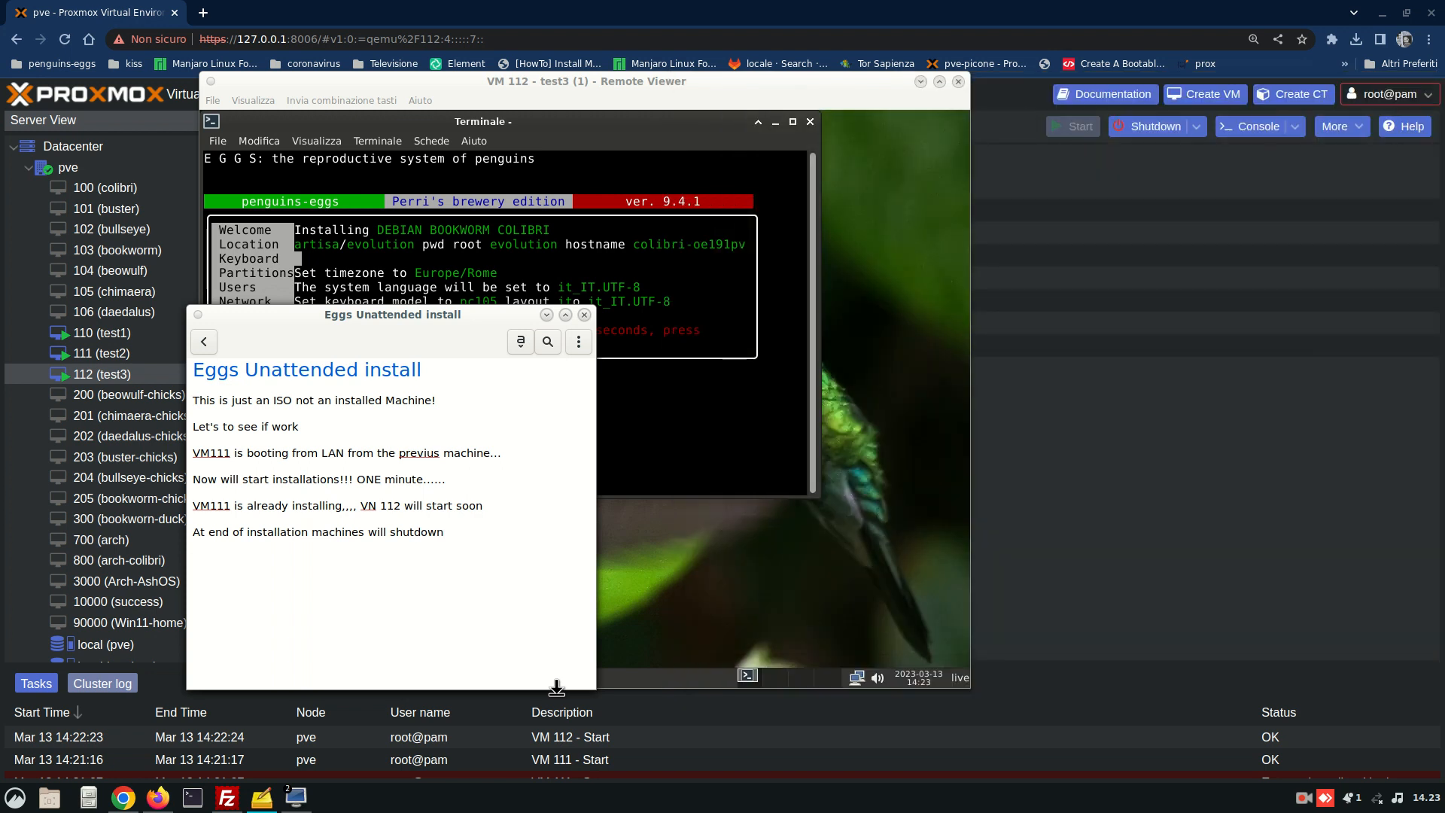
Move the note clear of the consoles and arrange the VM 110 and VM 112 viewers so both are visible
drag(417, 305, 1200, 175)
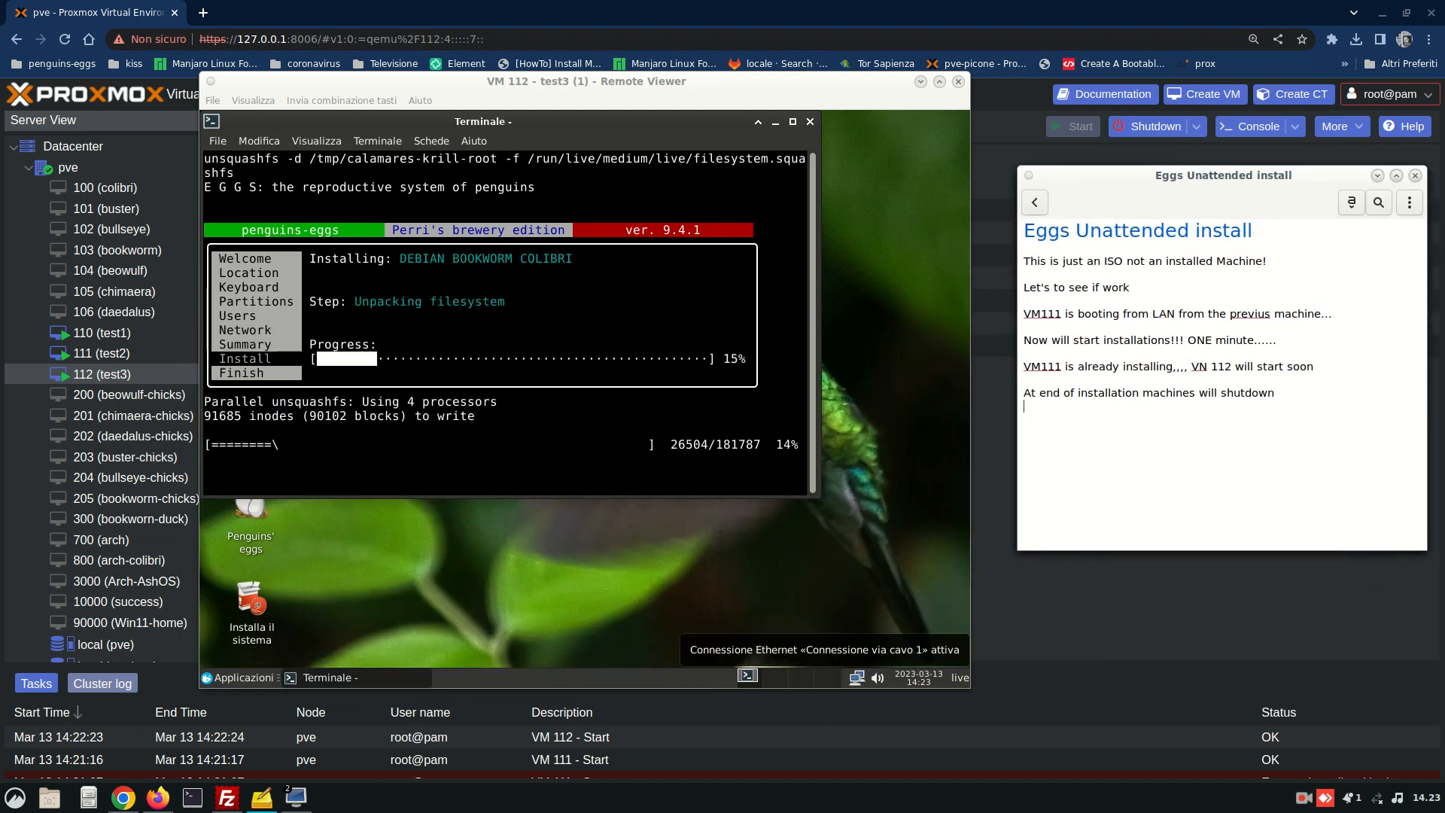
mouse_move(310, 804)
click(255, 763)
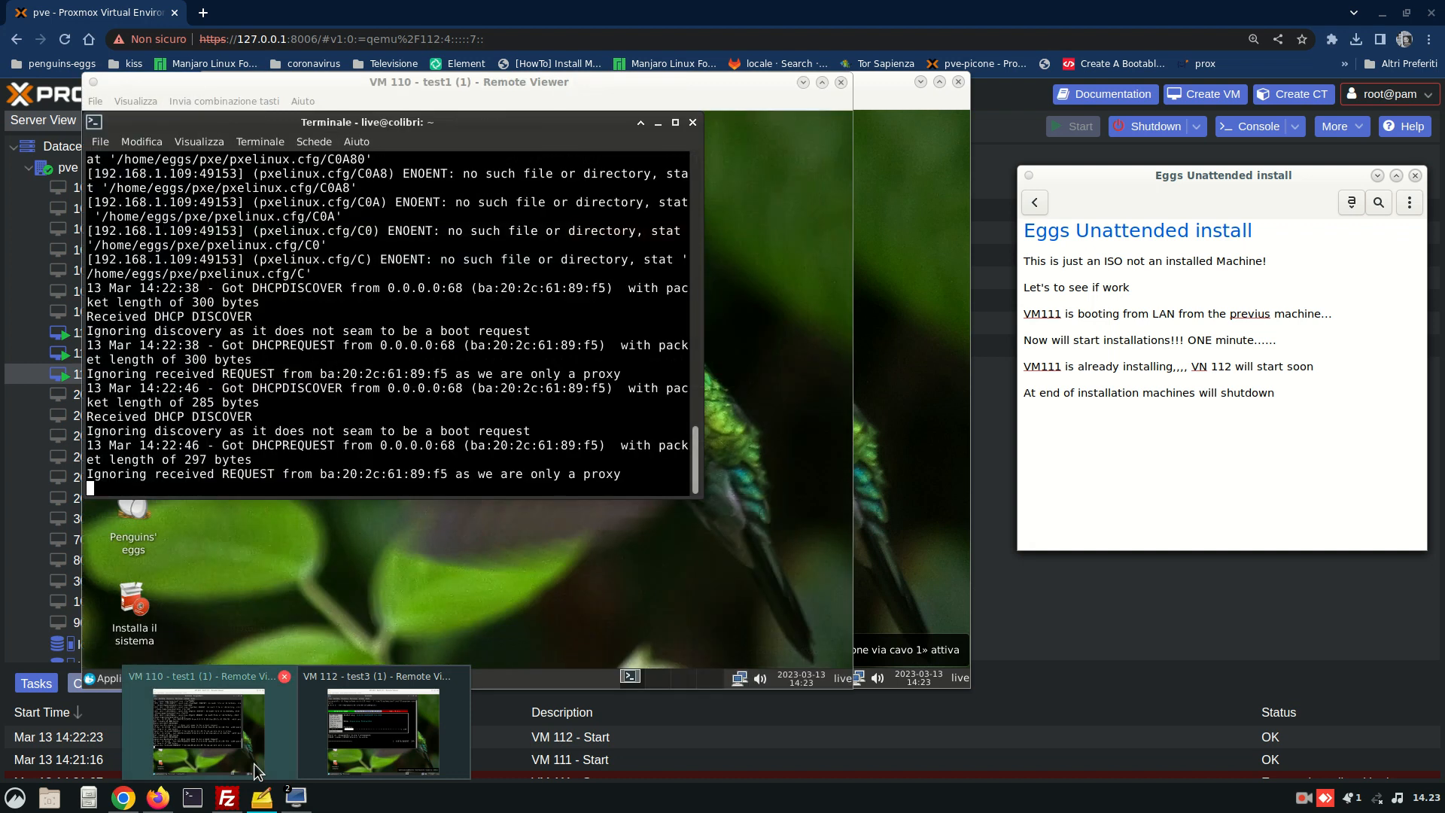
click(921, 298)
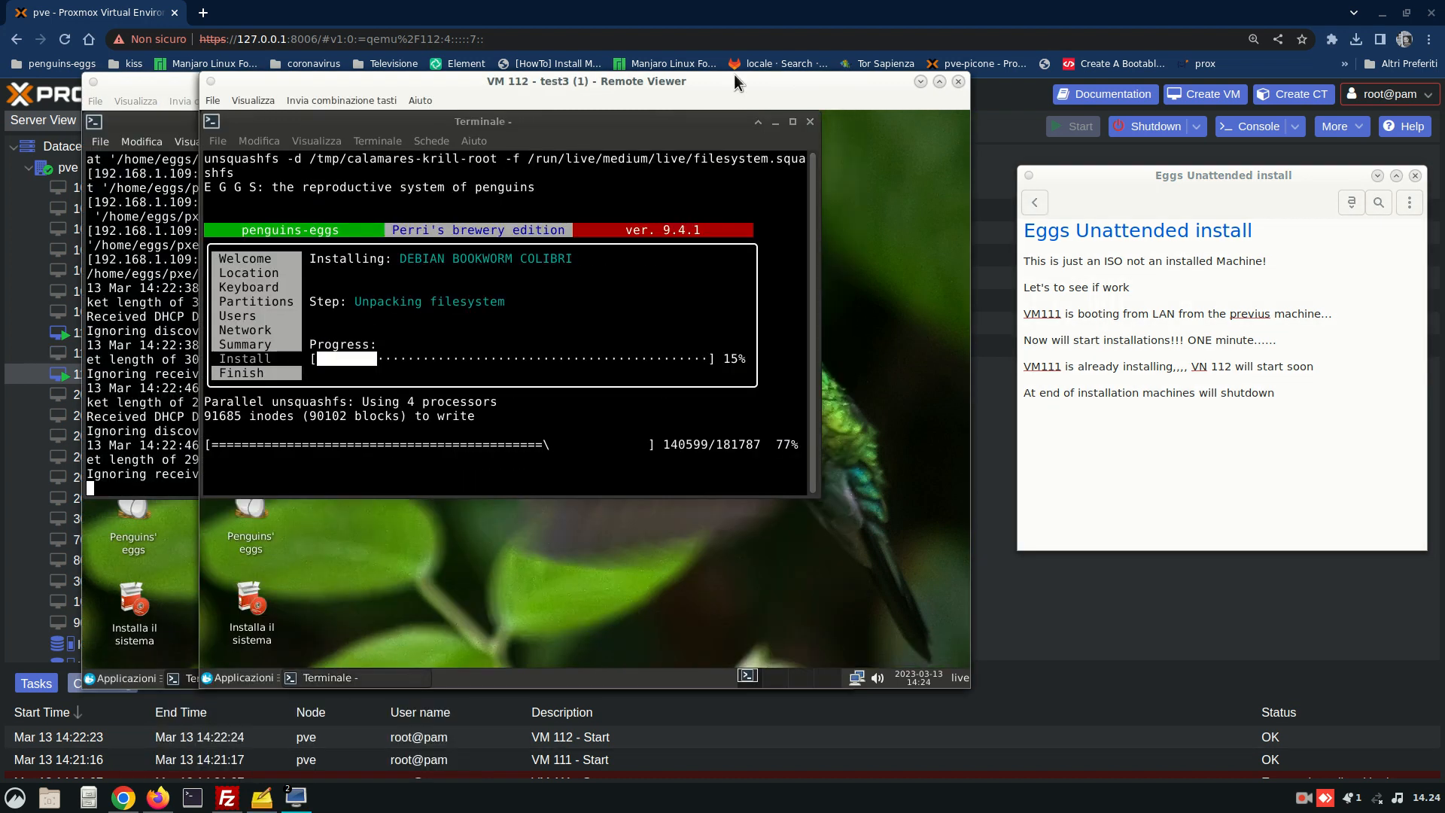
drag(733, 81, 824, 51)
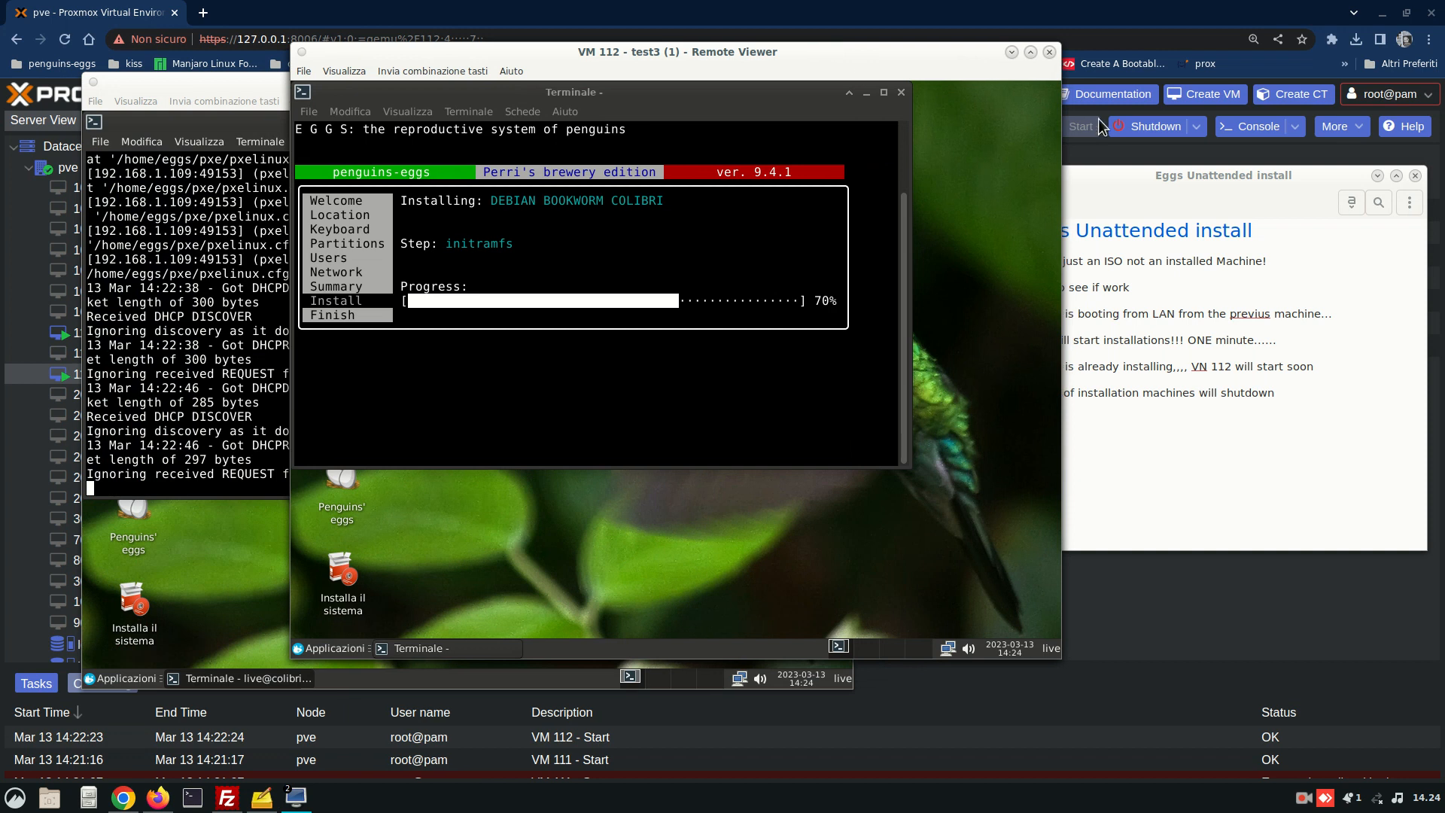
Add the line "We can start to clone our PXE server machine" to the Eggs Unattended install note
click(1180, 169)
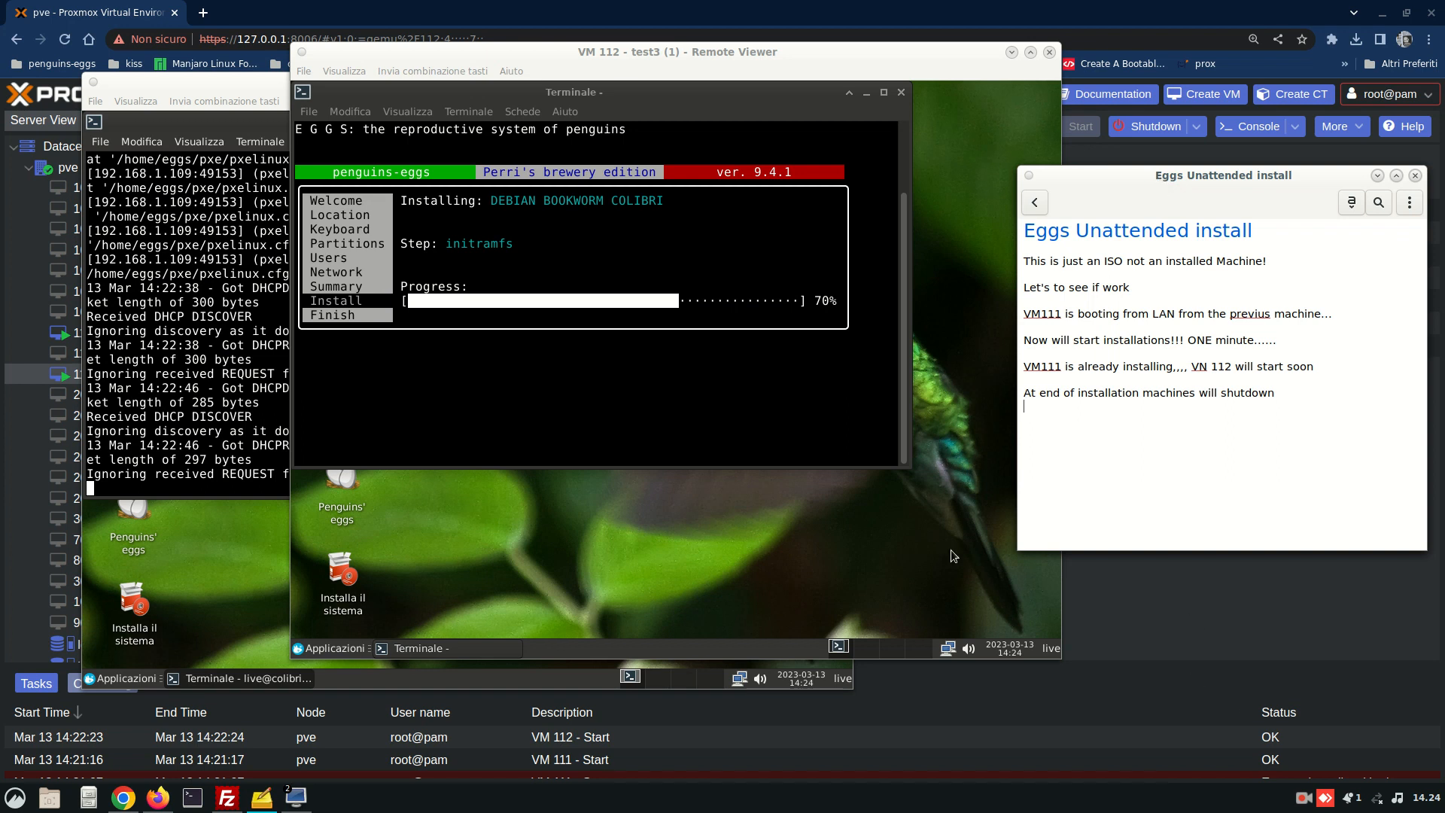
key(Return)
text(We can start to)
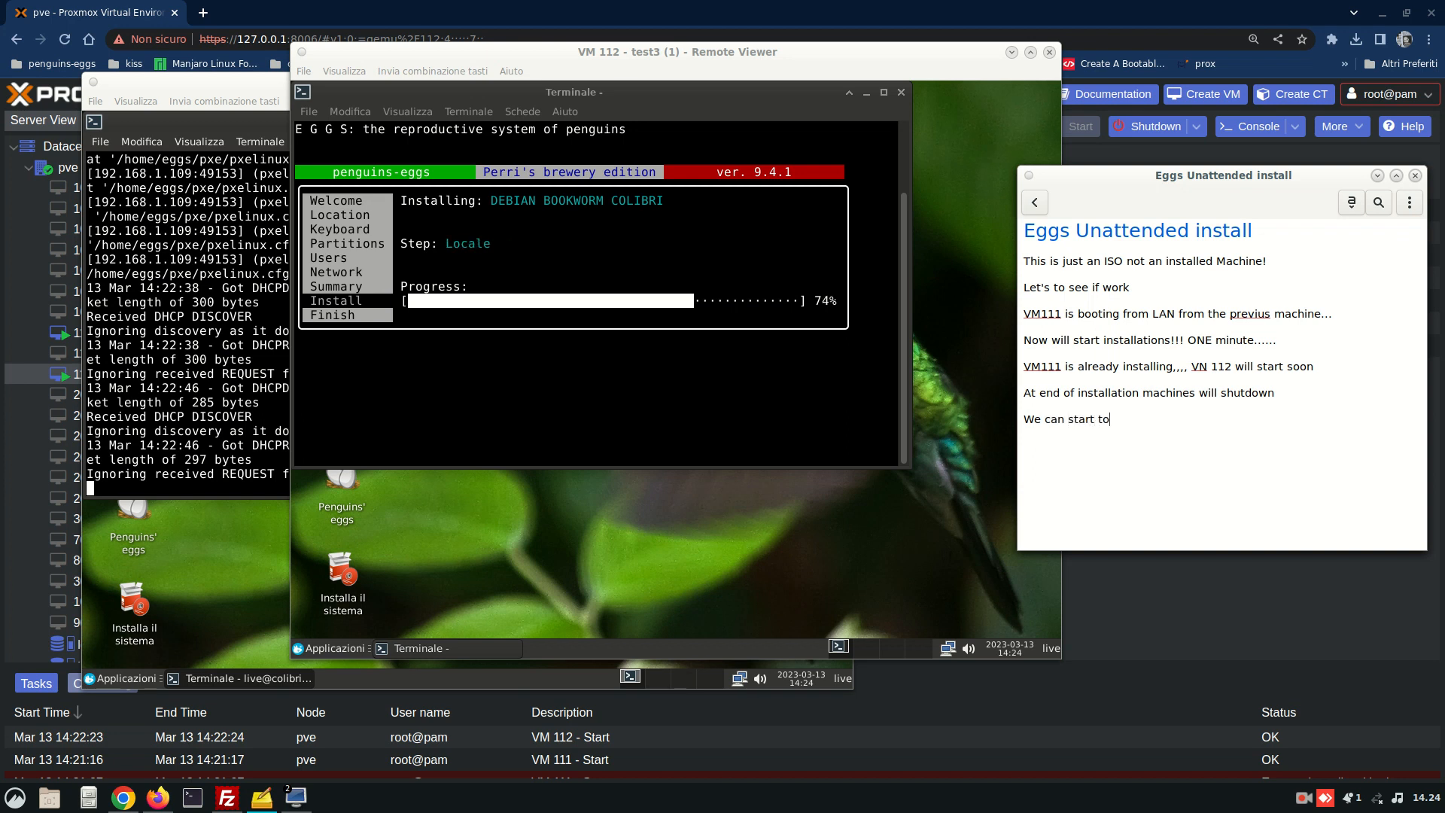
text( clone O)
key(BackSpace)
text(ou)
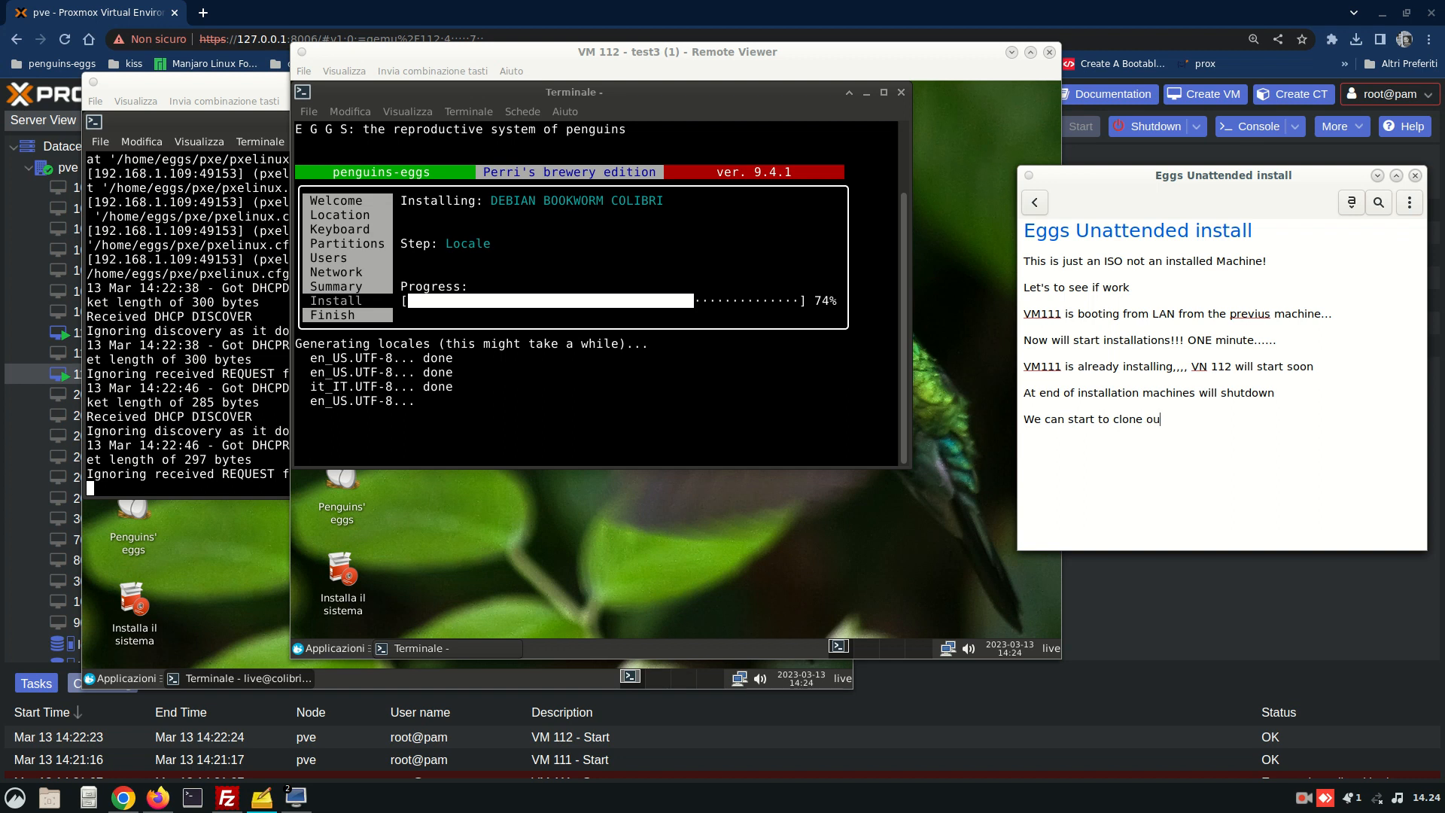
text(t)
key(BackSpace)
text(r PXE server machine)
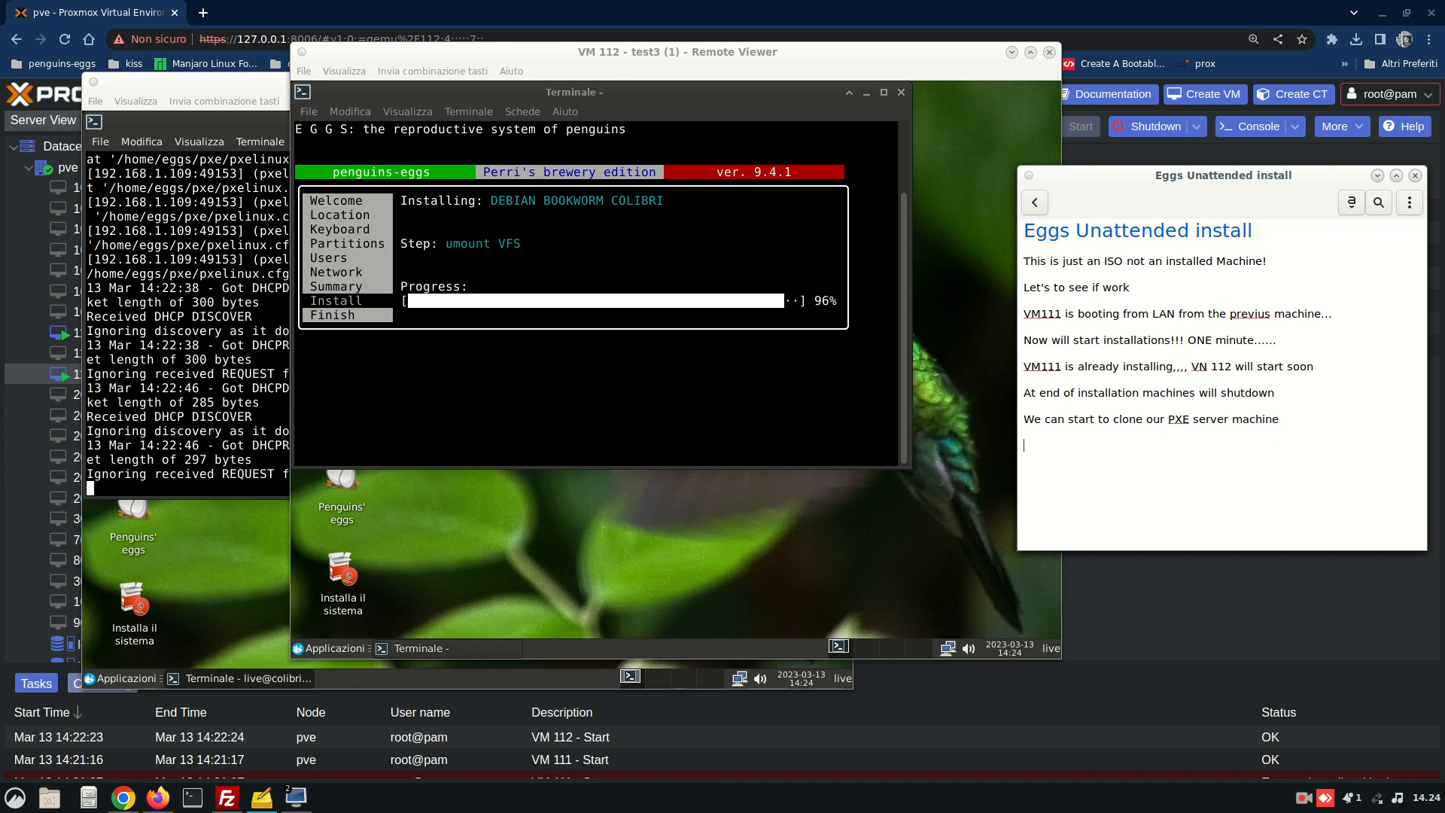
Stop the running PXE service in the VM 110 terminal and power the machine off with "sudo shutdown now"
click(139, 376)
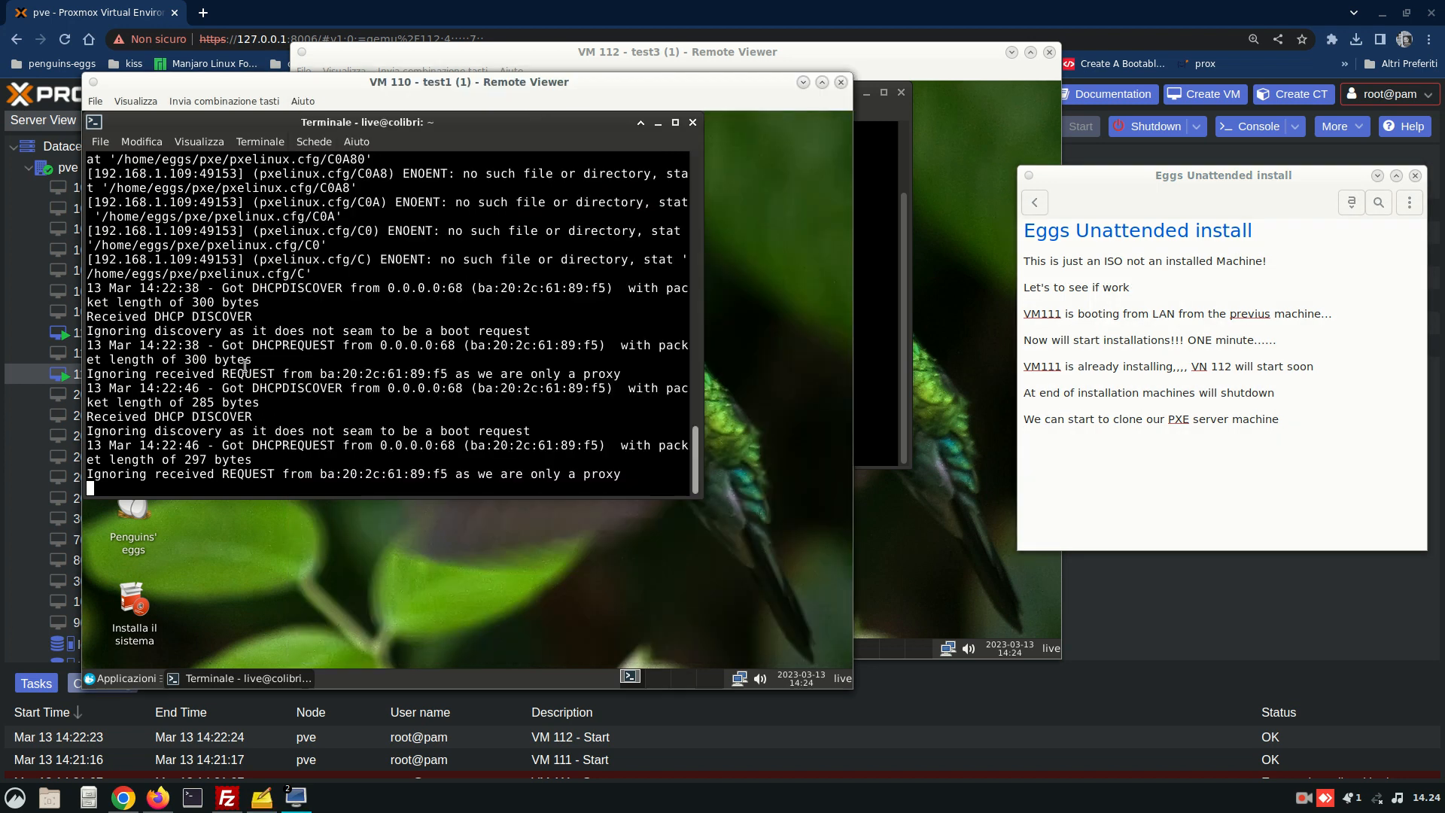
key(ctrl+c)
text(sudo shut)
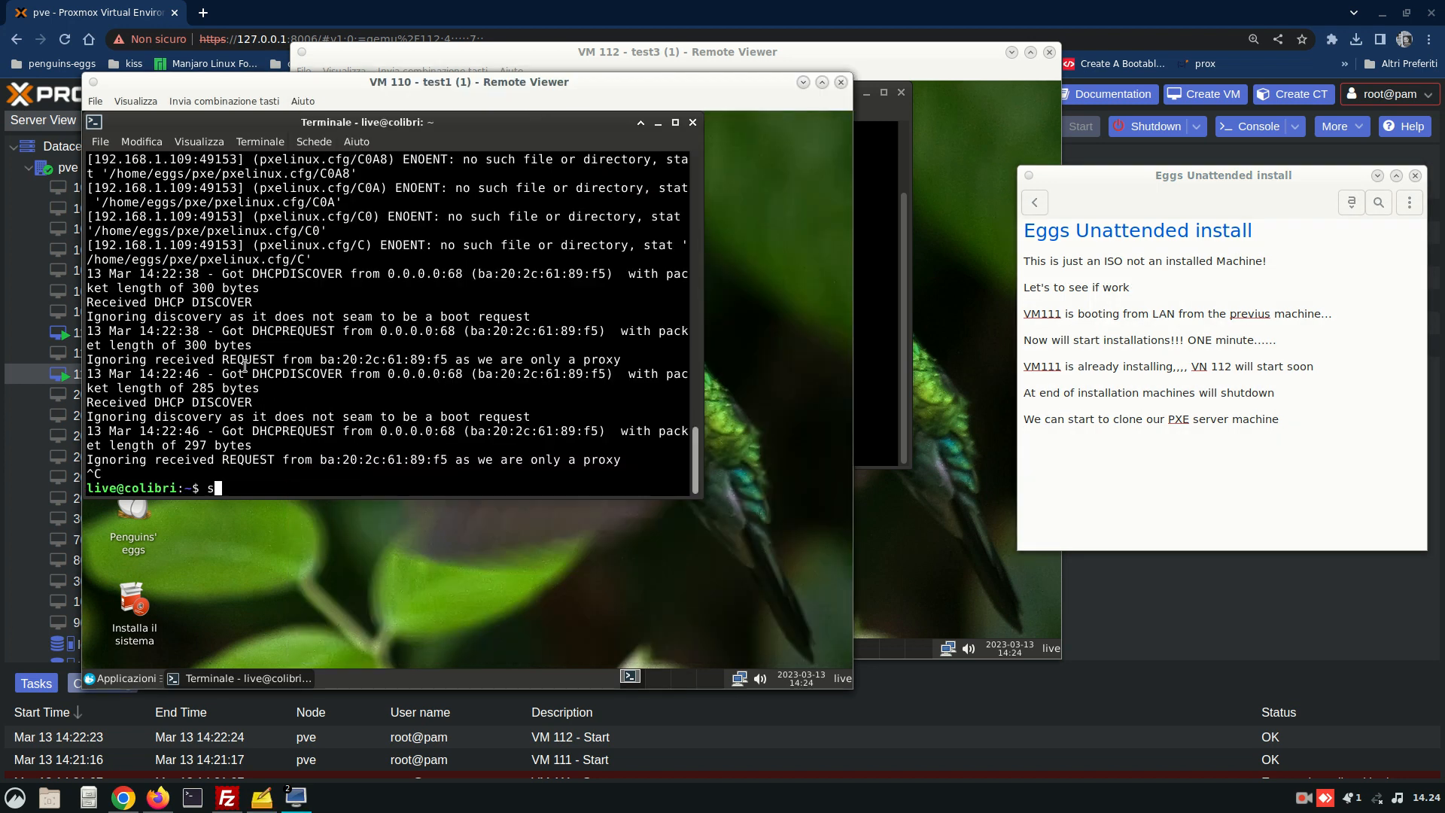
text(down now)
key(Return)
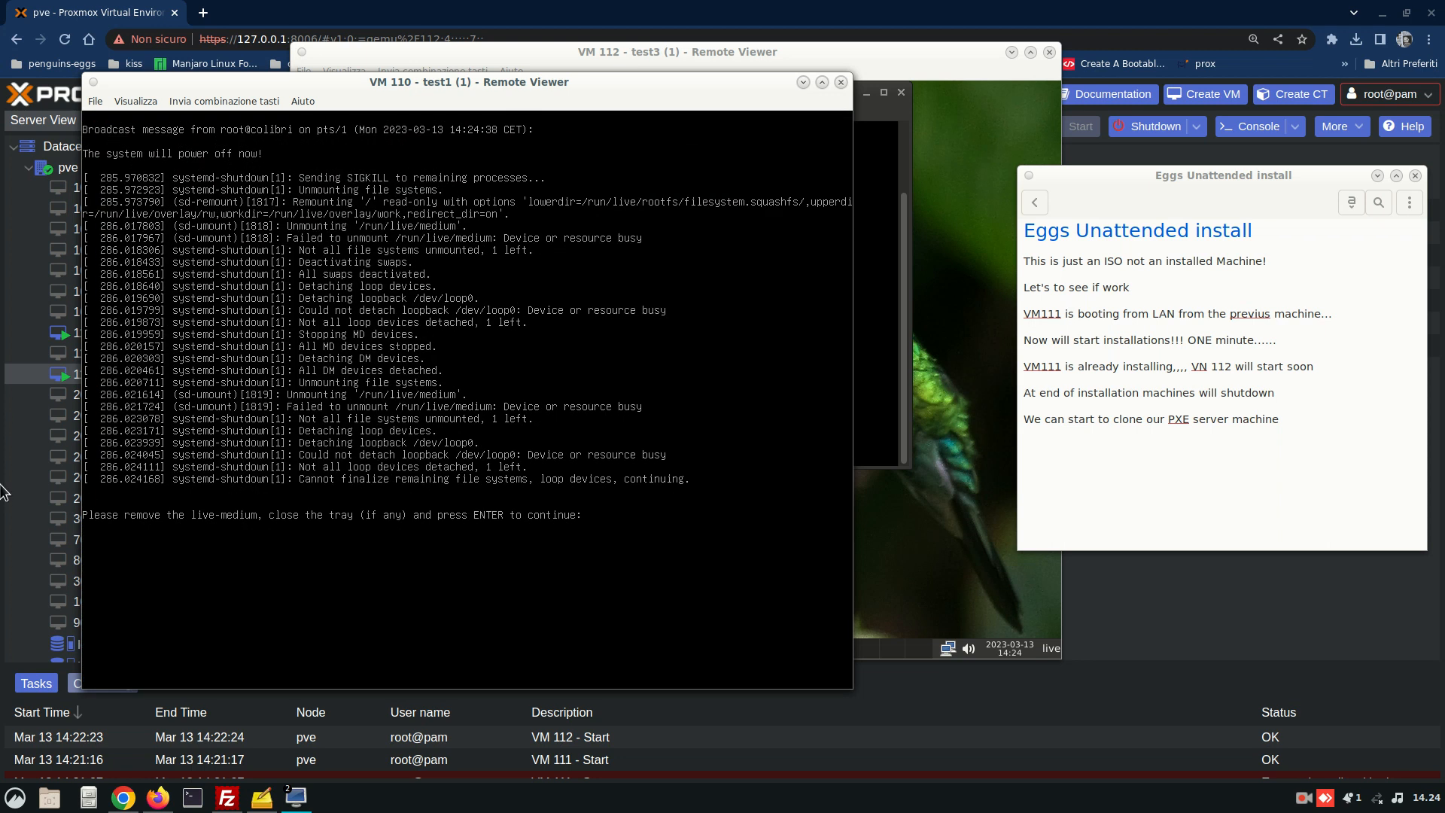
key(Return)
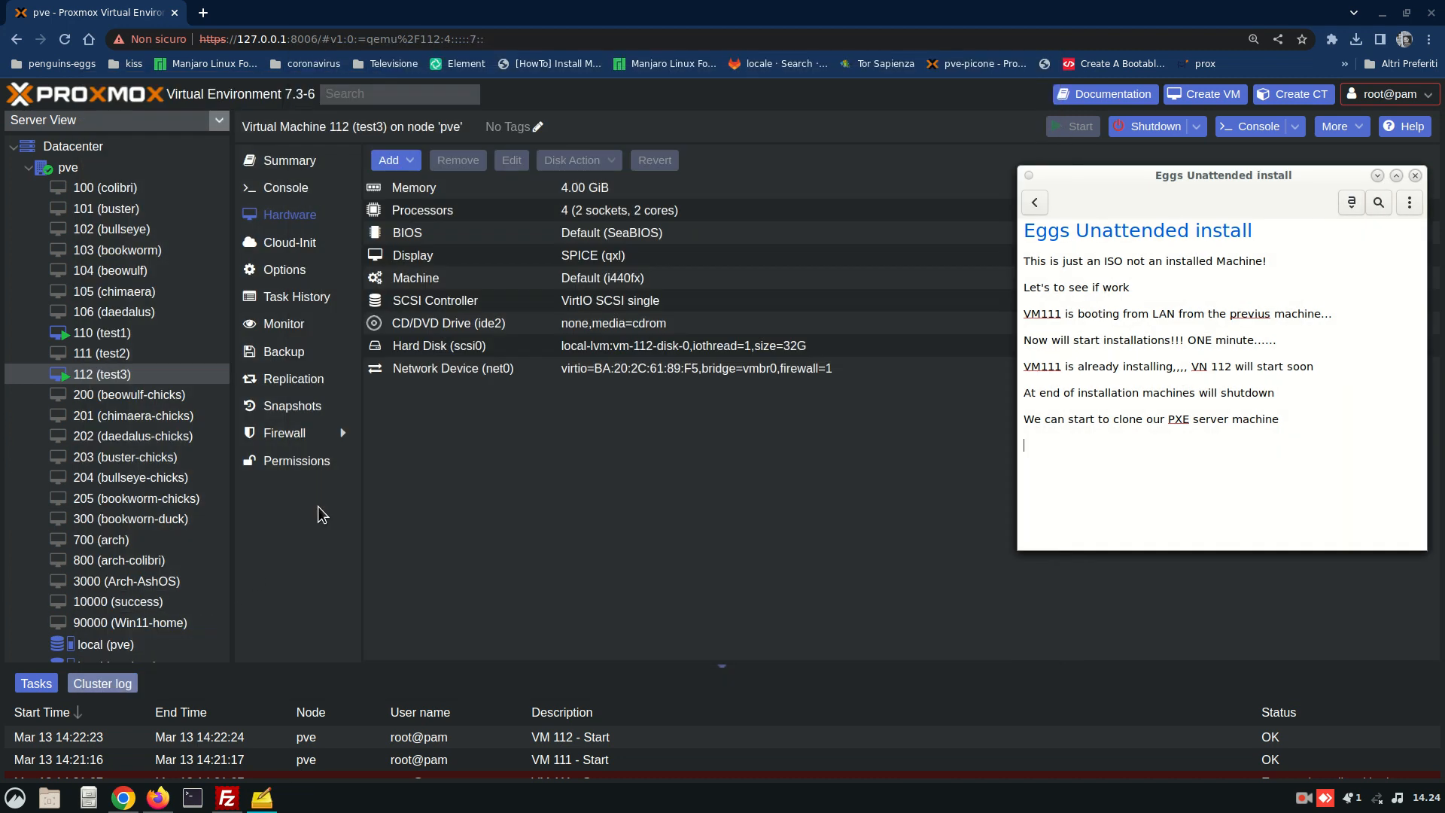
Add the line "OK, now we can start the new installed machines" to the note
text(OK, now we can start the ne)
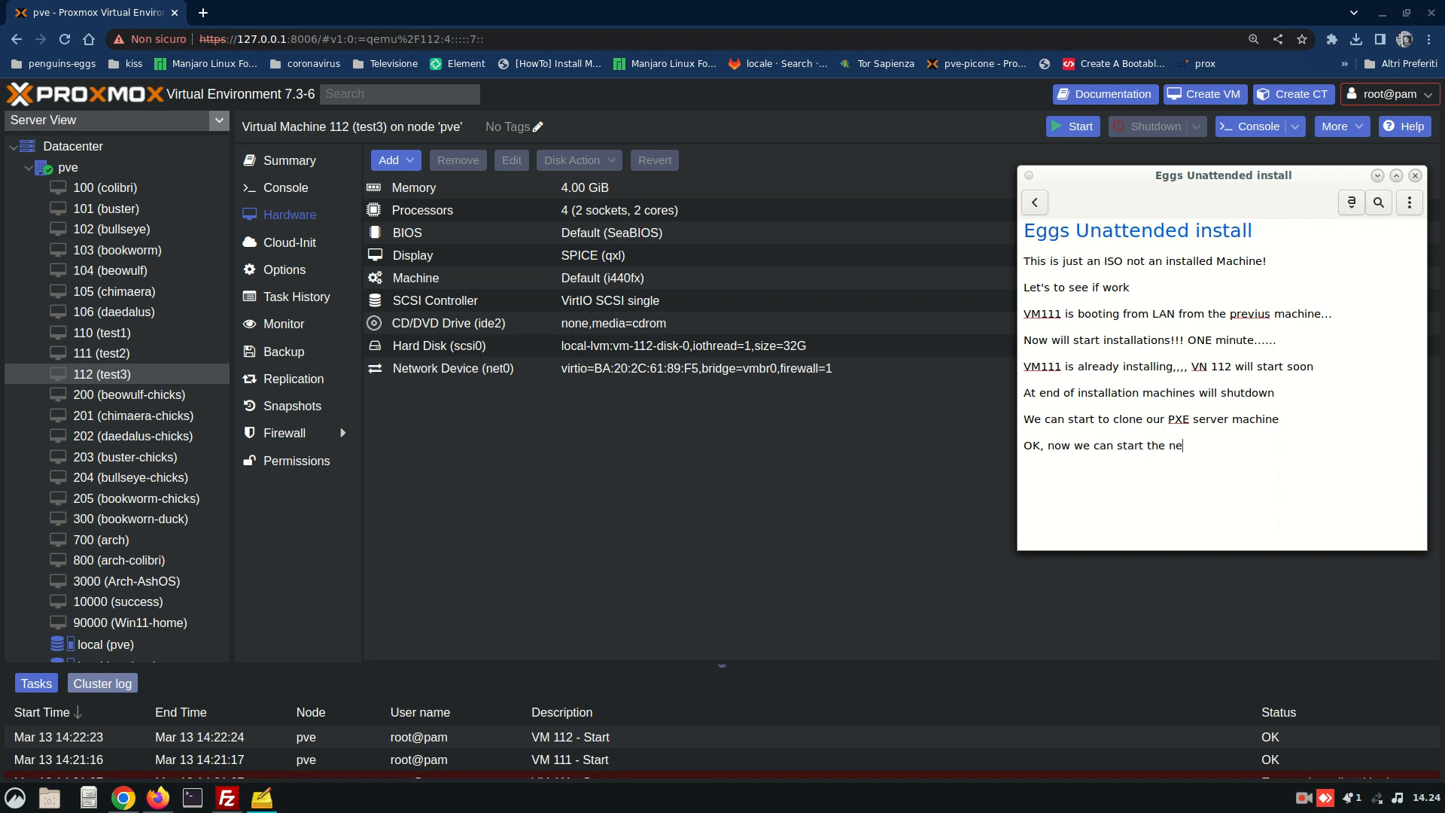
text(installed ma)
text(hc)
Start VMs 111 (test2) and 112 (test3) and check their running status
click(120, 355)
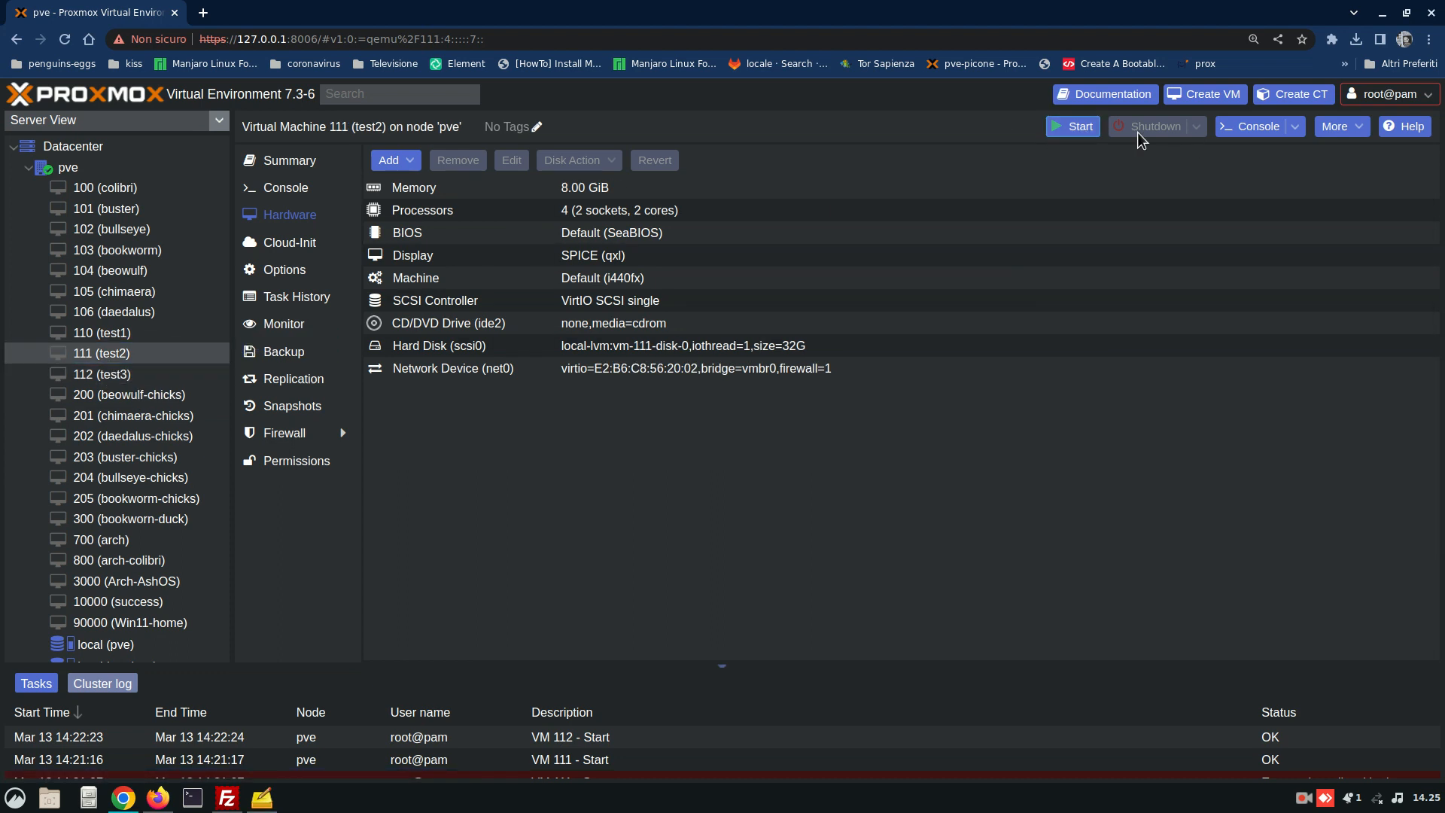
click(135, 374)
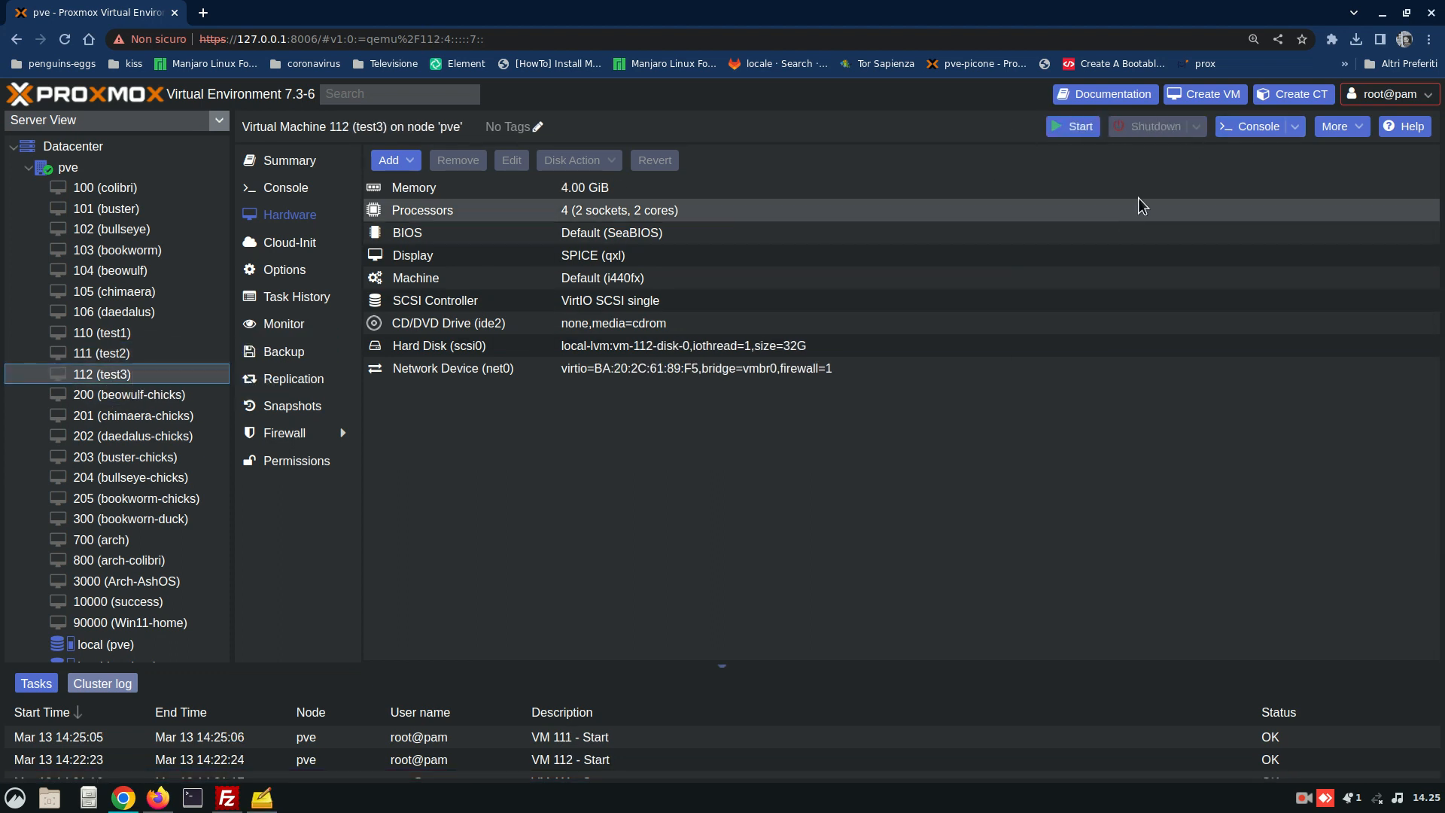
click(1072, 139)
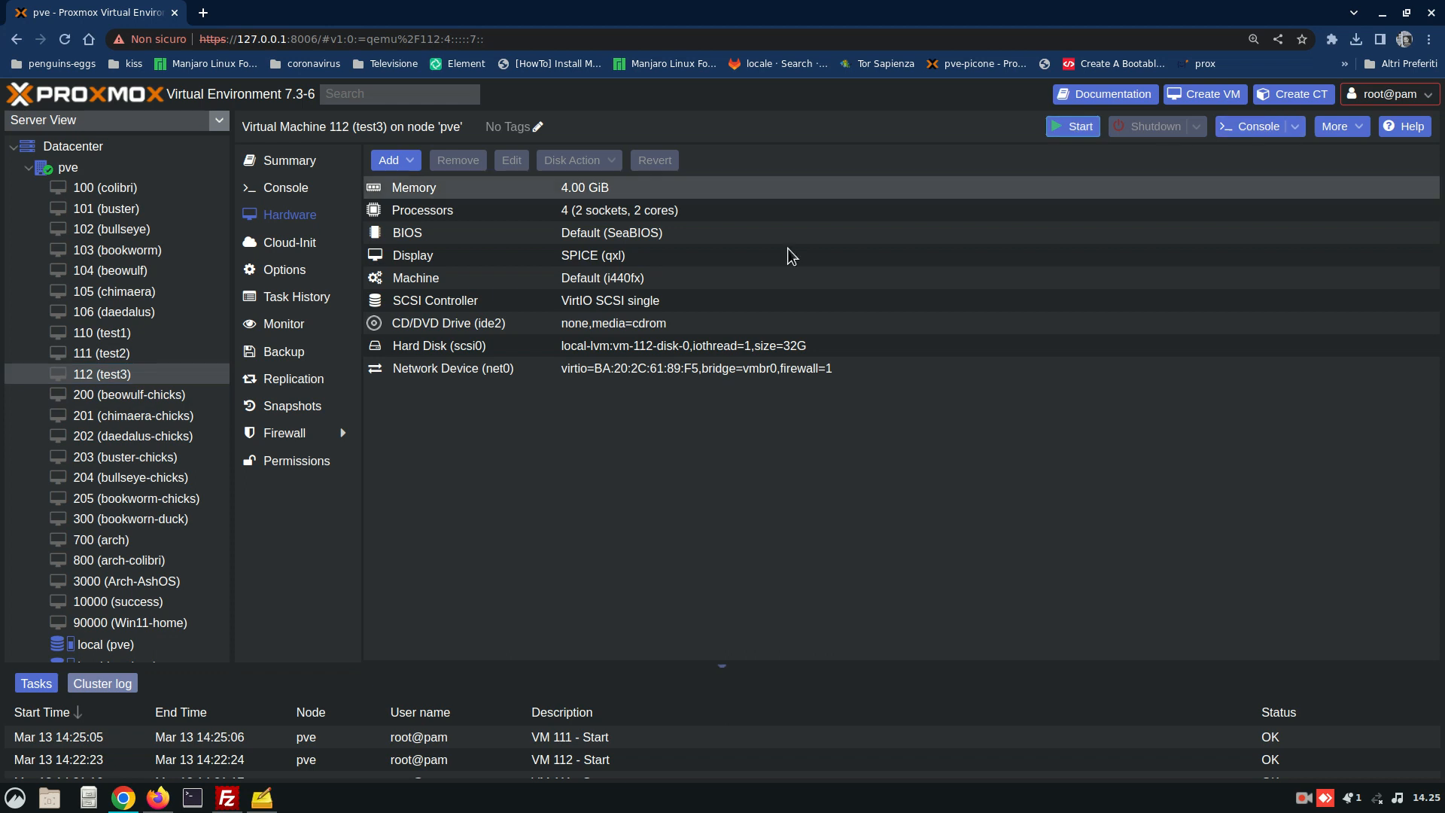
click(103, 356)
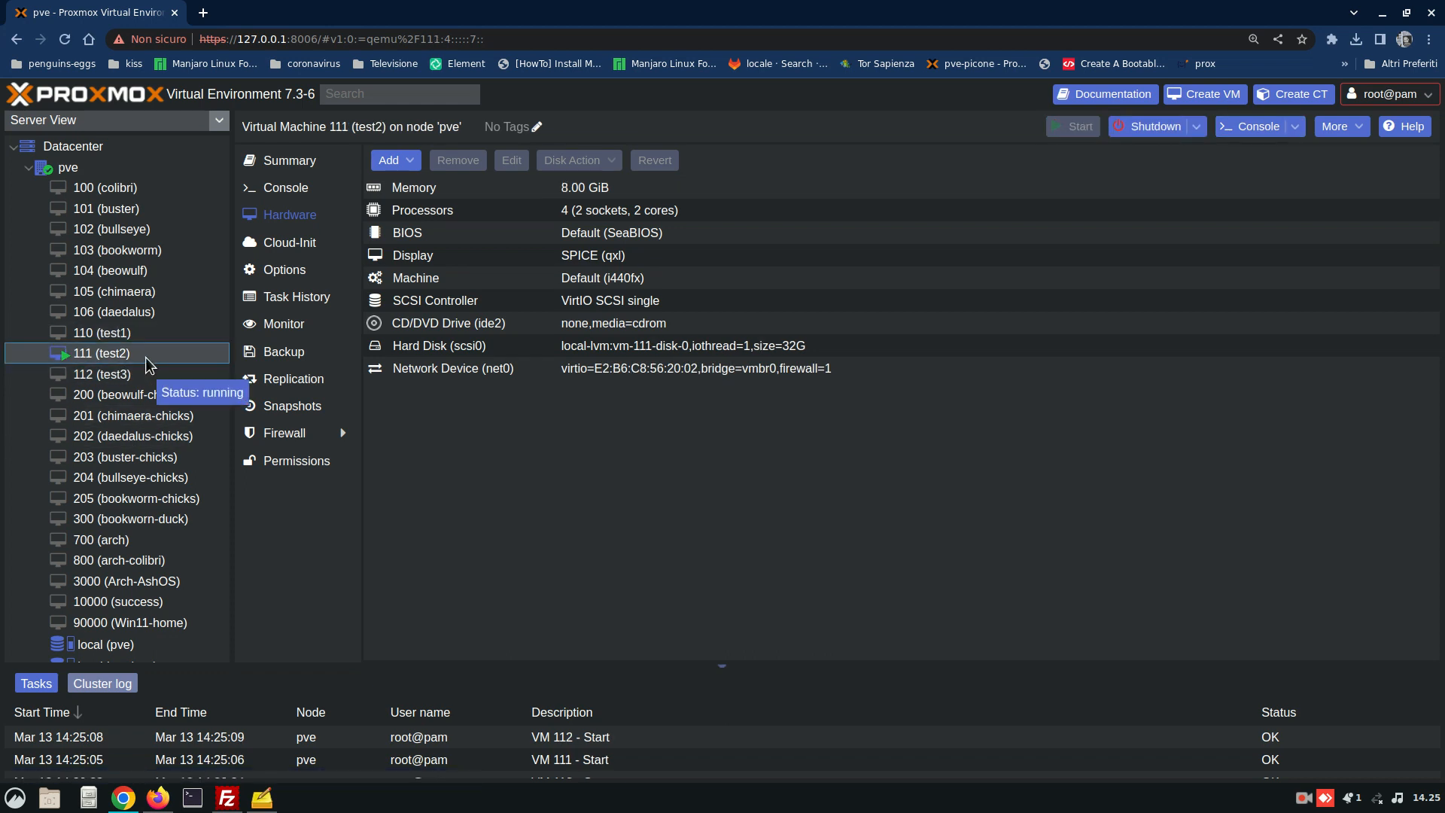
click(105, 375)
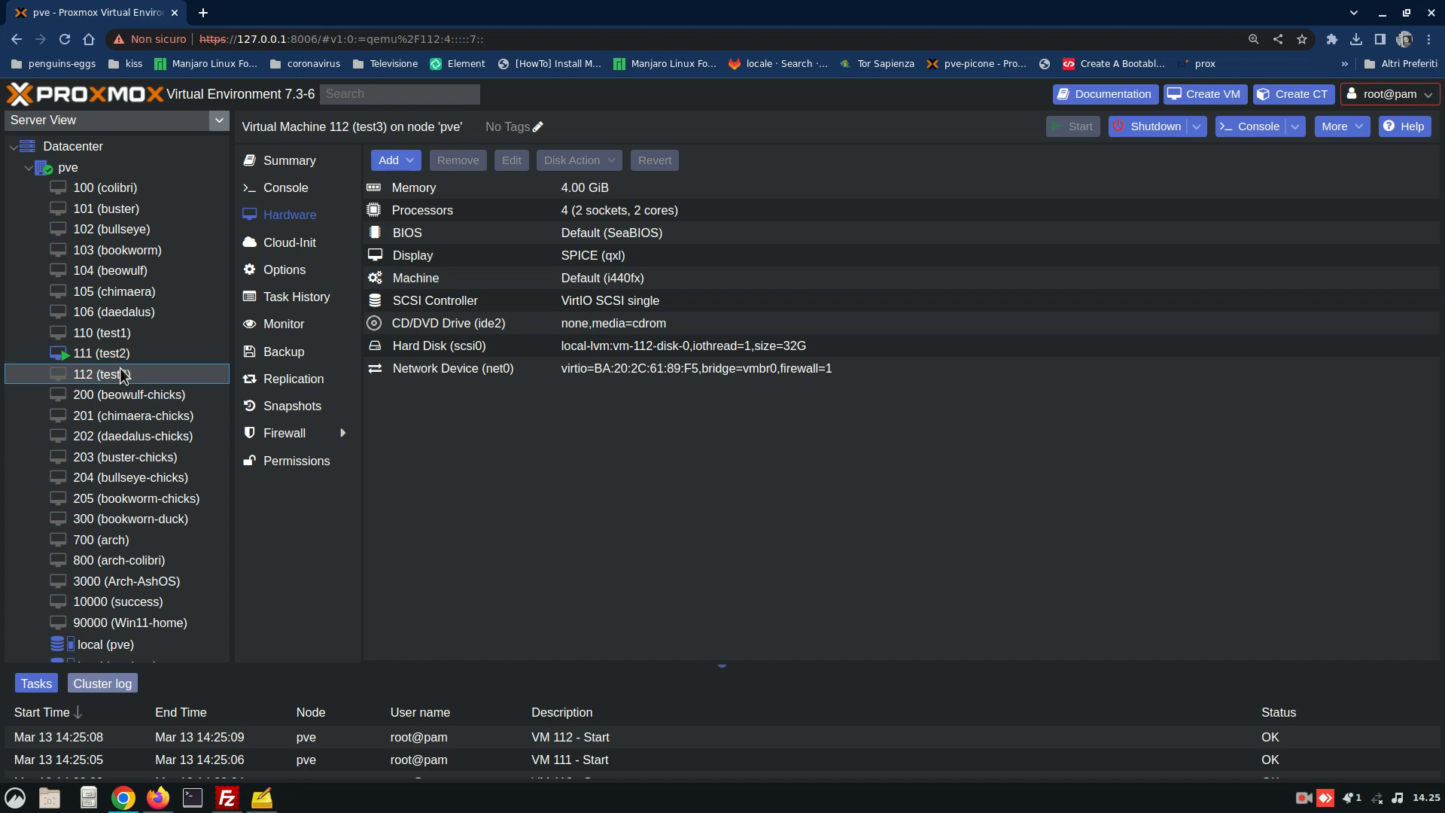
Open the VM 111 console in Remote Viewer and move it over the server tree
click(125, 355)
double_click(128, 358)
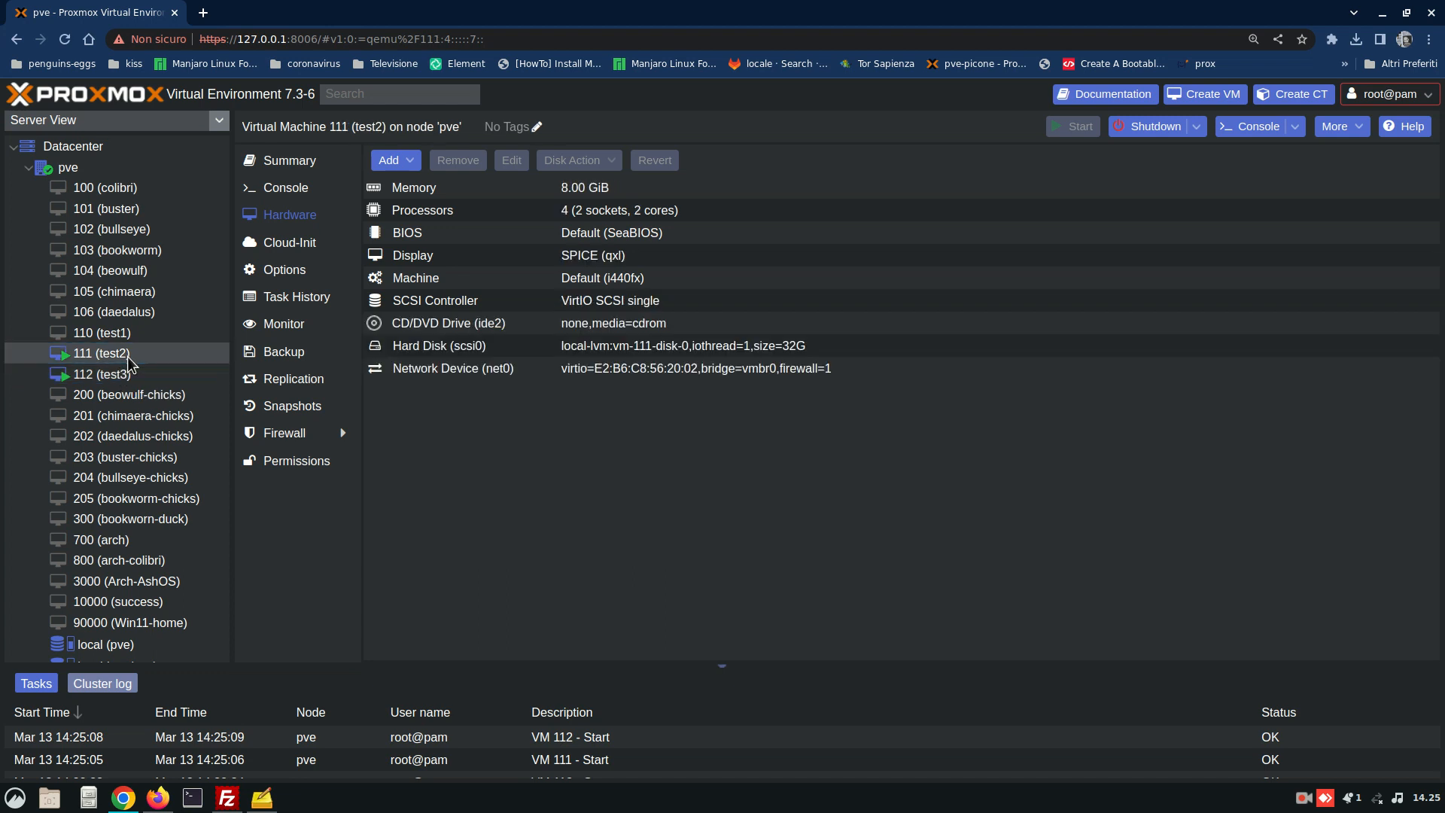
click(1202, 101)
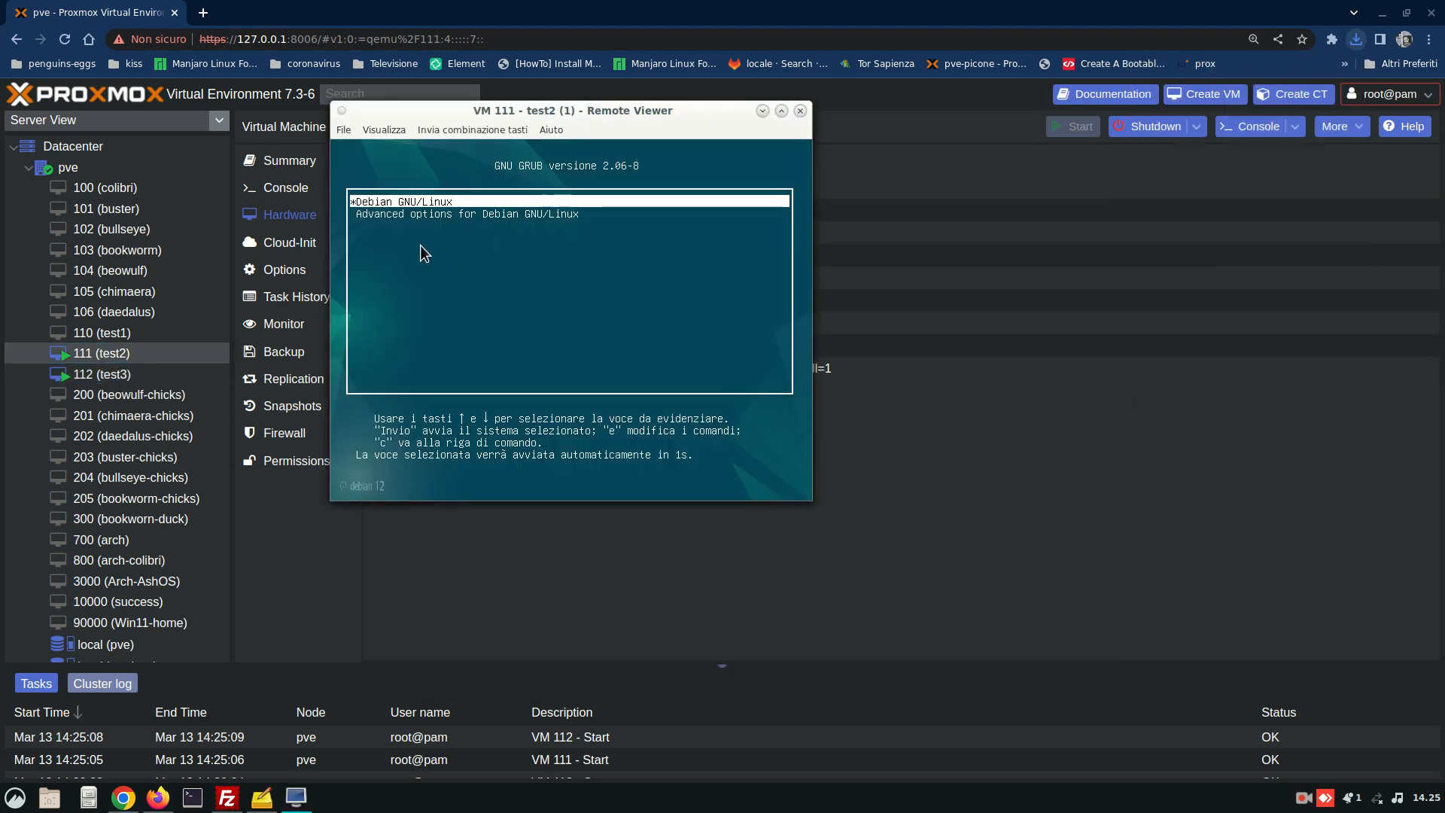
drag(635, 111, 382, 104)
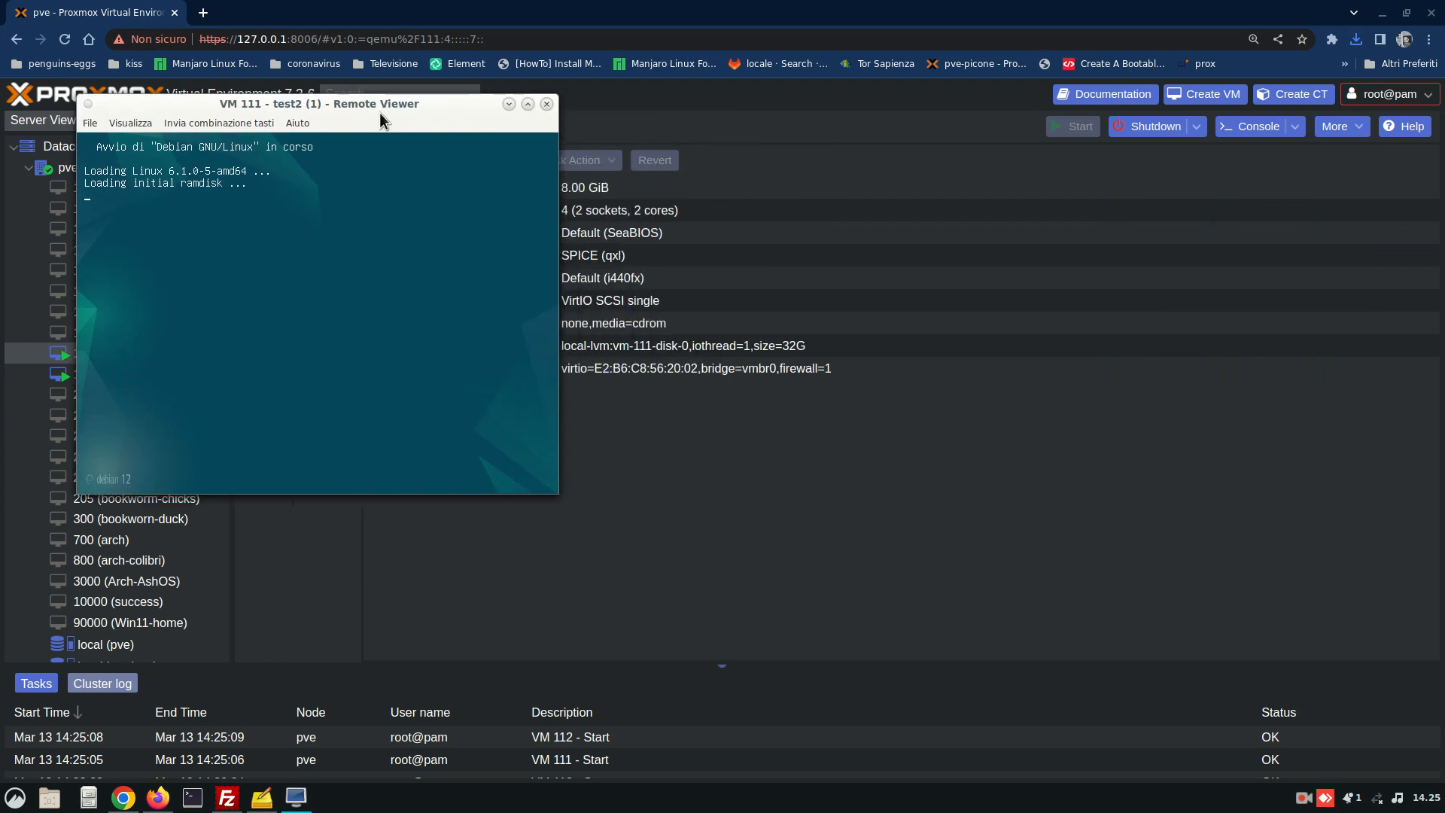
Open the VM 112 console, move it away from the server tree, and bring the VM 111 viewer back into view
click(53, 379)
double_click(53, 379)
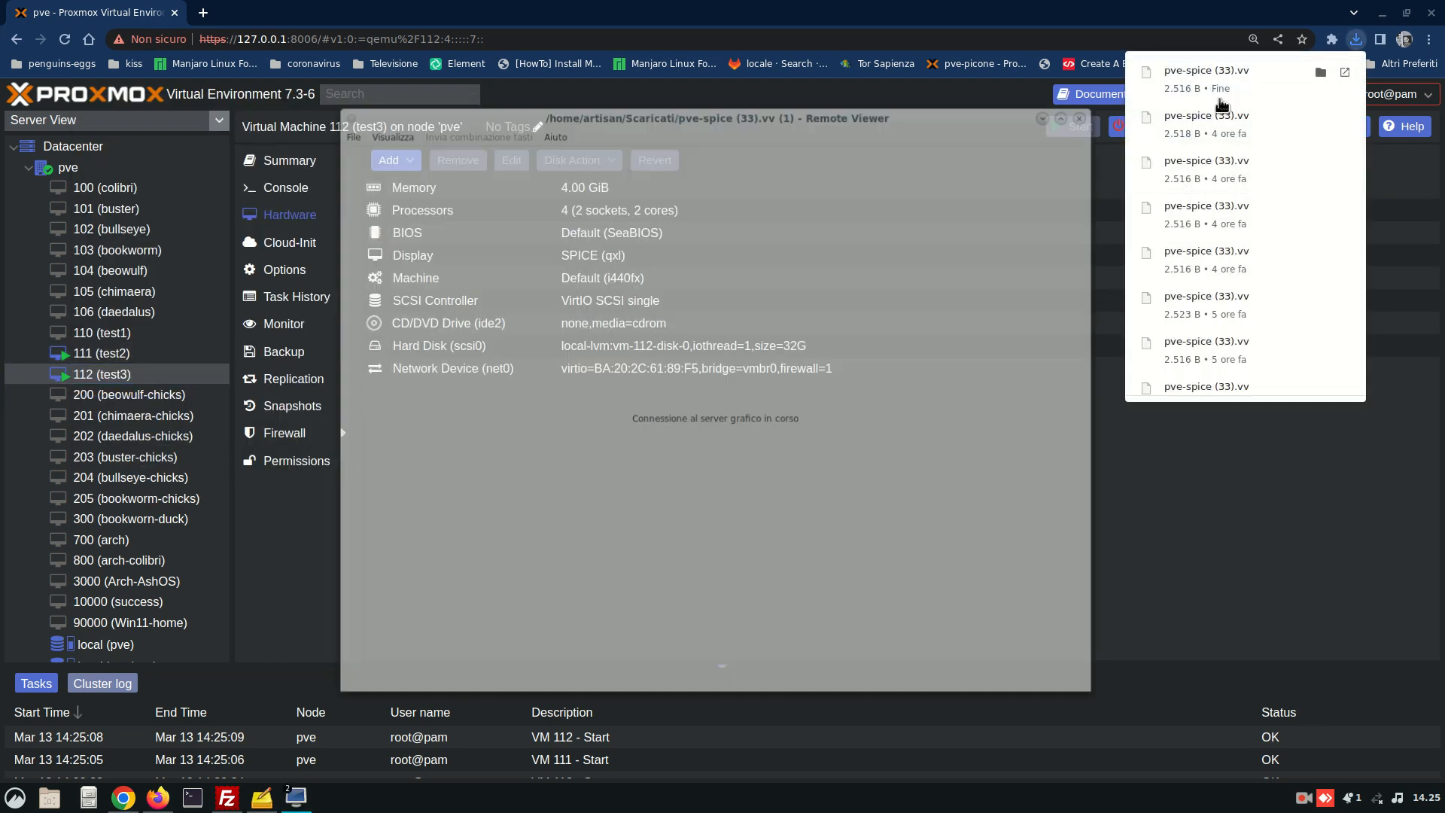
click(1219, 97)
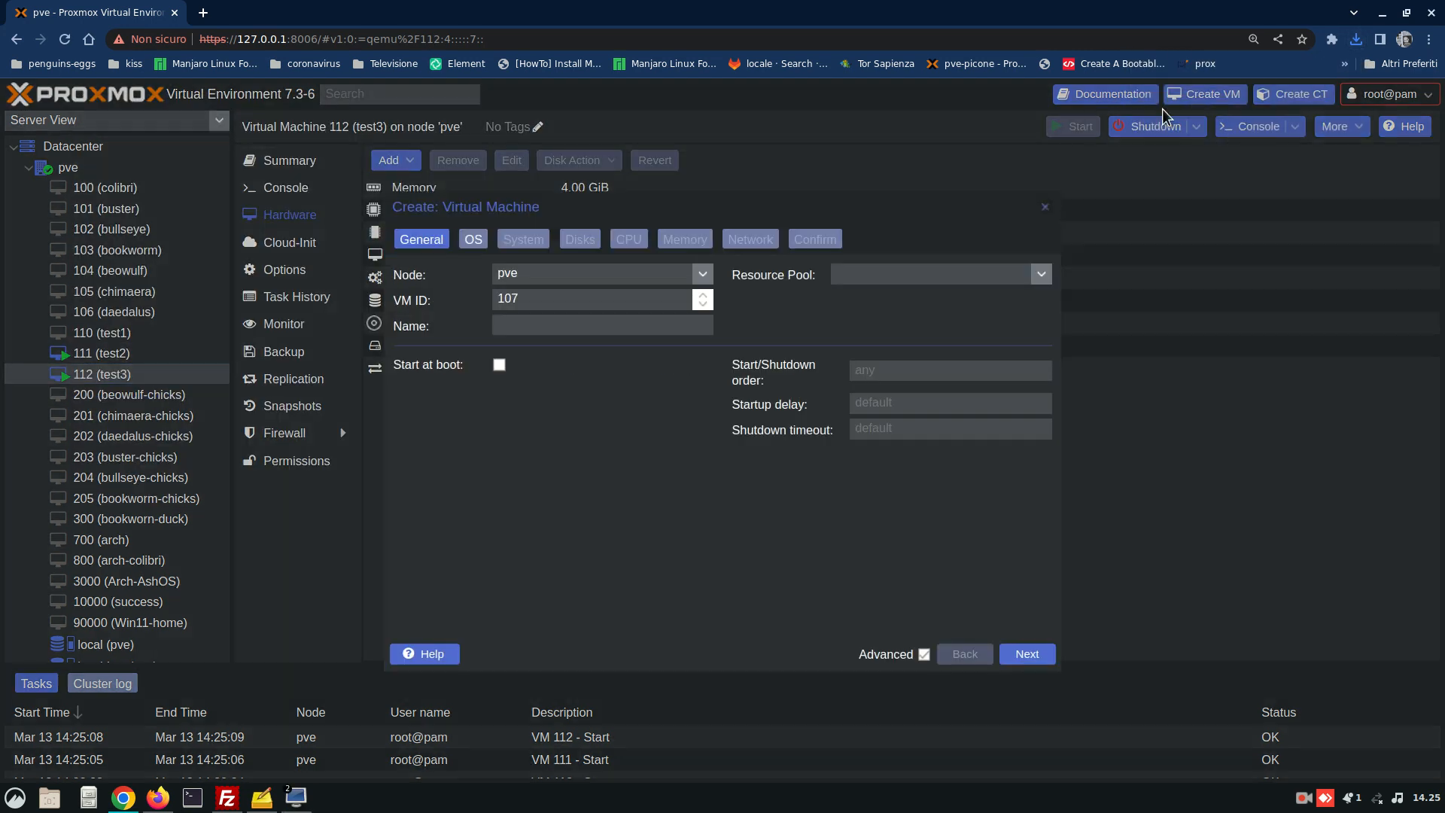
key(Escape)
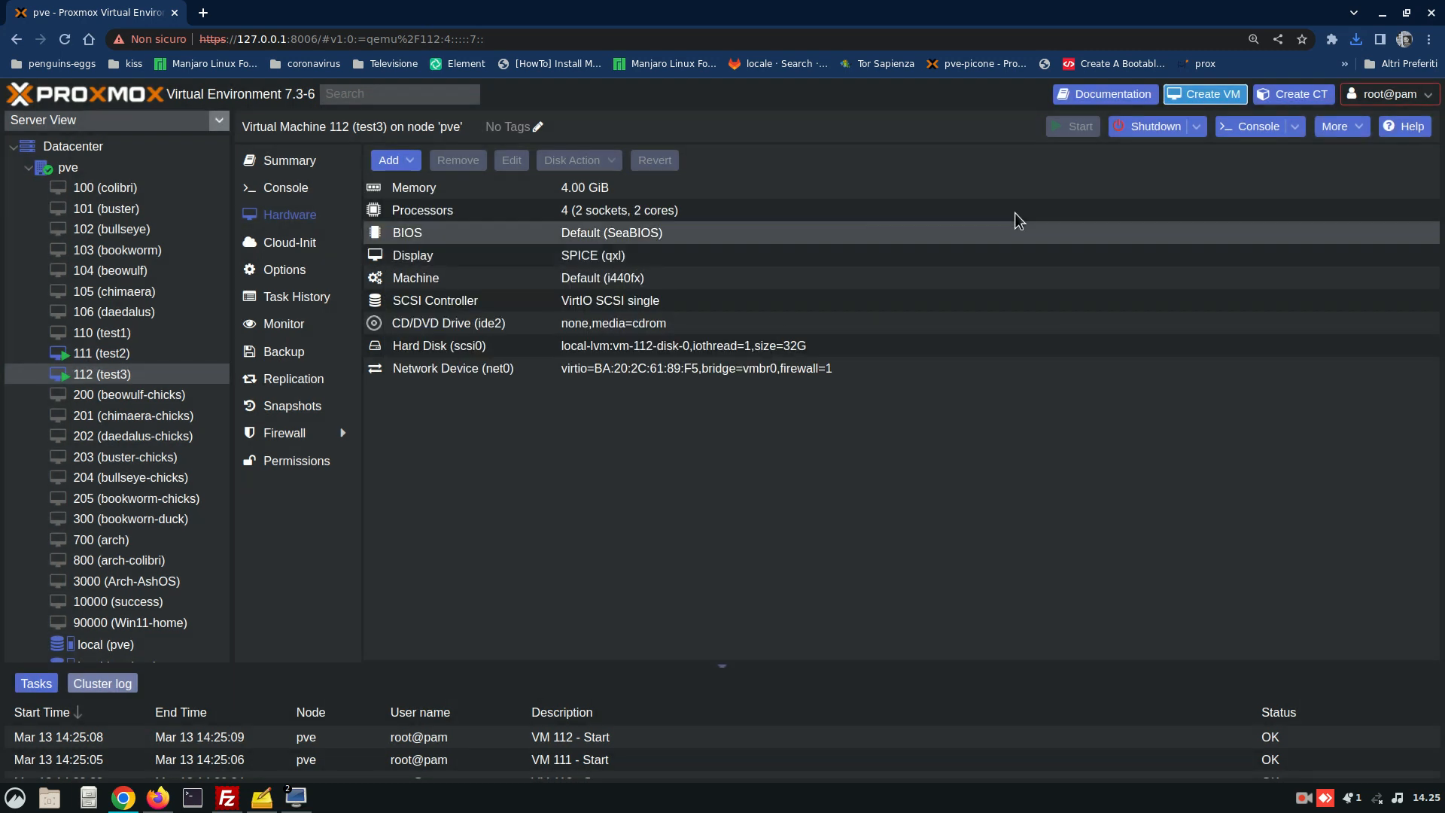
double_click(138, 381)
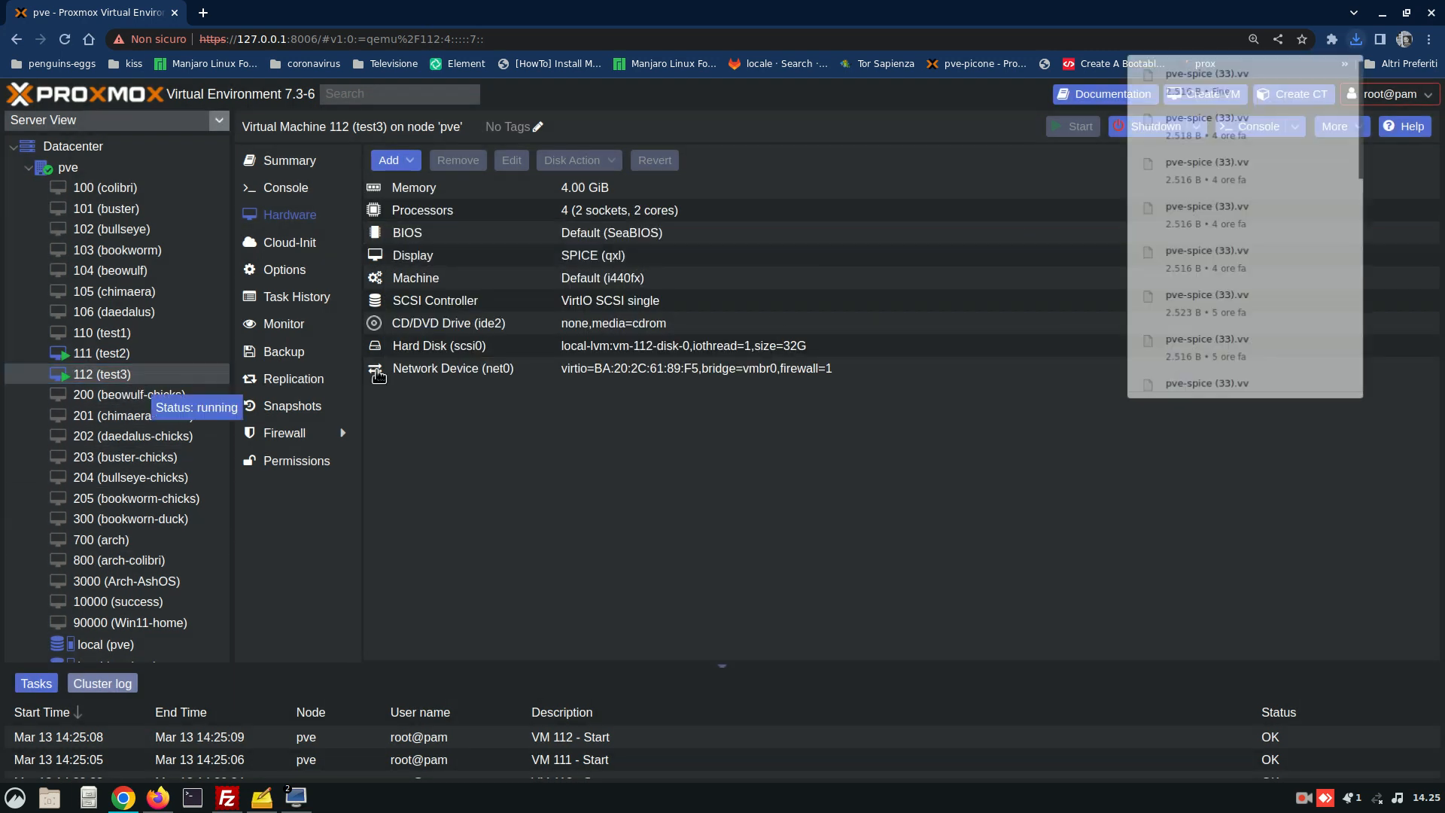
click(1204, 97)
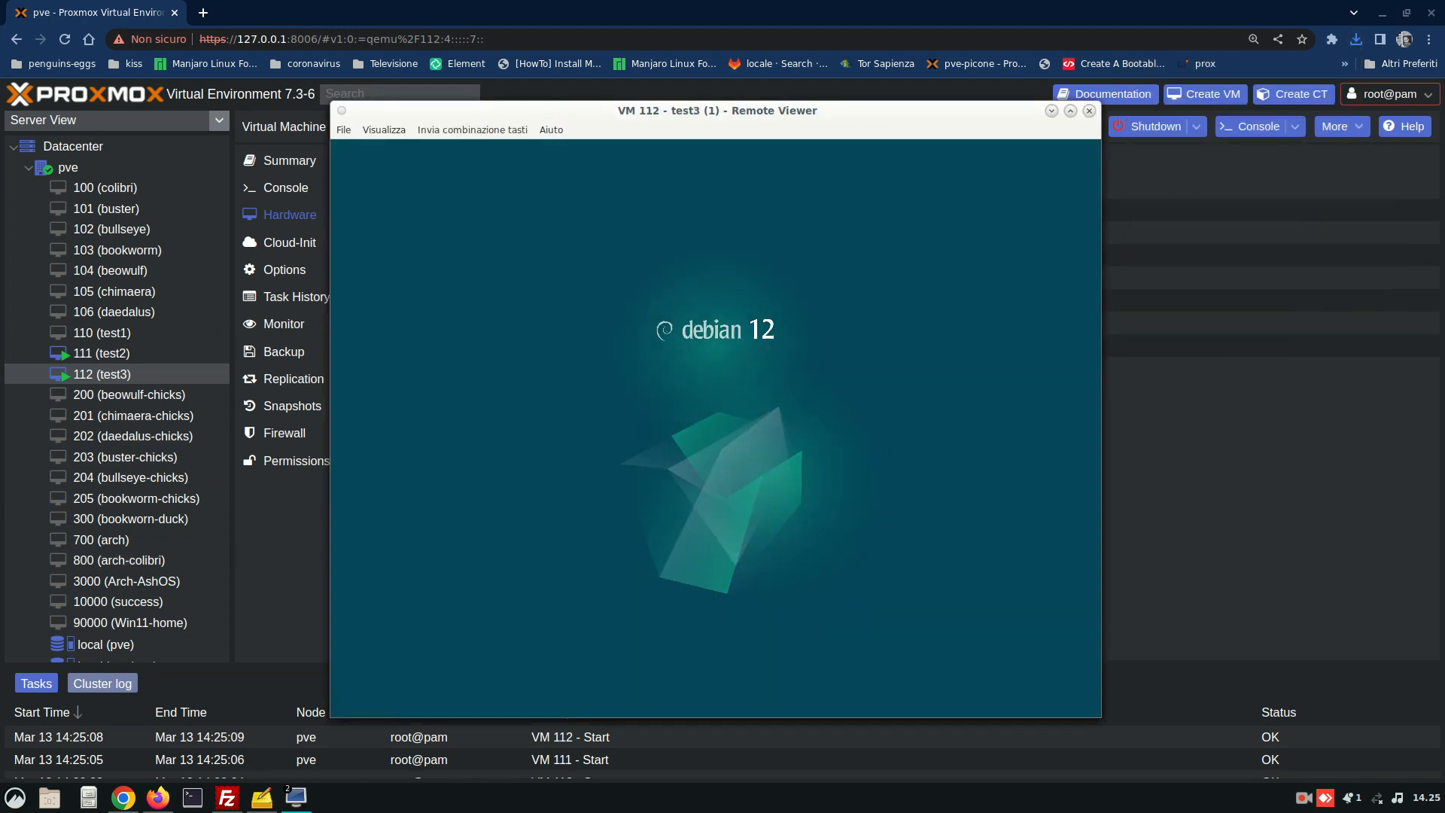
drag(745, 102, 1028, 46)
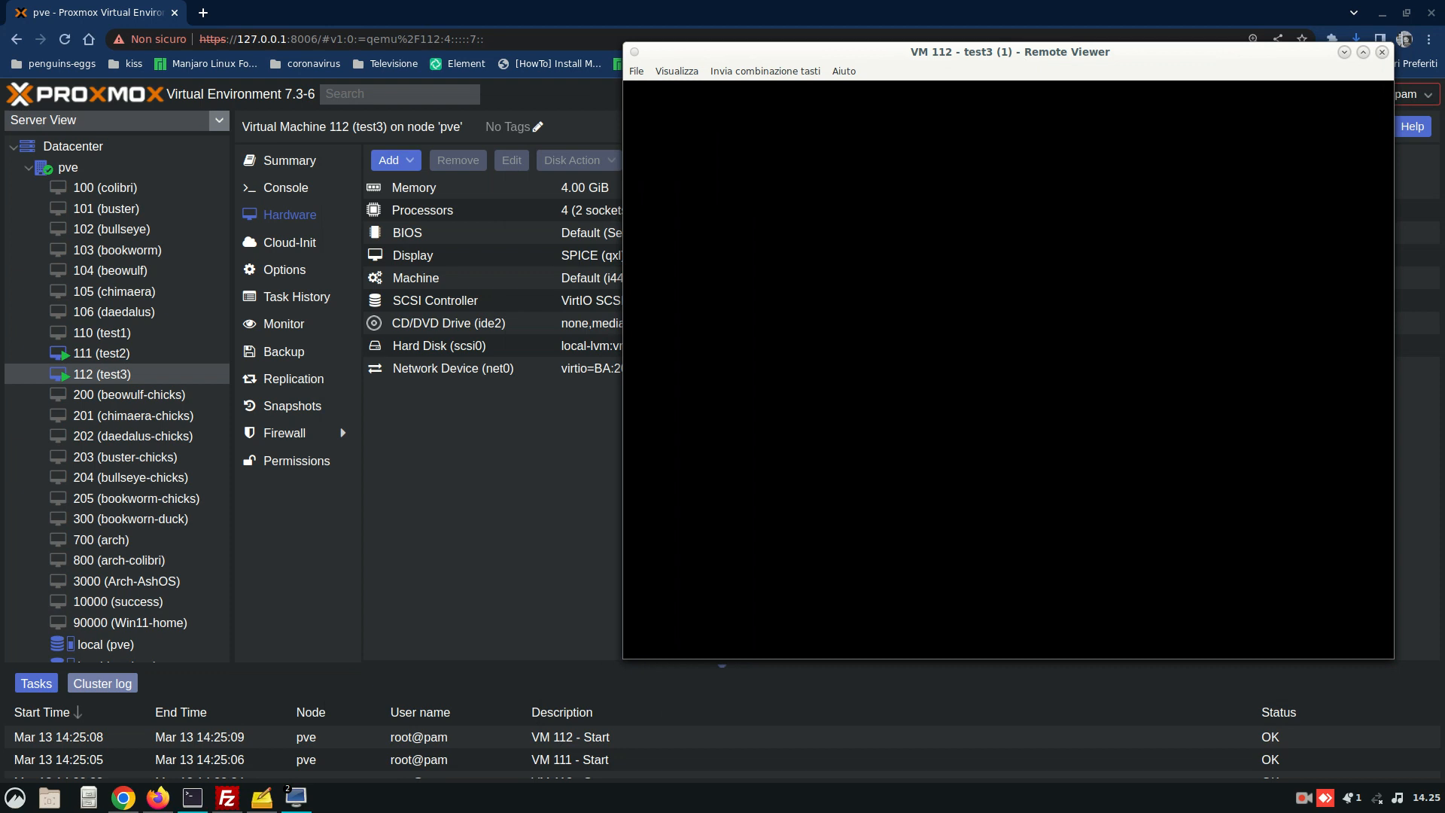
mouse_move(297, 798)
click(239, 760)
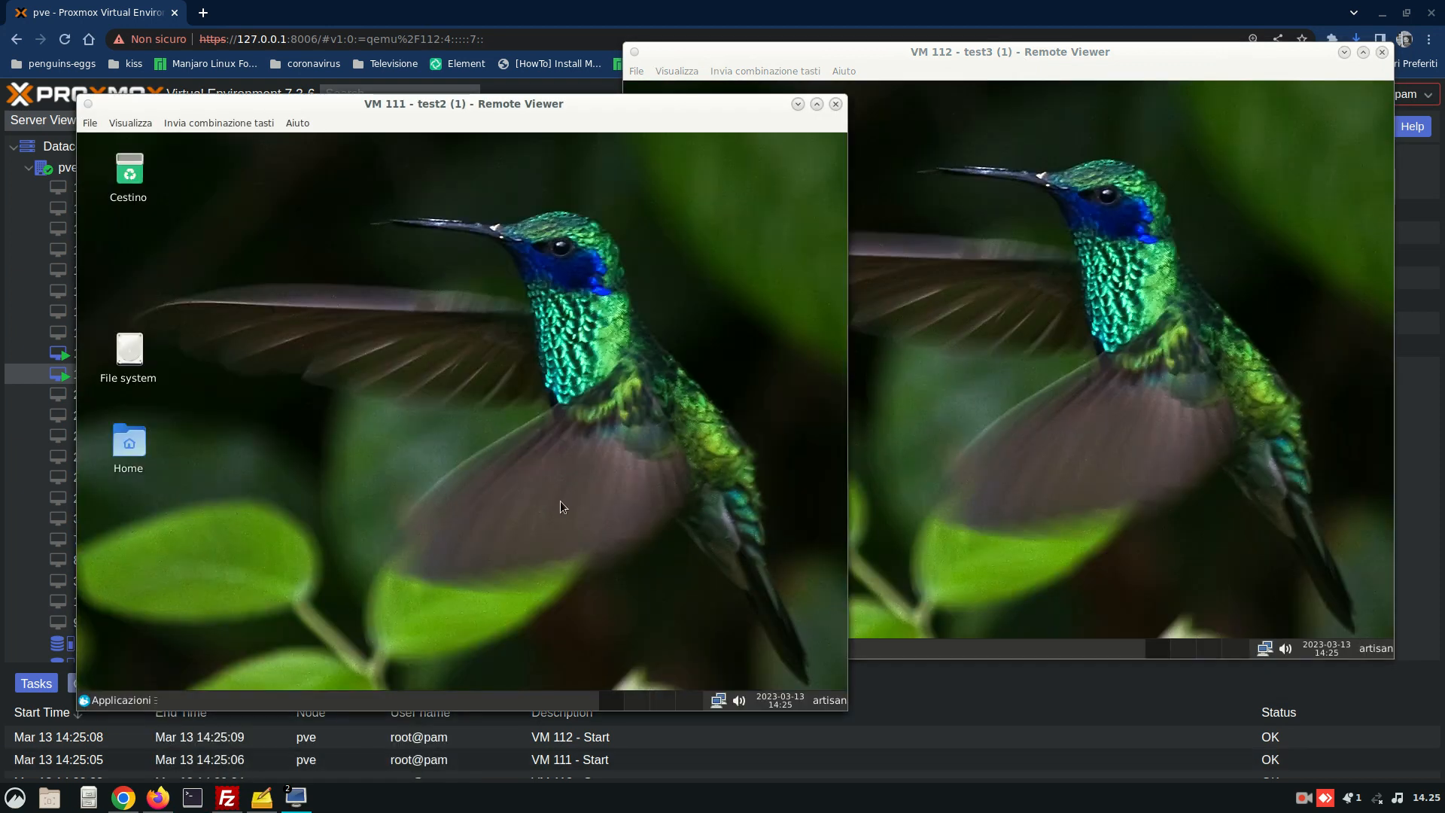
Reopen the note and add the line "The addictional scripts for UEI was removed and we have two working machines!"
click(264, 759)
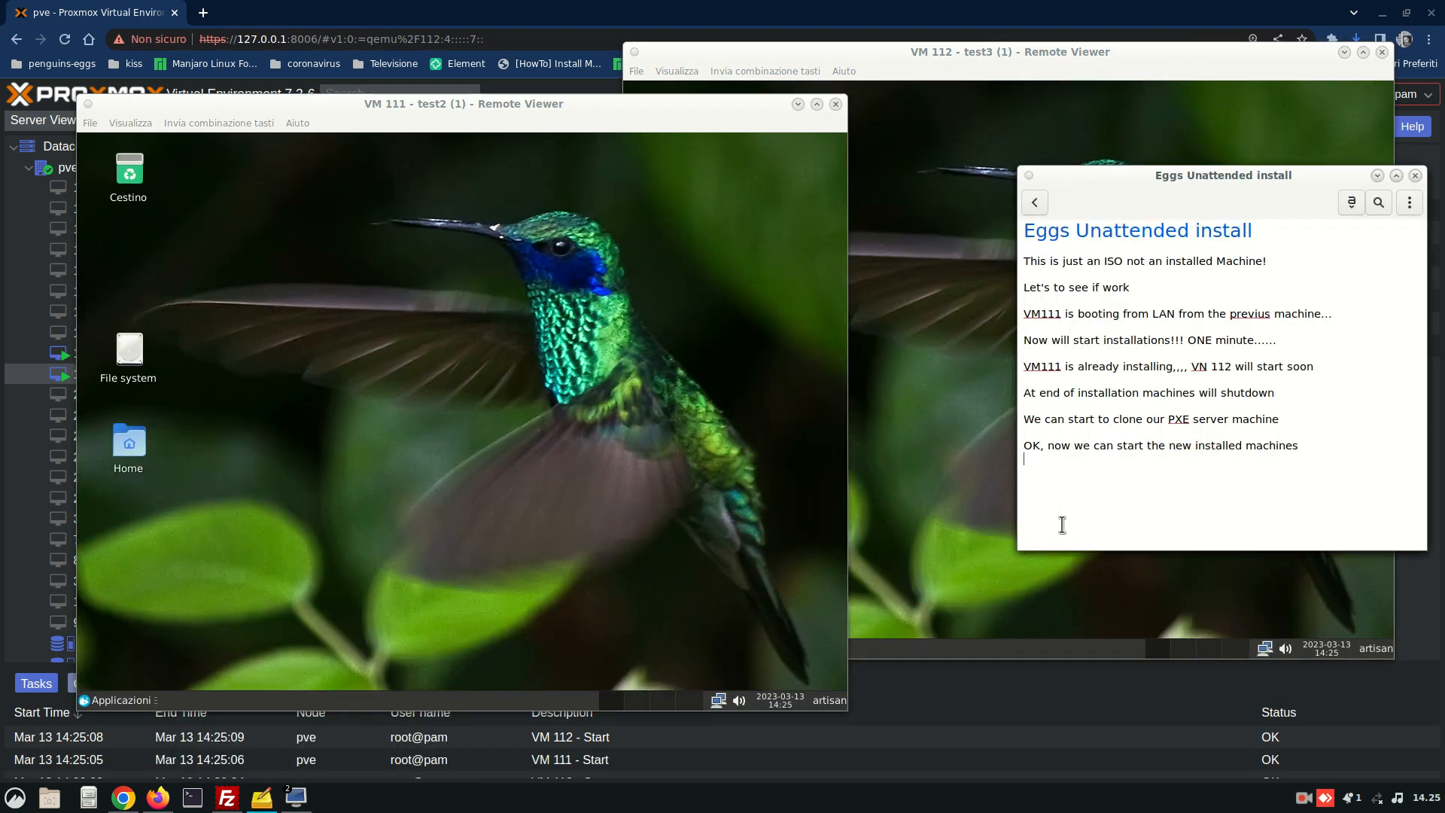
key(Return)
text(The addictional scripts for UEI was remove d)
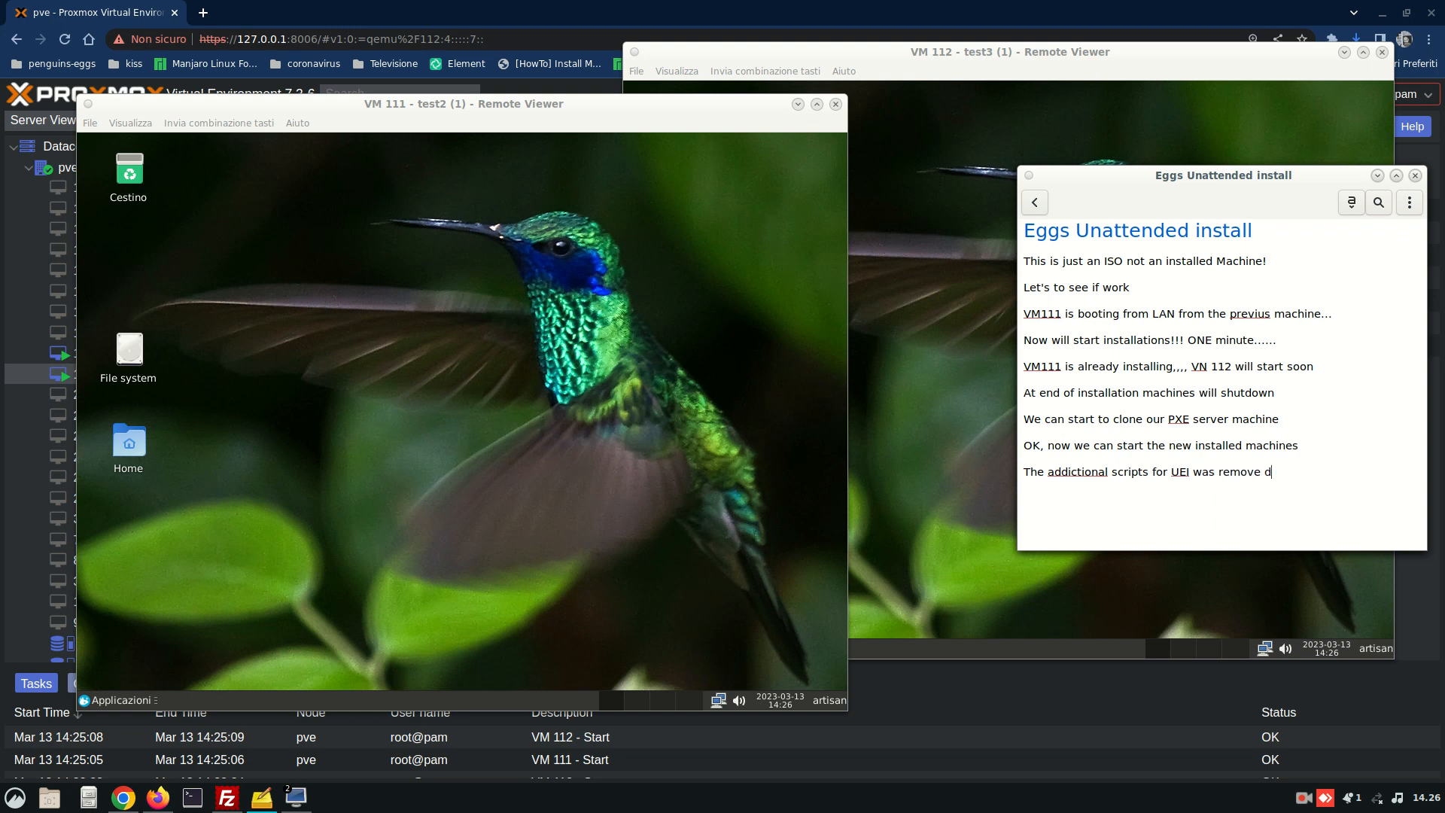
key(BackSpace)
key(BackSpace)
text(d and we have two working machine)
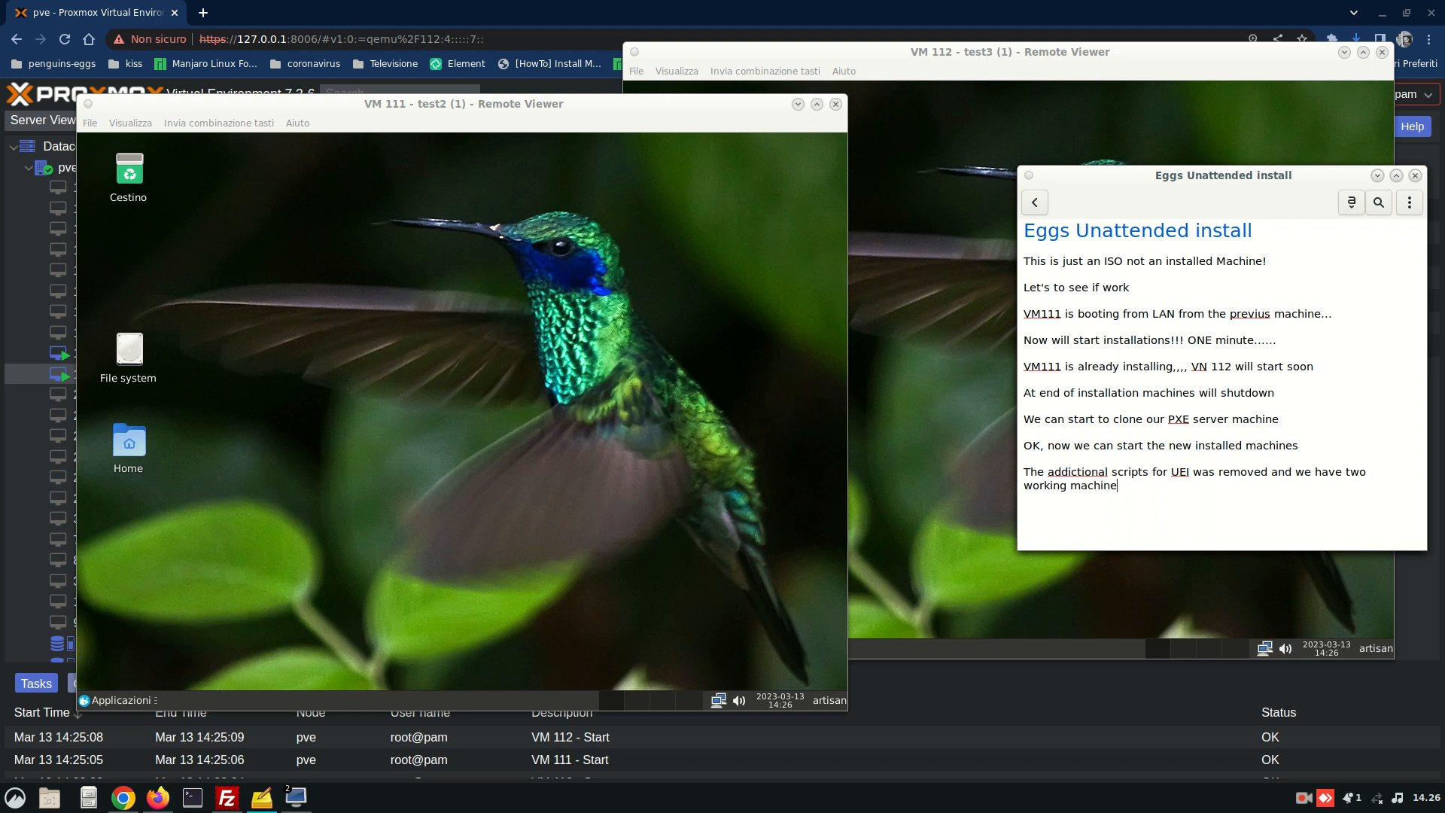
text(s!  )
Add the closing line "It isen't nice?" to the note
text(It is)
text(e)
key(BackSpace)
text(ent)
key(BackSpace)
text('t nice?)
key(Return)
Sign the note with the author's full name and add "penguins-eggs.net" on the line below
text(P)
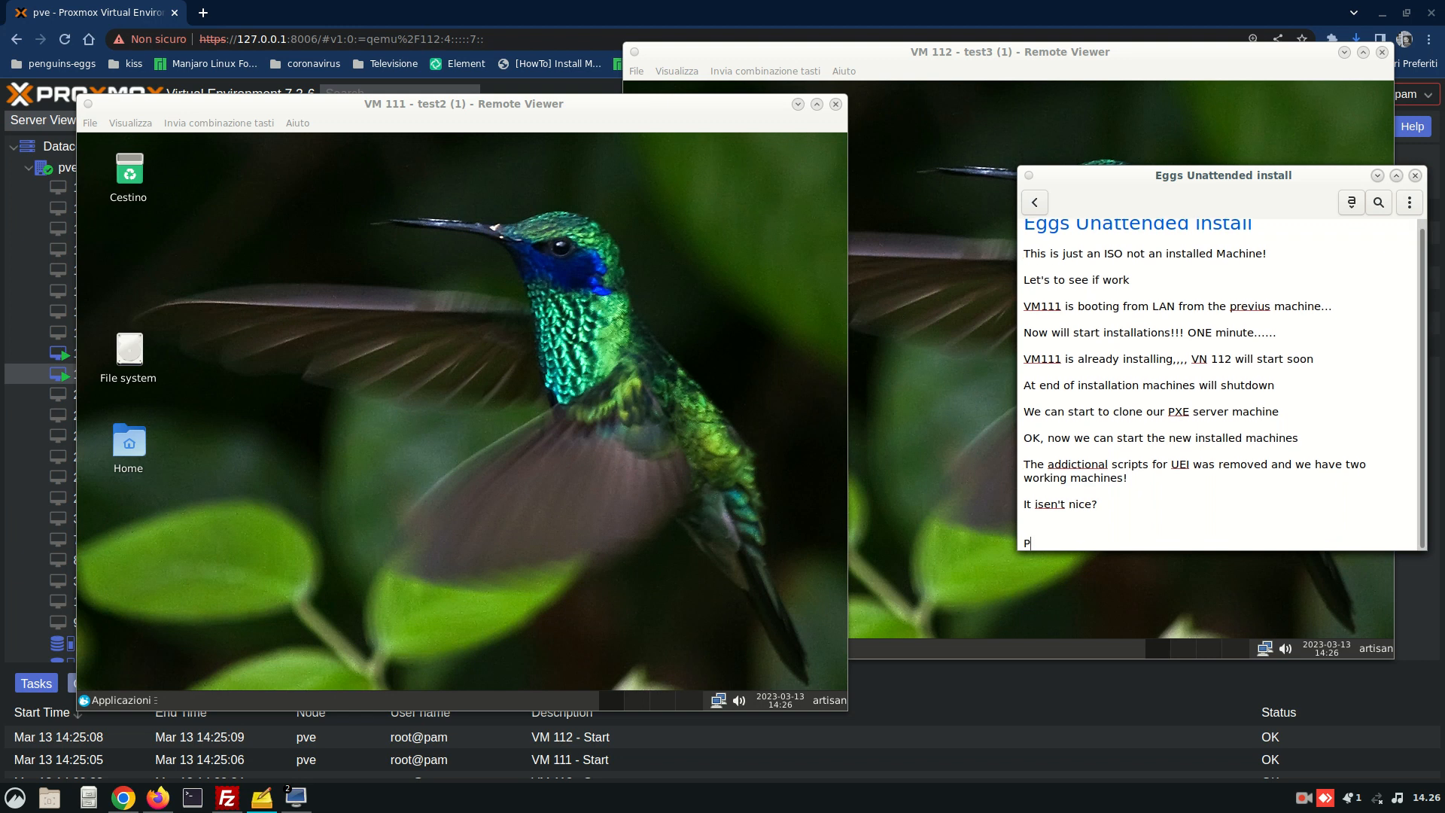
text(iero Proietti)
key(Return)
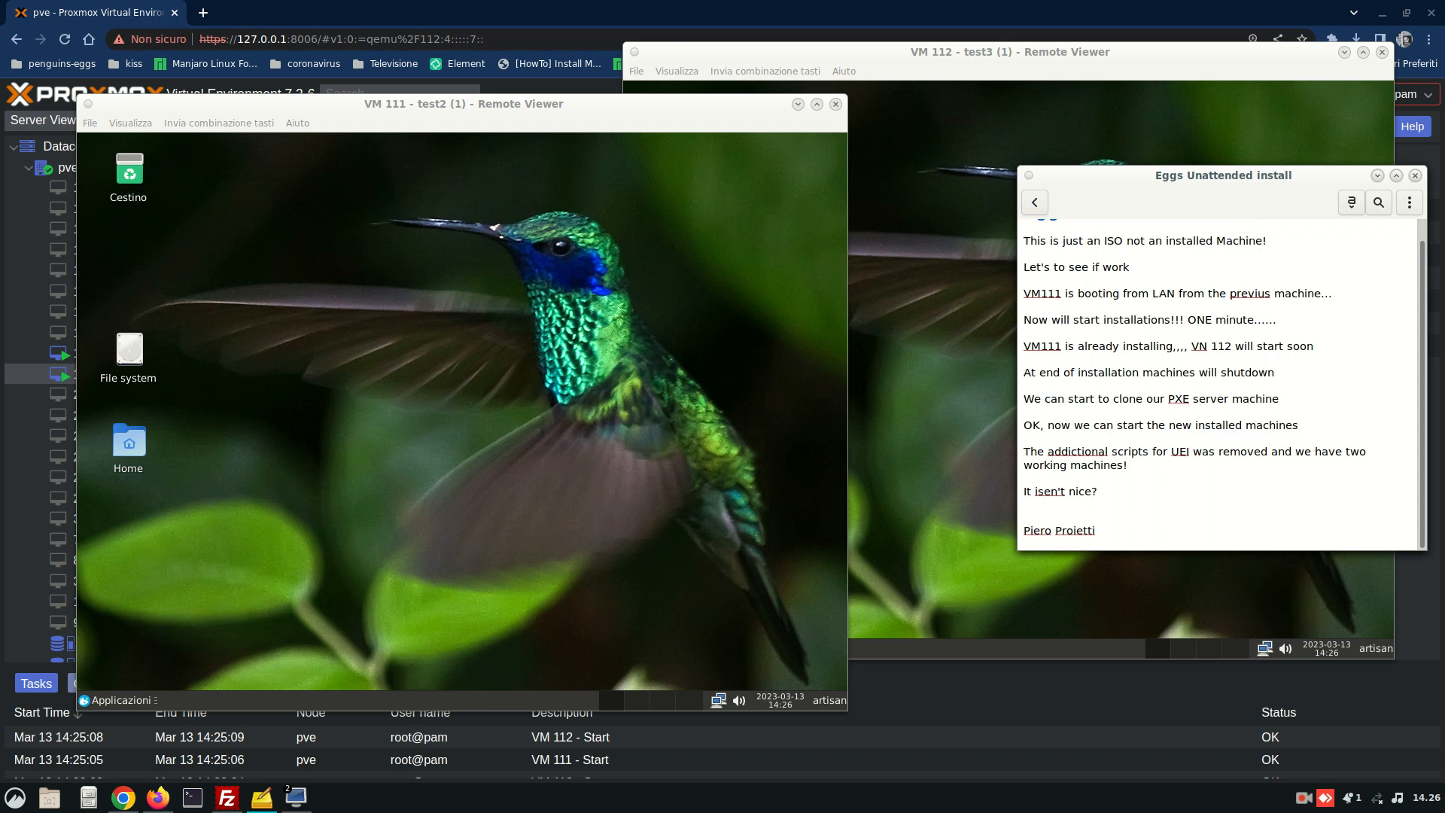
text(penguins-)
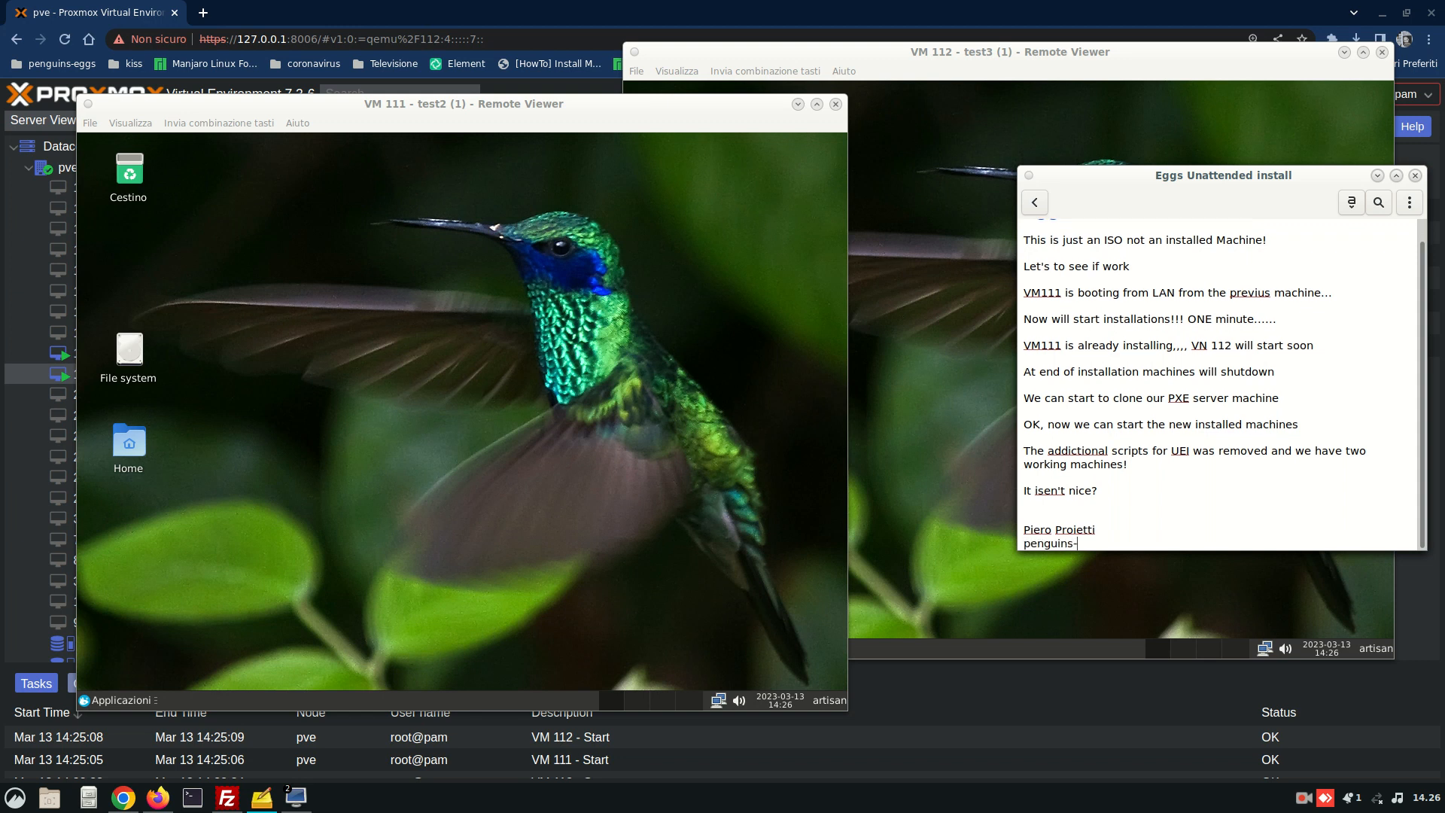
text(eggs.net)
key(Return)
text(h)
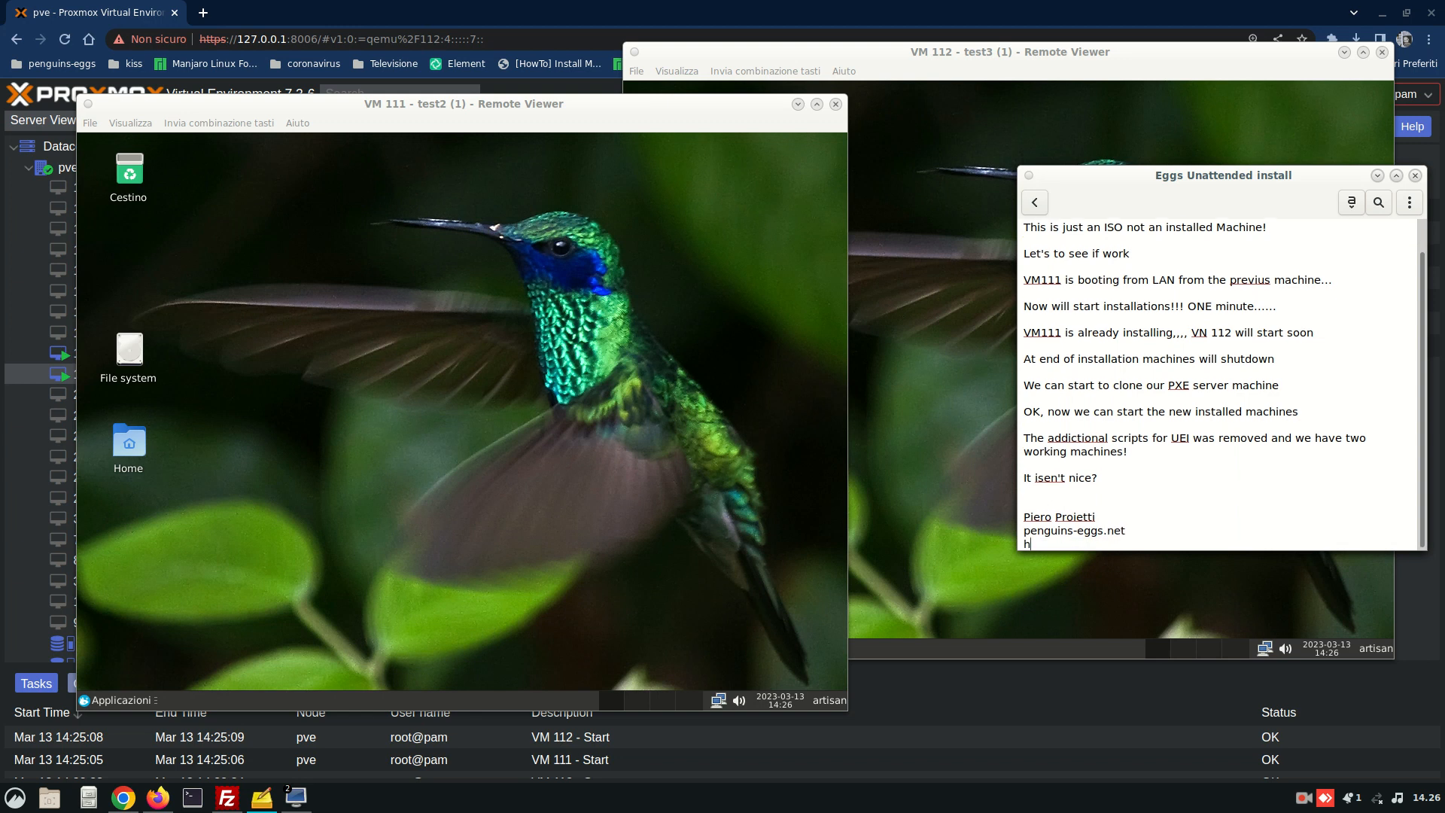
text(ttps://)
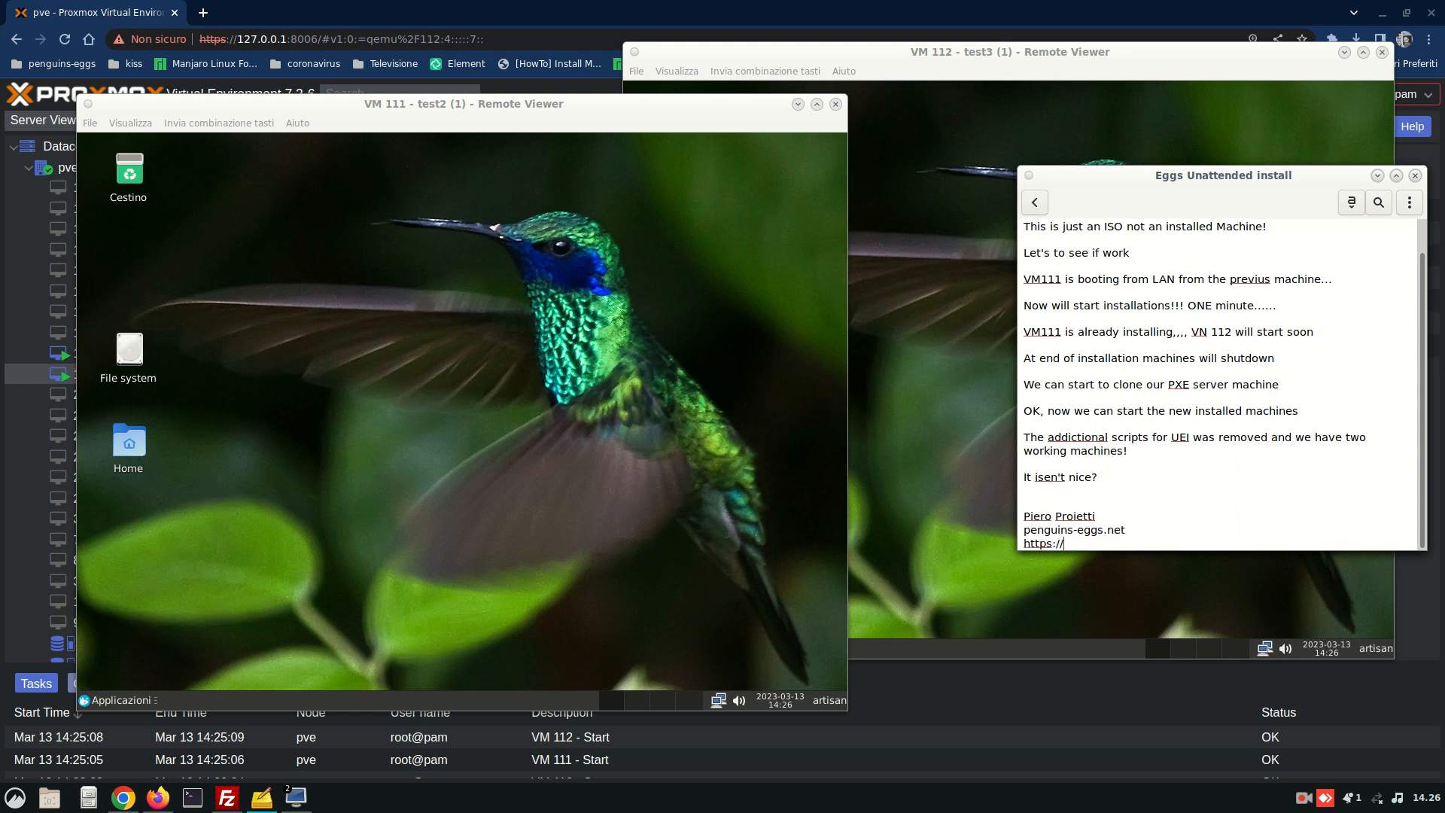
text(github.com/penguins)
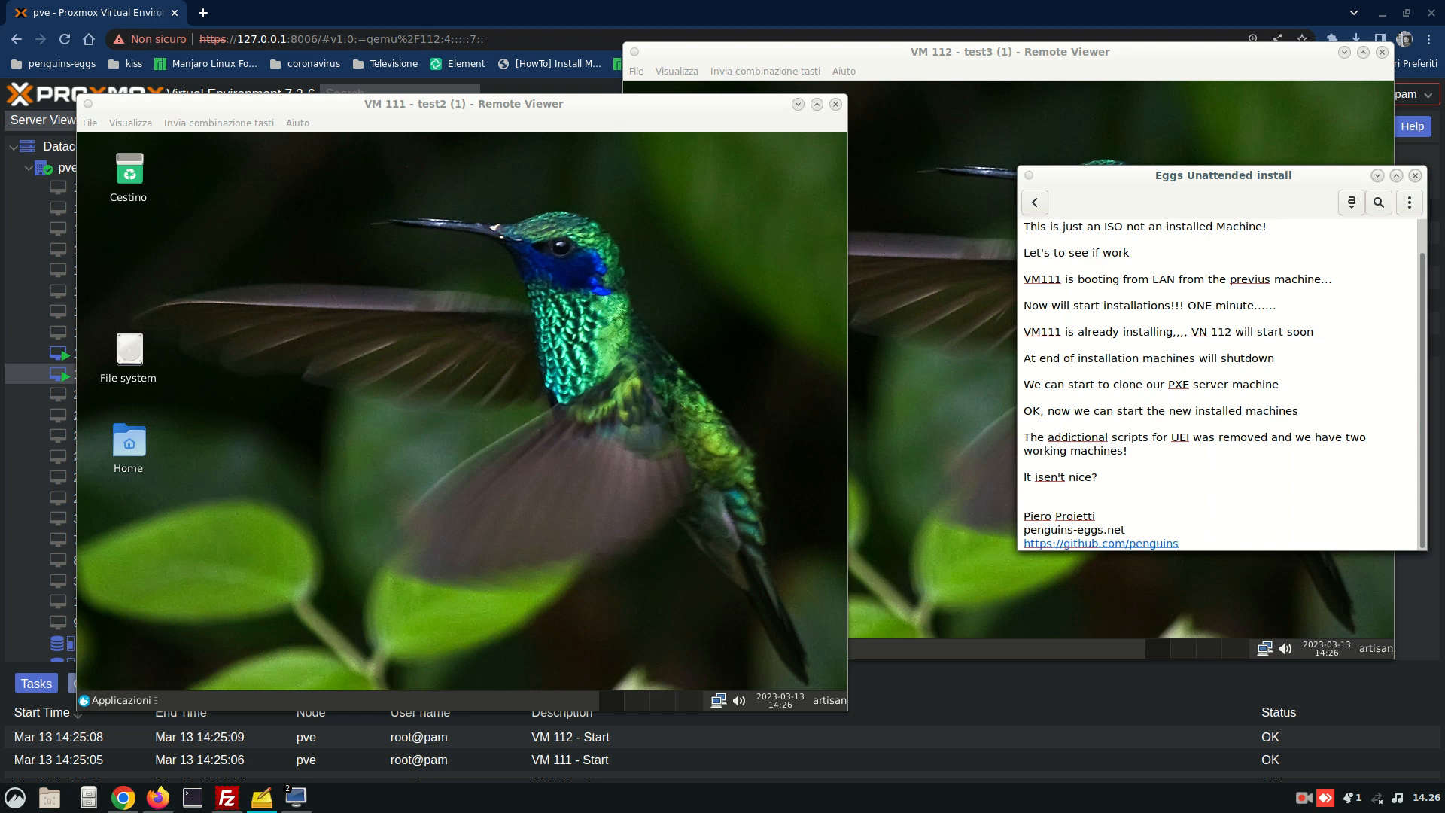
key(BackSpace)
key(BackSpace)
key(BackSpace)
key(BackSpace)
key(BackSpace)
key(BackSpace)
key(BackSpace)
text(ieroproietti/penguins-eggs)
key(Return)
key(Return)
key(Return)
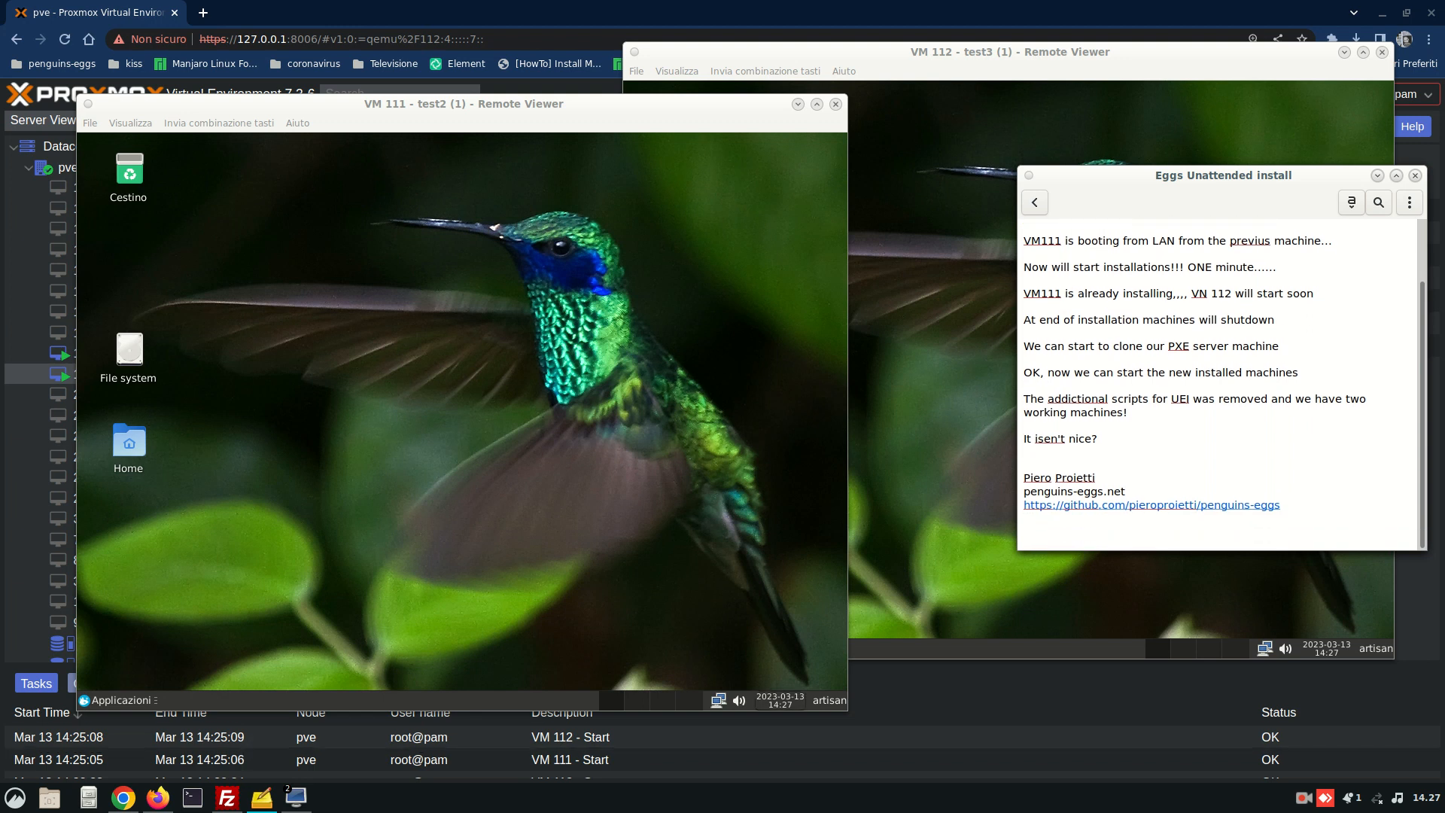
click(1308, 802)
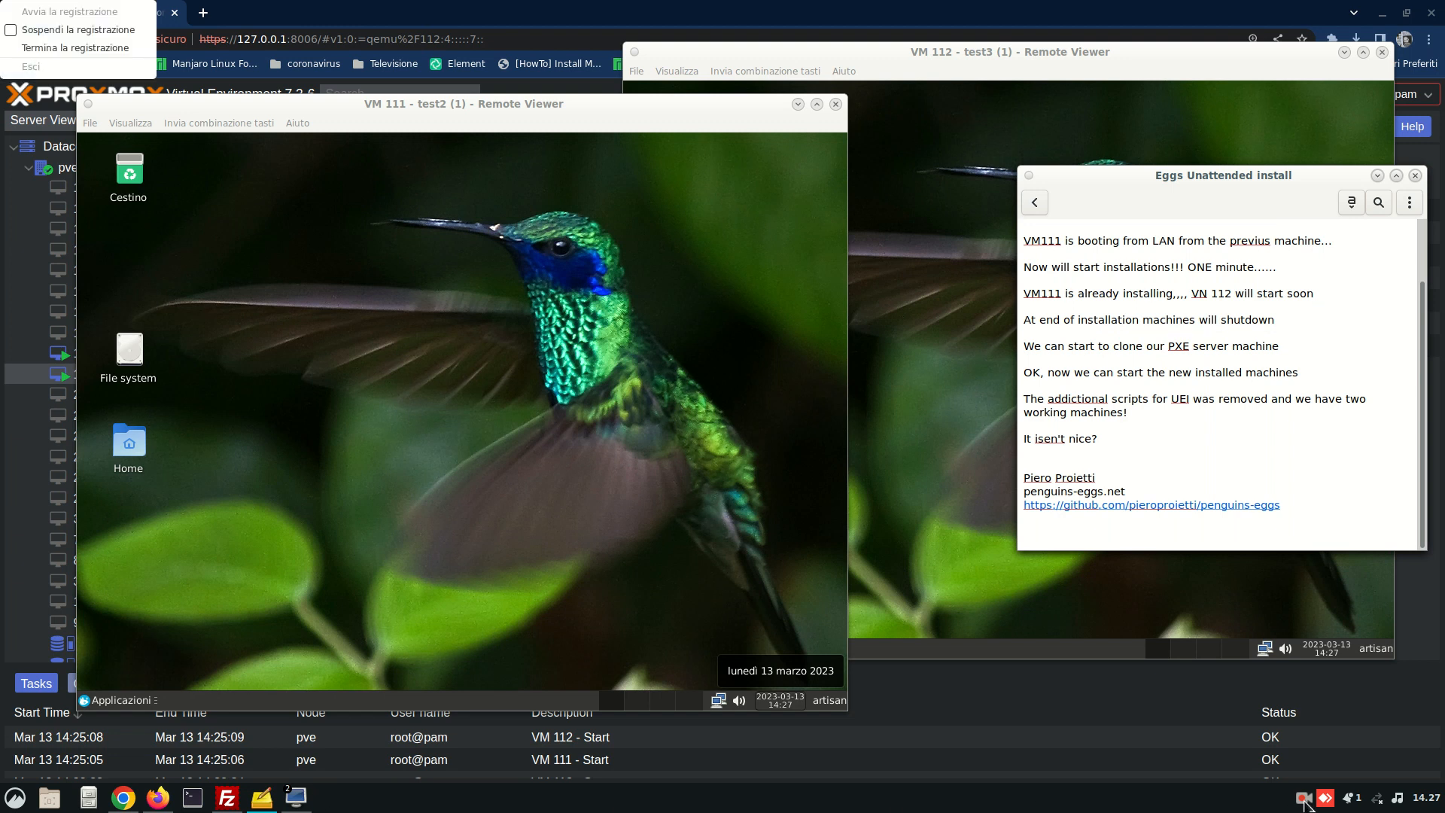
click(1297, 799)
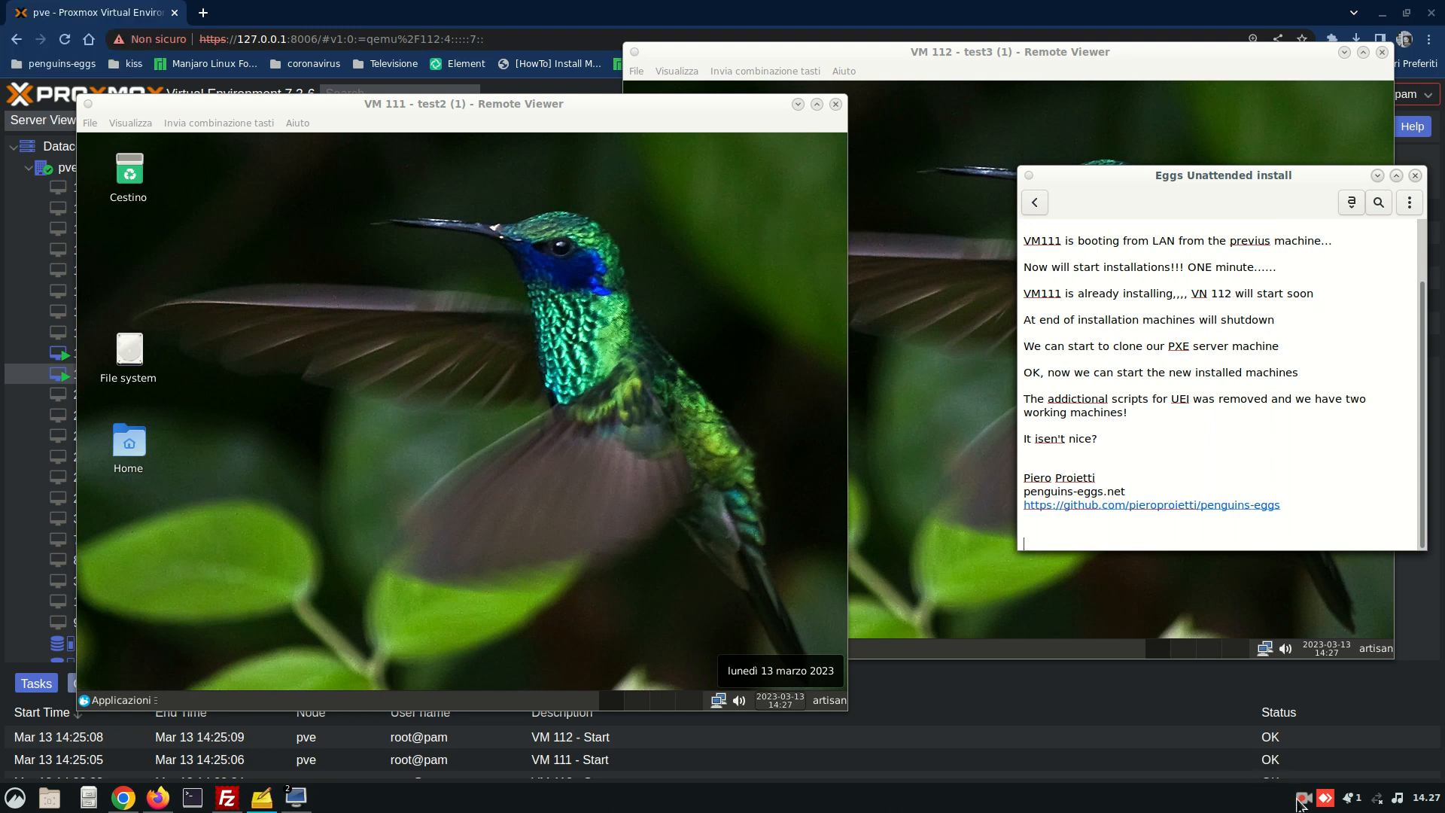
click(1297, 802)
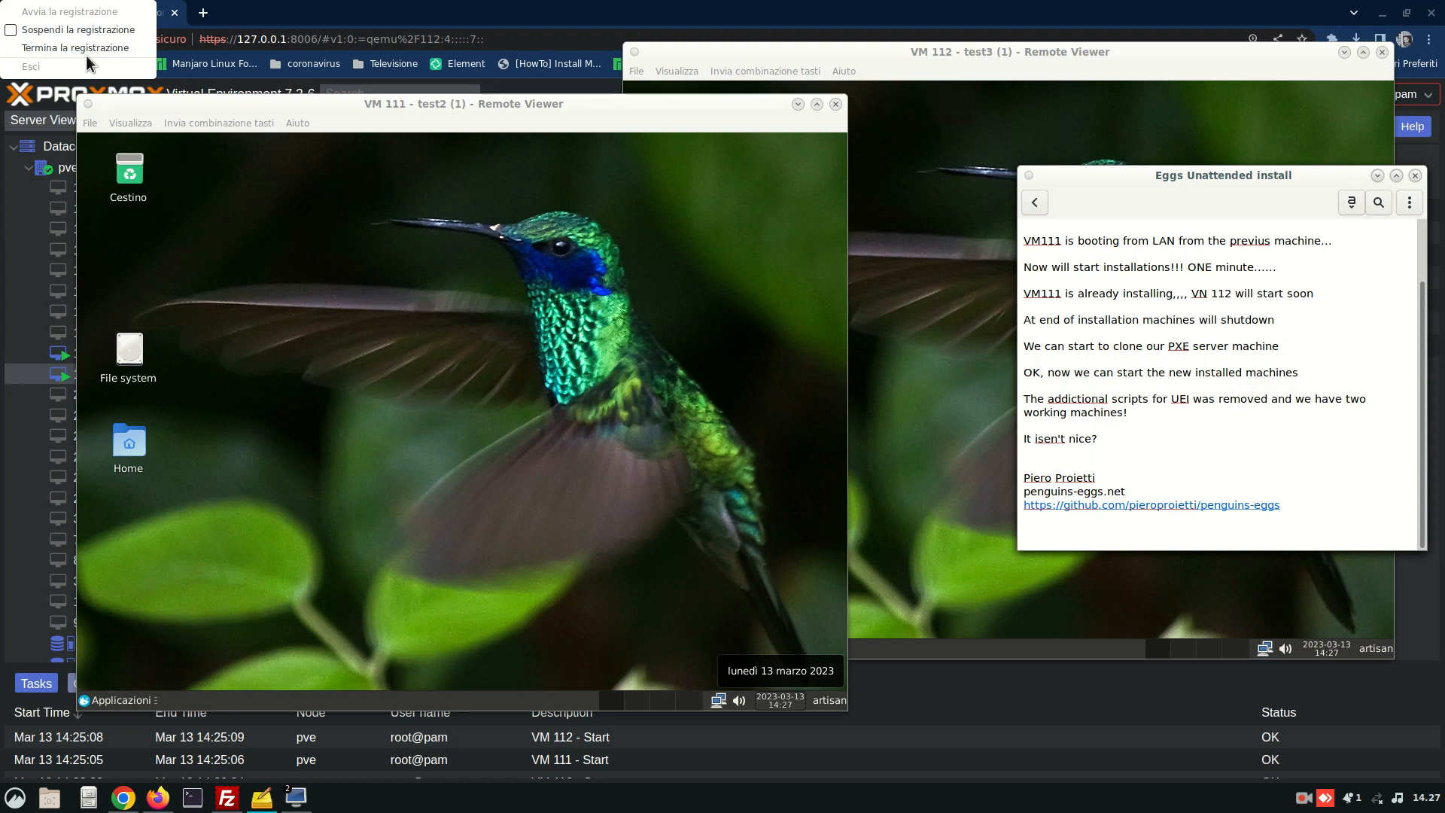